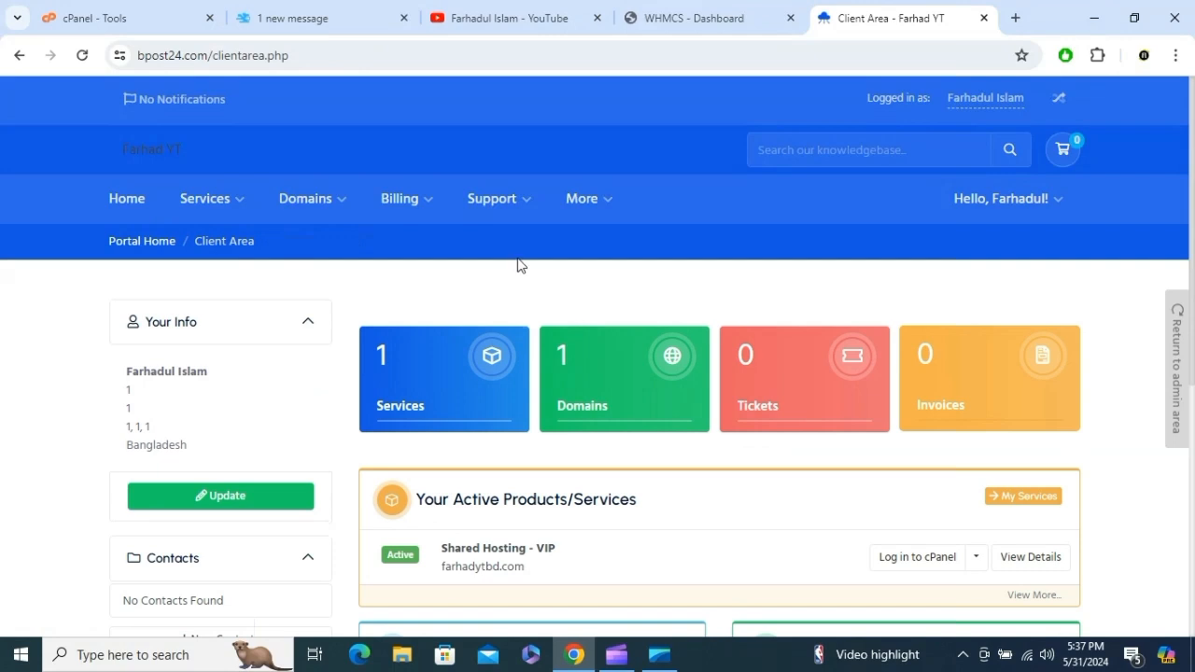
- Open the video about adding a Bangladeshi auto payment gateway in WordPress from the YouTube channel's video list and pause it
click(332, 12)
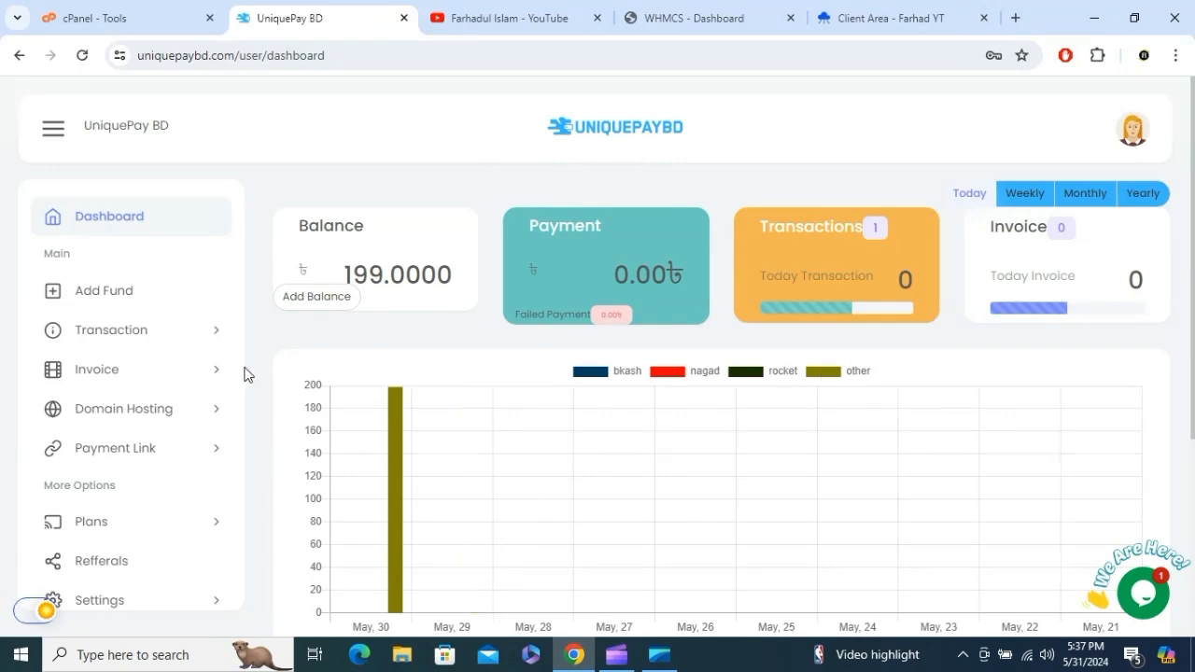
click(527, 19)
scroll(642, 278, down, 4)
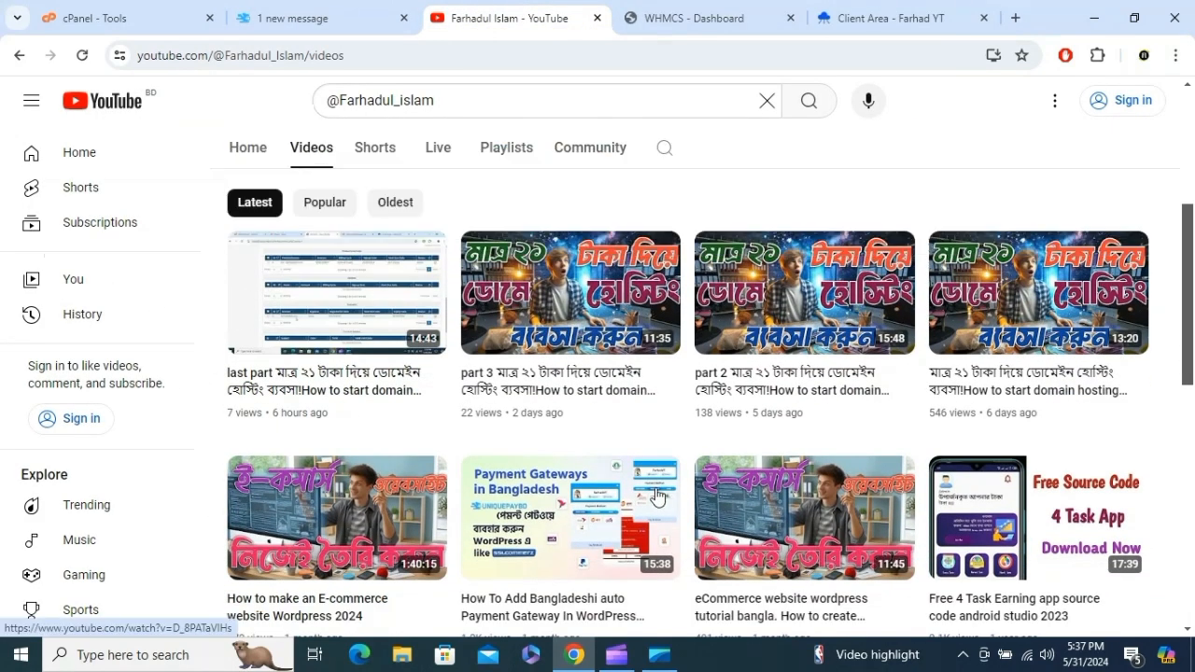
click(544, 490)
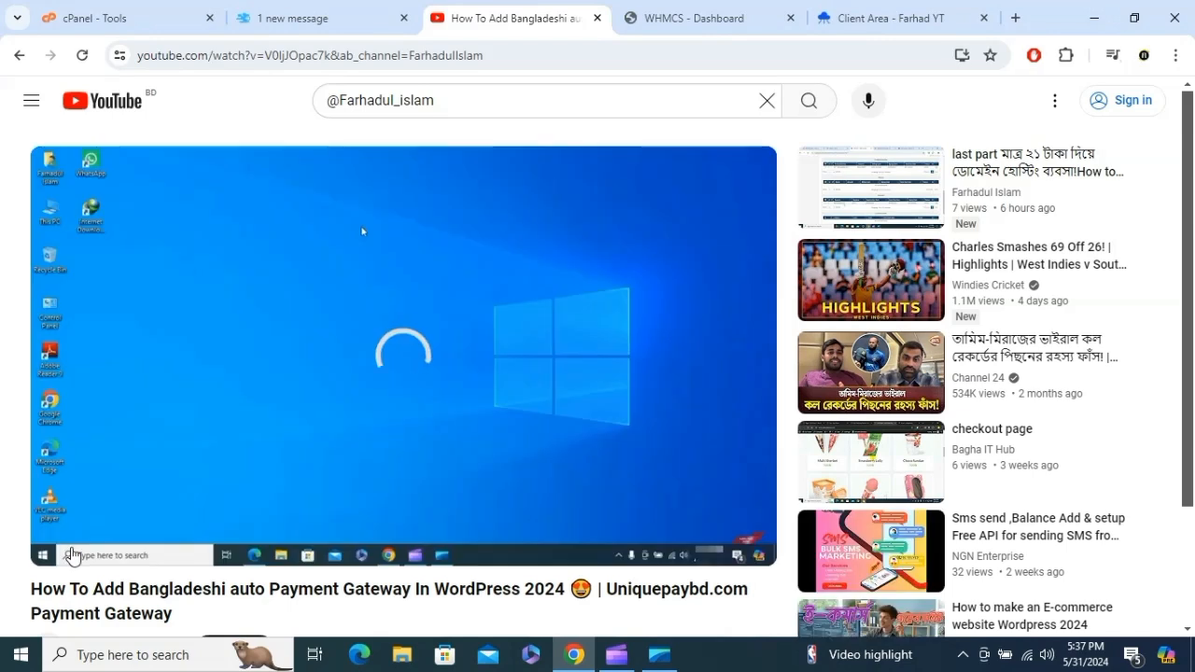
click(61, 545)
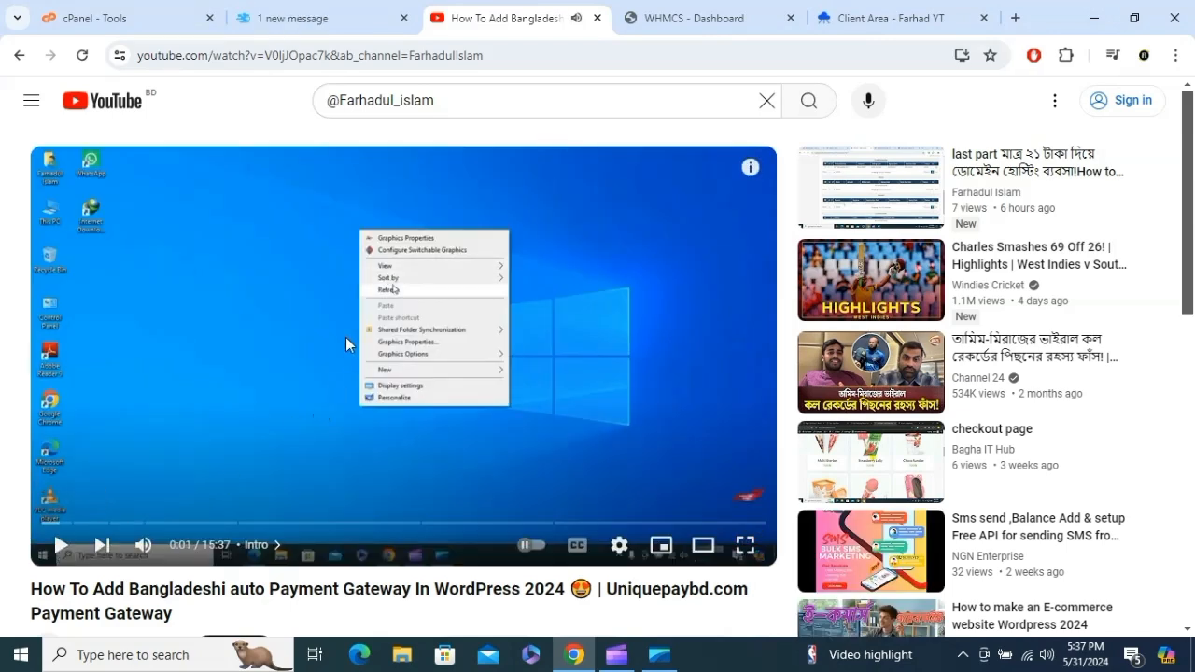
- Switch to UniquePay BD, open the available subscription plans and start purchasing the Monthly plan
click(324, 11)
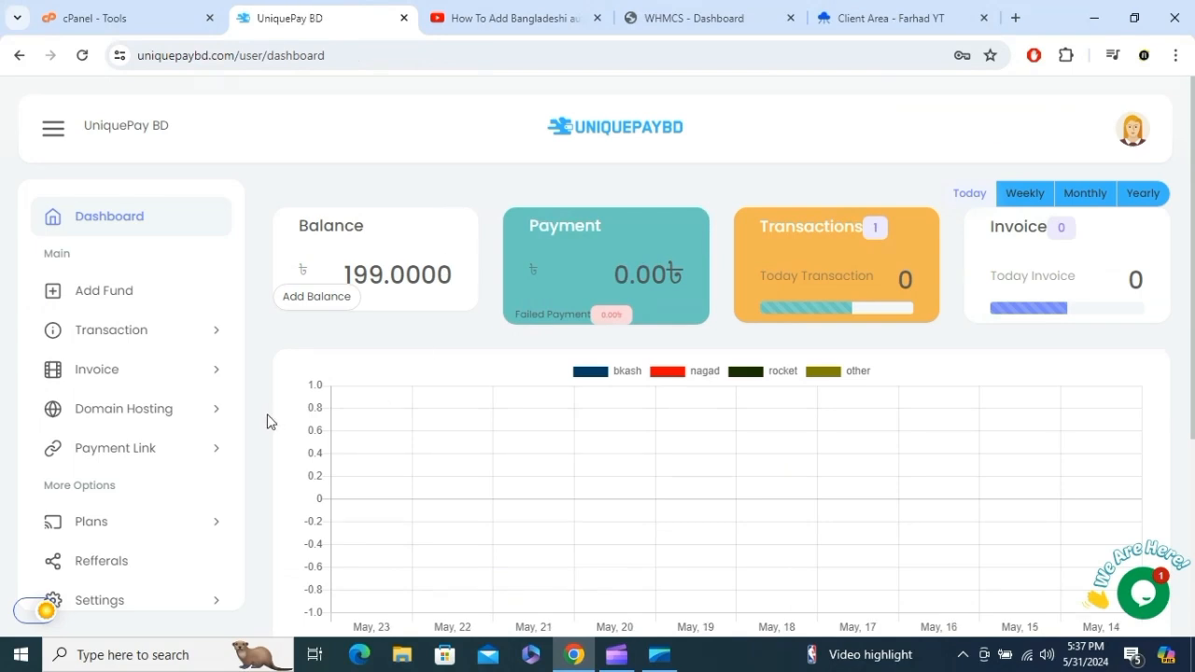
scroll(393, 342, down, 1)
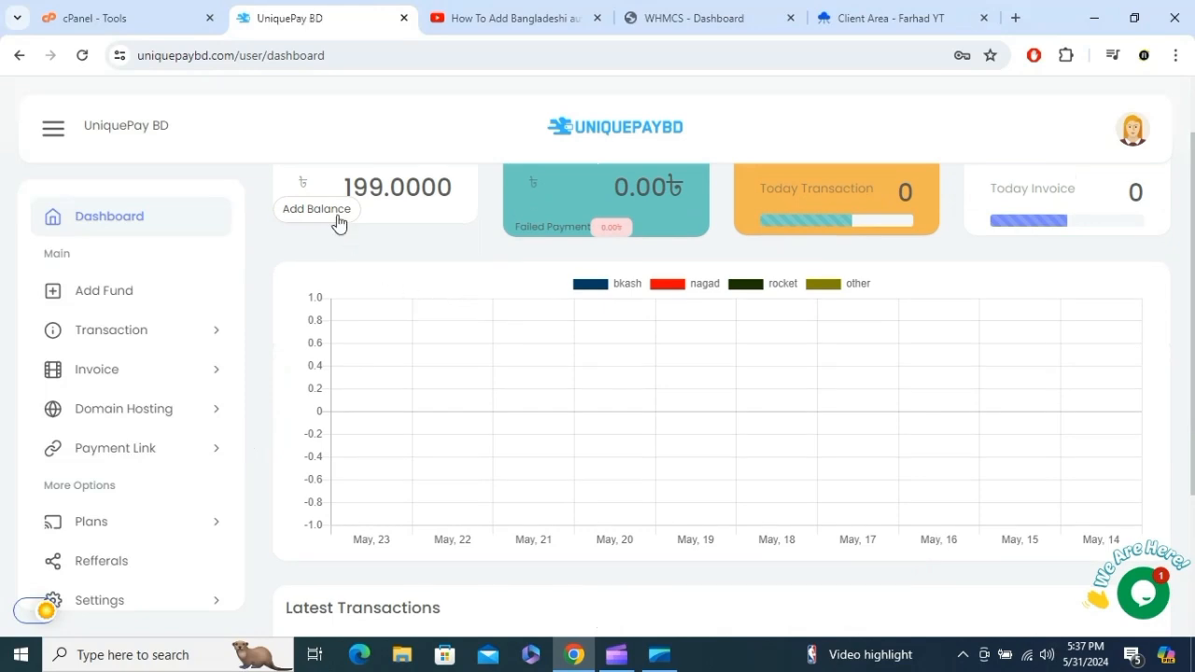
scroll(339, 222, down, 1)
click(131, 528)
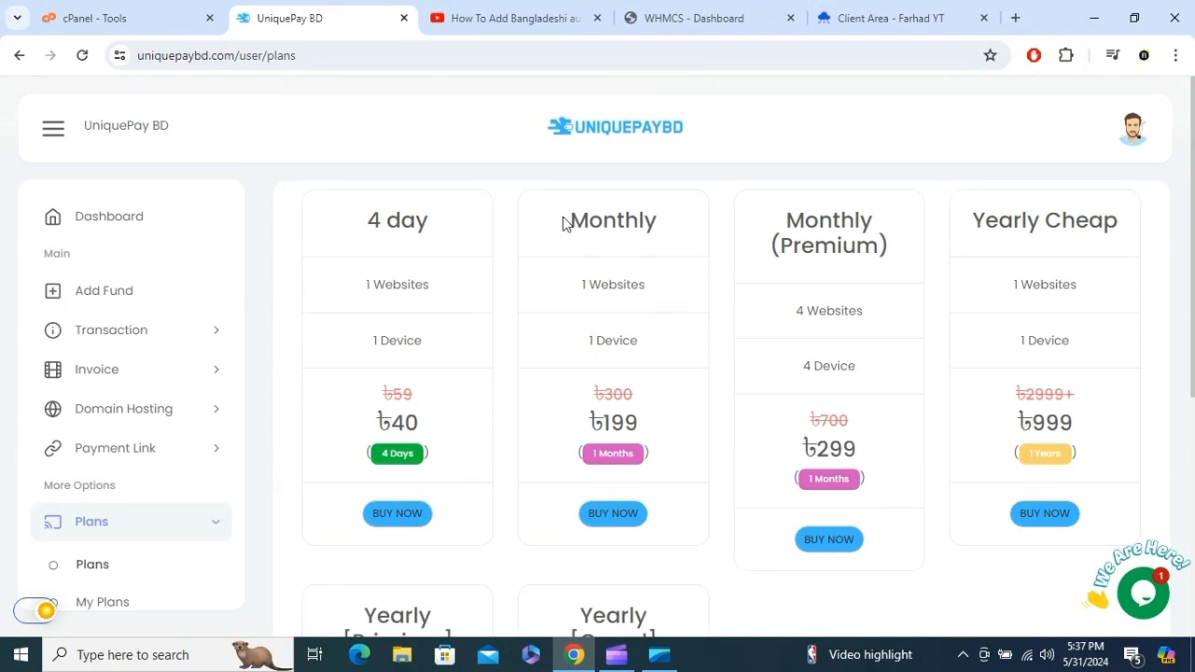
drag(564, 225, 656, 228)
click(672, 334)
click(631, 515)
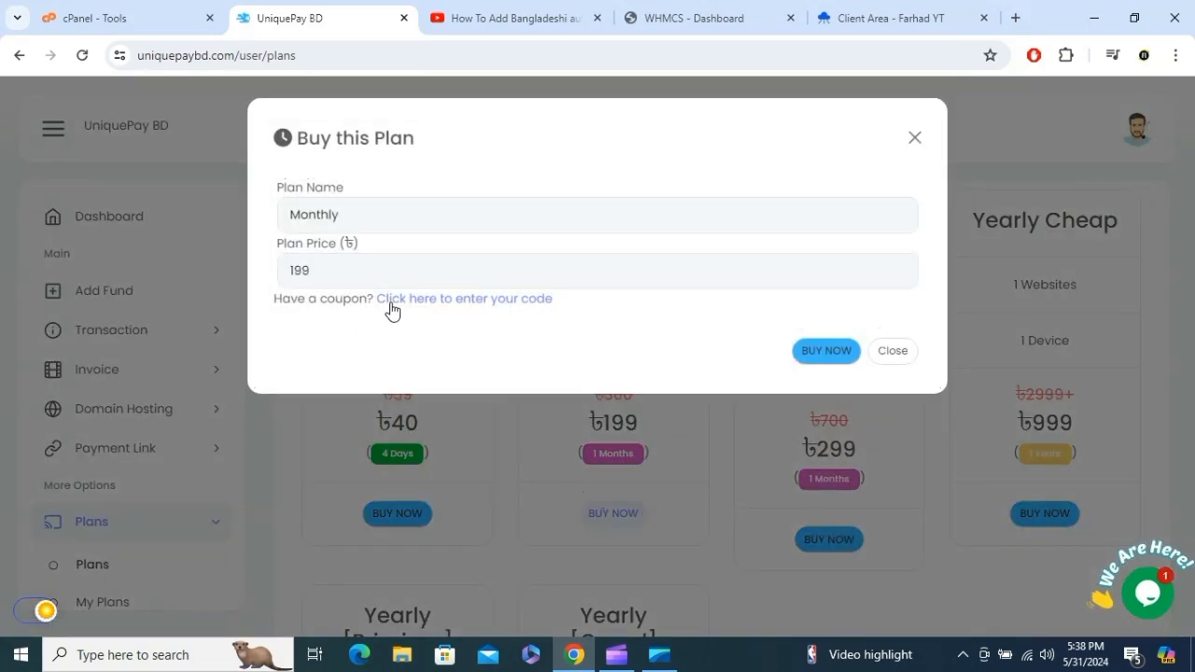
- Apply the coupon FARHADYT, complete the Monthly plan purchase and permanently dismiss the hosting promotion notification
drag(271, 301, 375, 311)
click(510, 315)
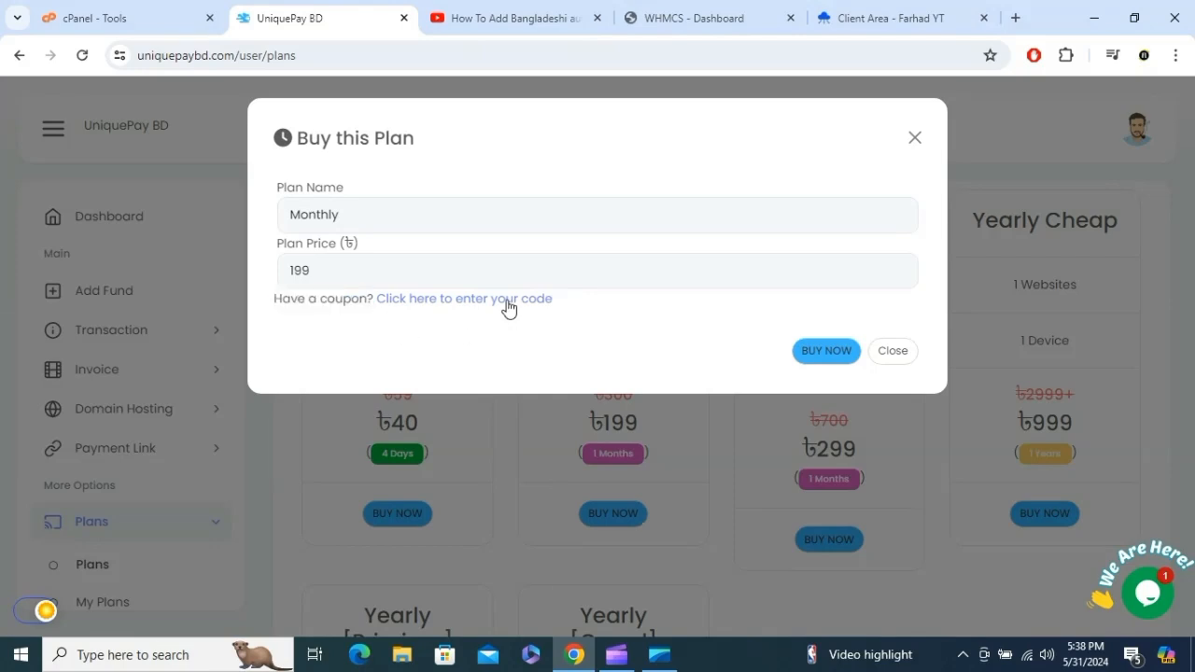
click(508, 300)
click(341, 320)
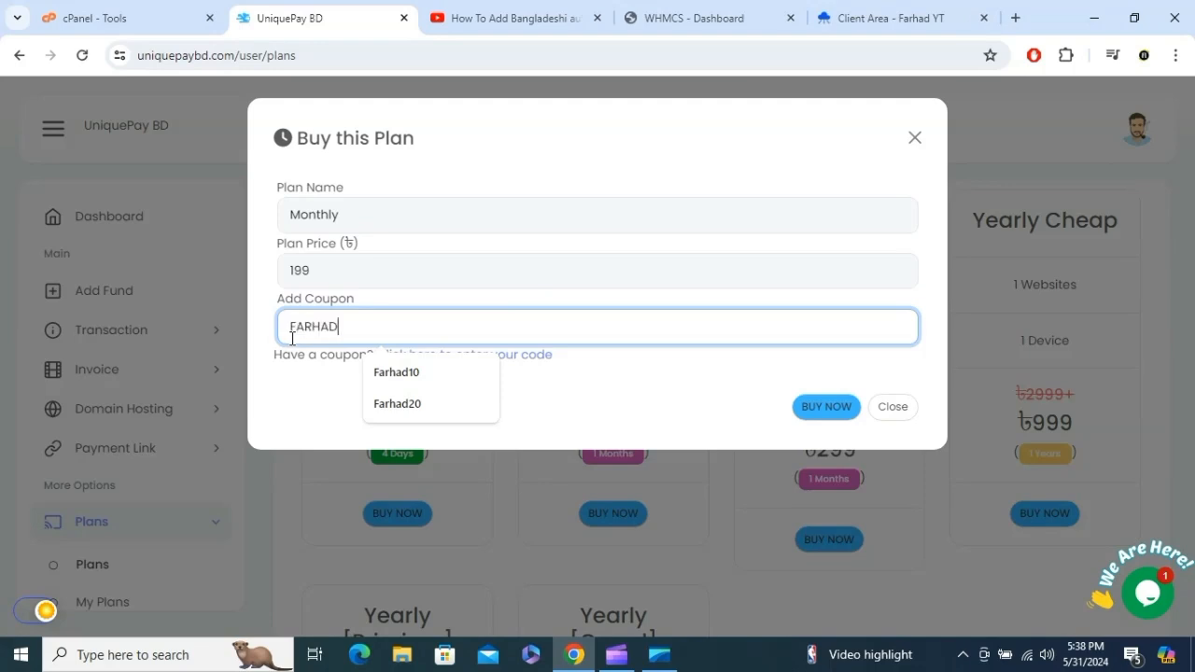
text(FARHADYT)
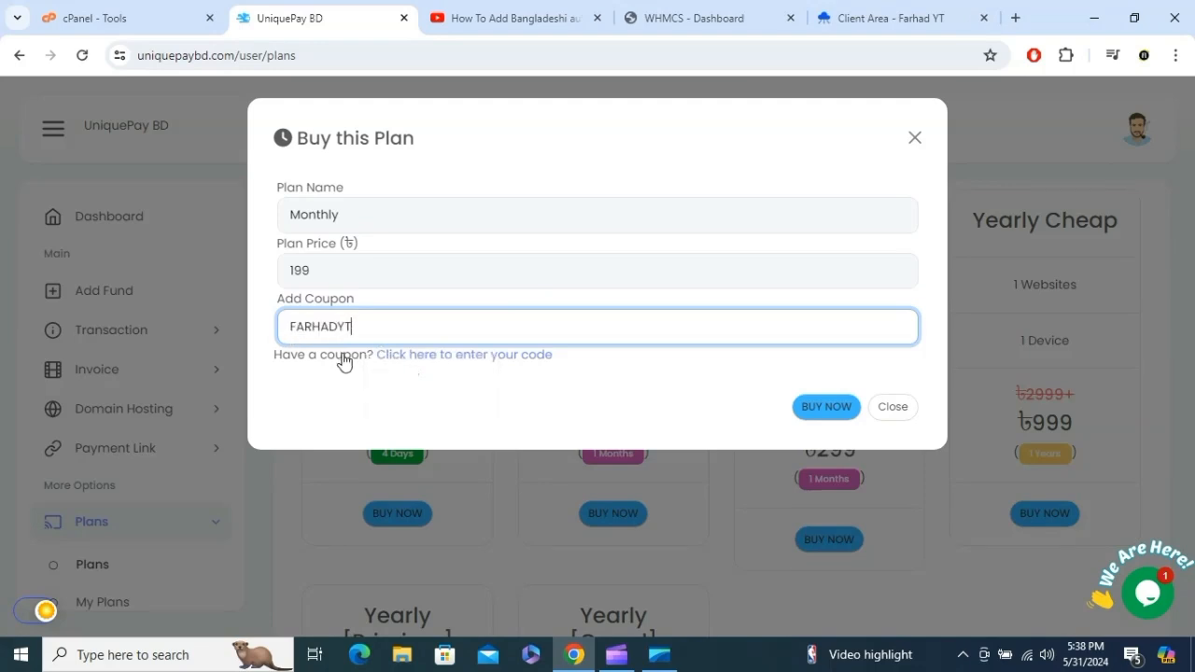
drag(403, 326, 273, 336)
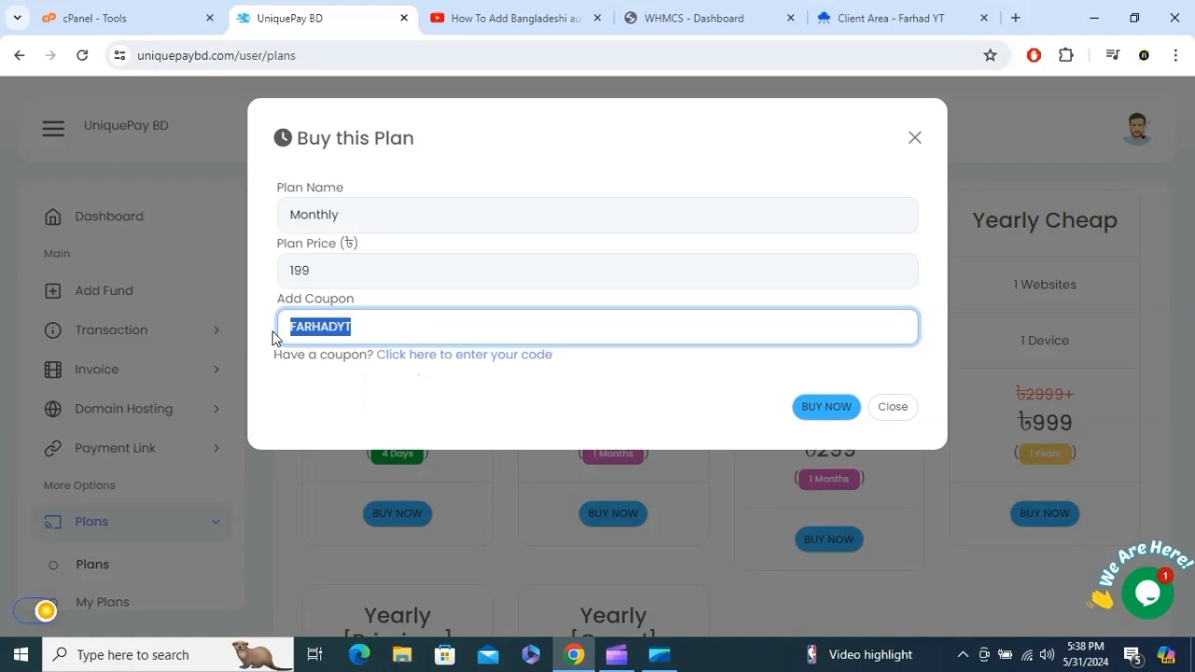
click(297, 375)
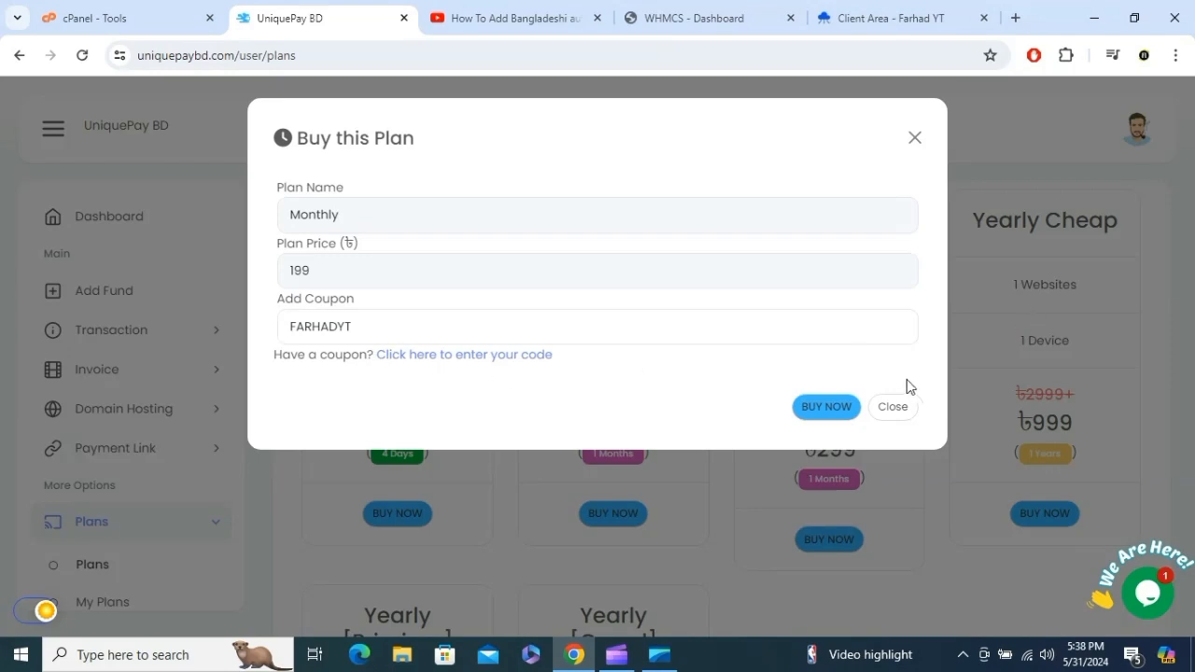
click(826, 413)
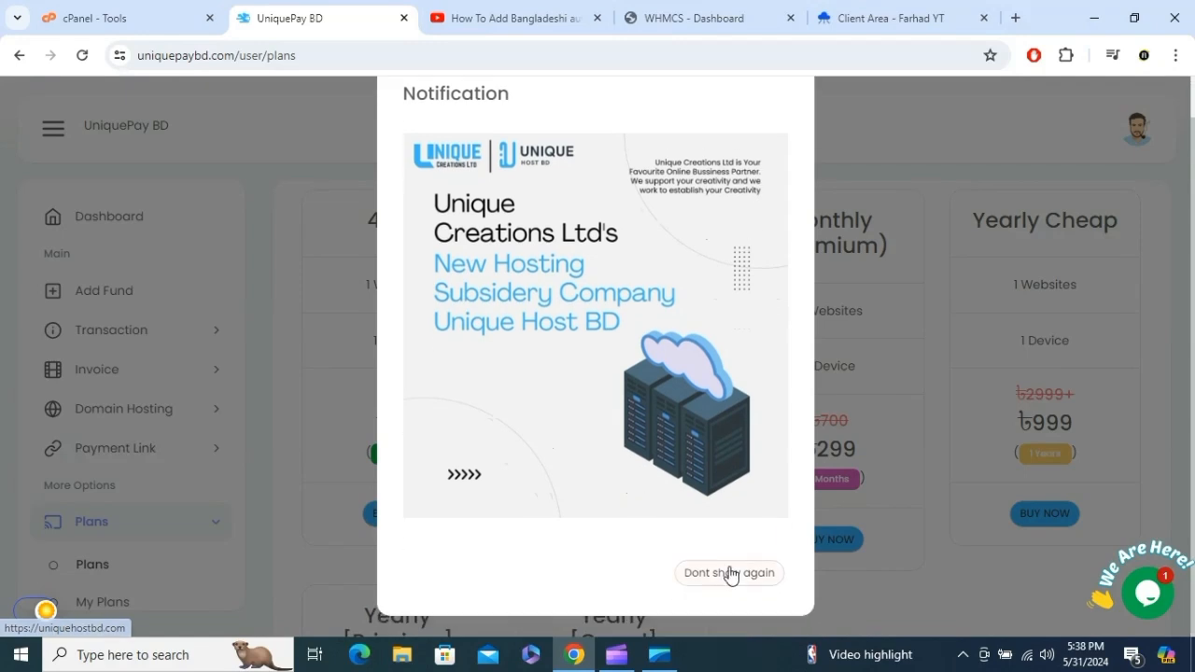
click(732, 574)
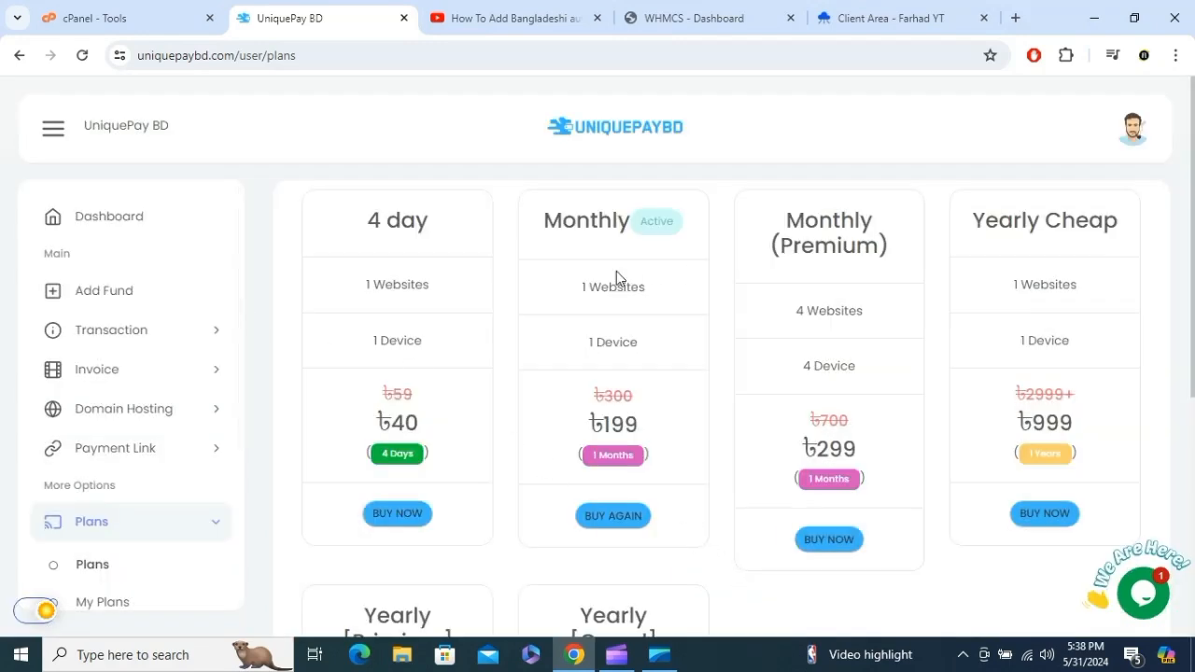
- Return to the UniquePay BD dashboard and check the payment amount and the remaining balance
click(121, 225)
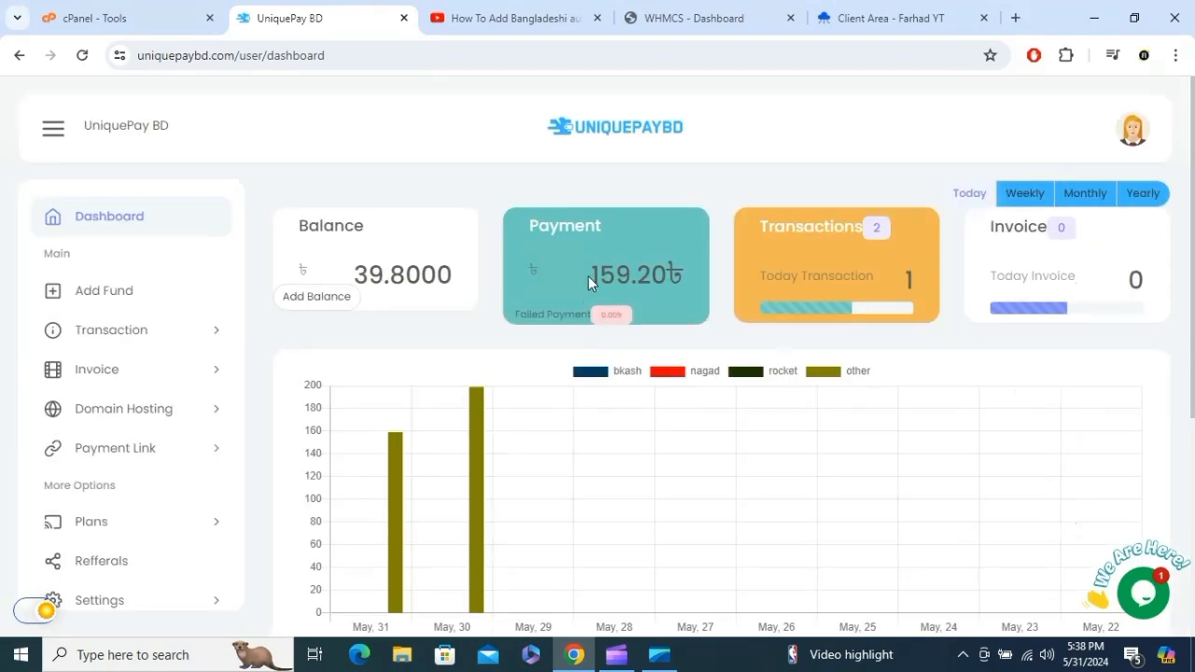
drag(589, 276, 665, 273)
click(685, 272)
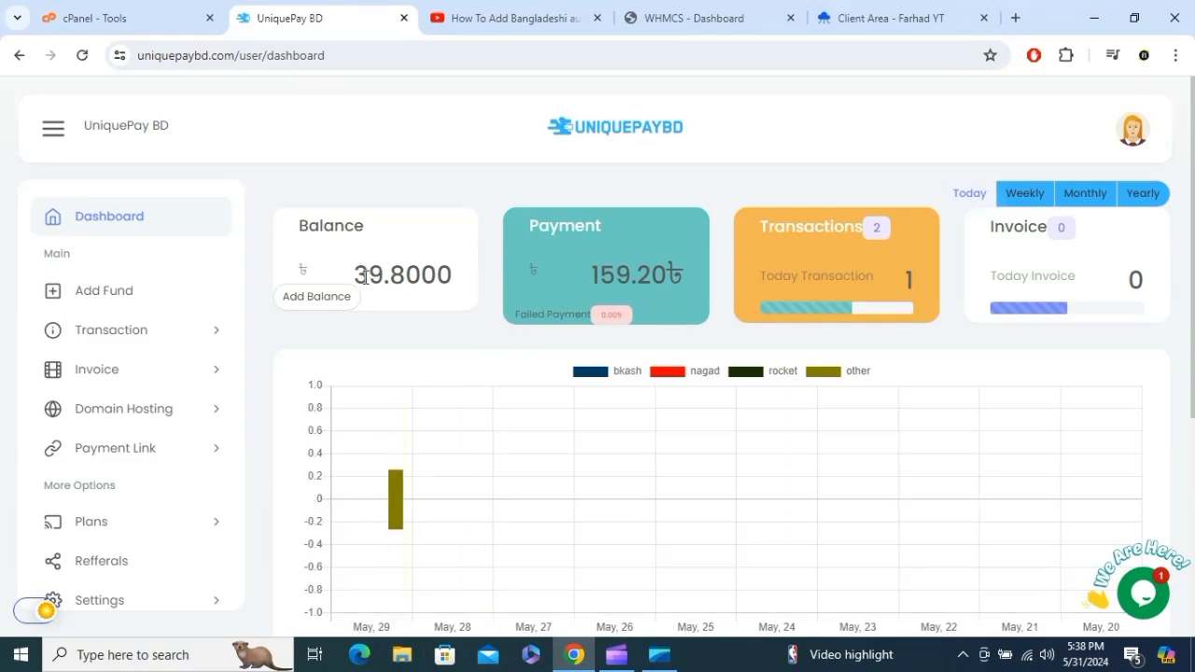
drag(355, 271, 450, 273)
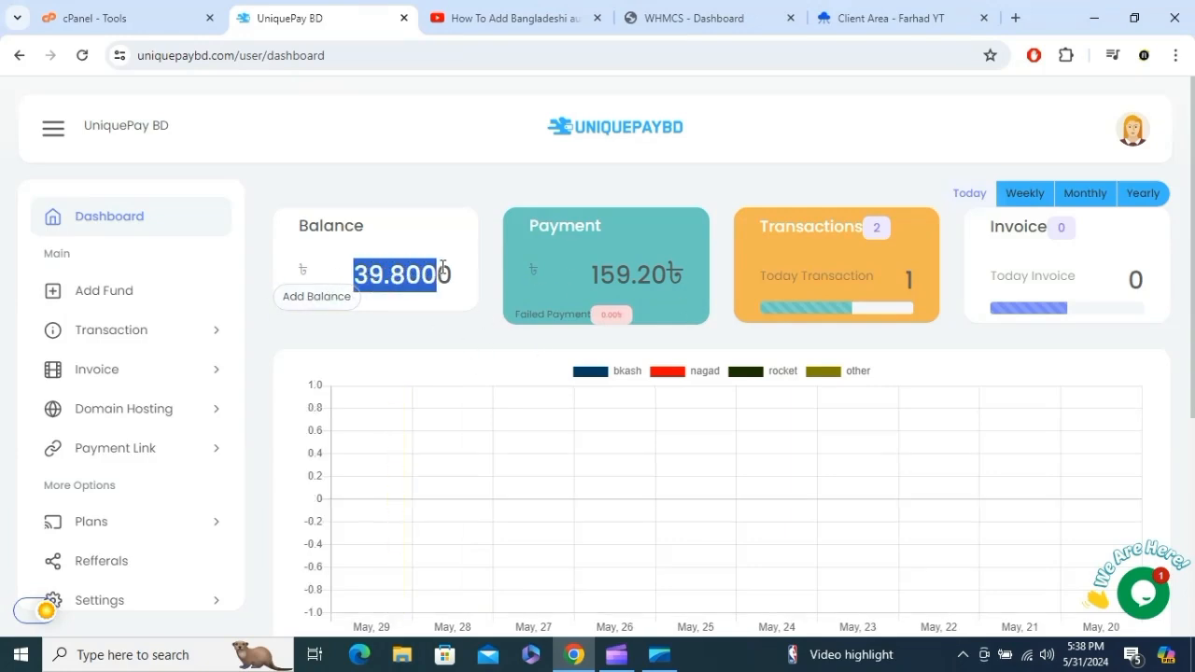
click(457, 277)
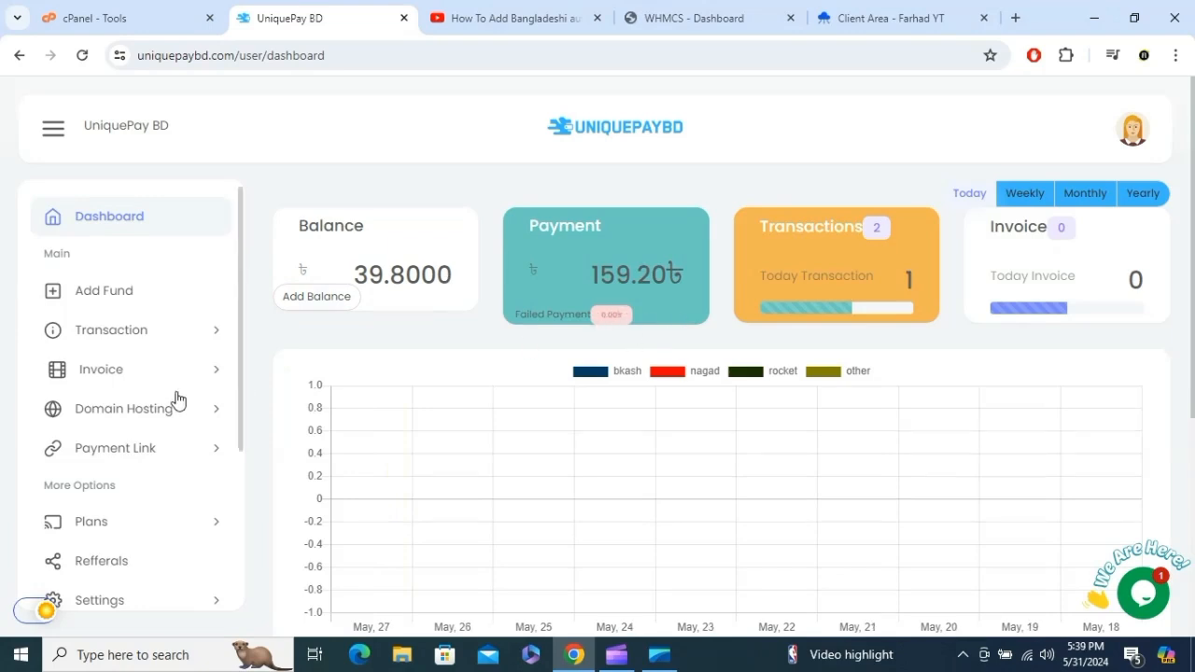
- Open the UniquePay BD developer documentation in a separate browser tab and switch to it
scroll(171, 411, down, 5)
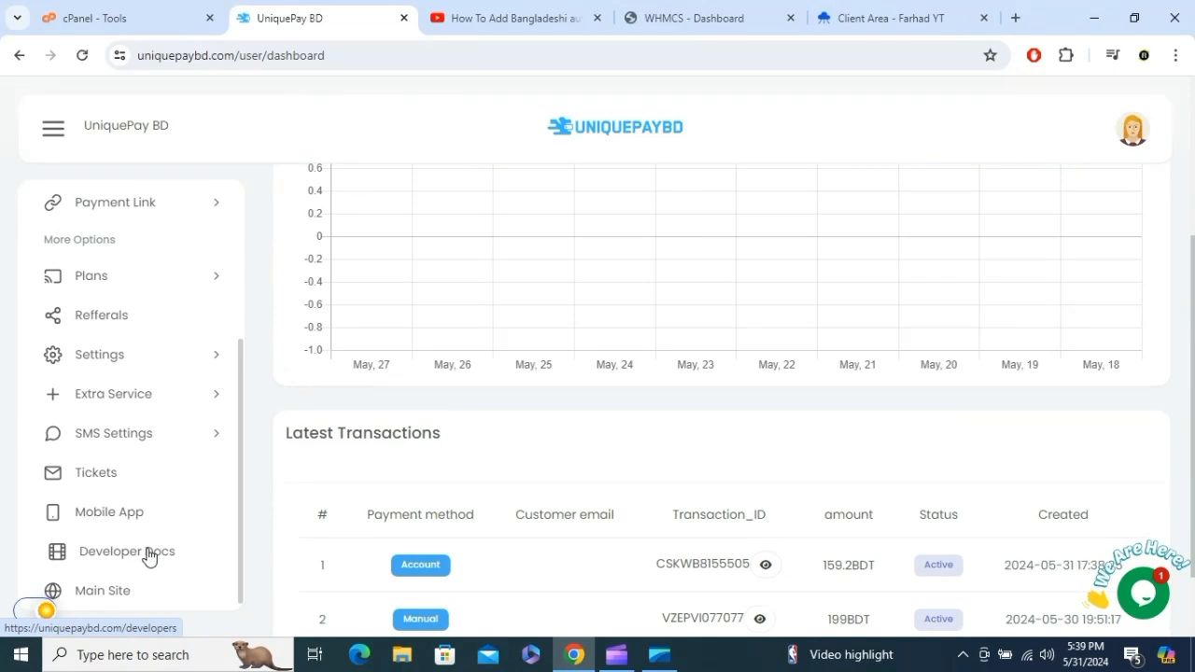
right_click(147, 554)
click(214, 339)
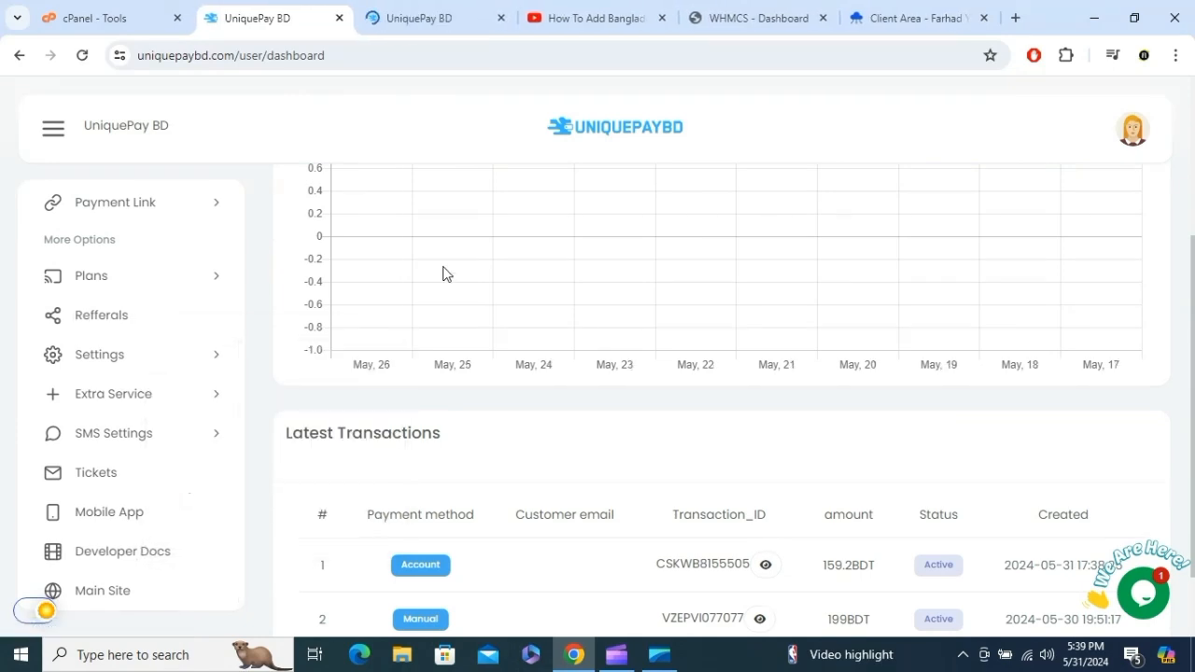
click(454, 13)
- Download WHMCS Module V1 from the documentation's All Modules section, then close the documentation page
scroll(633, 355, down, 6)
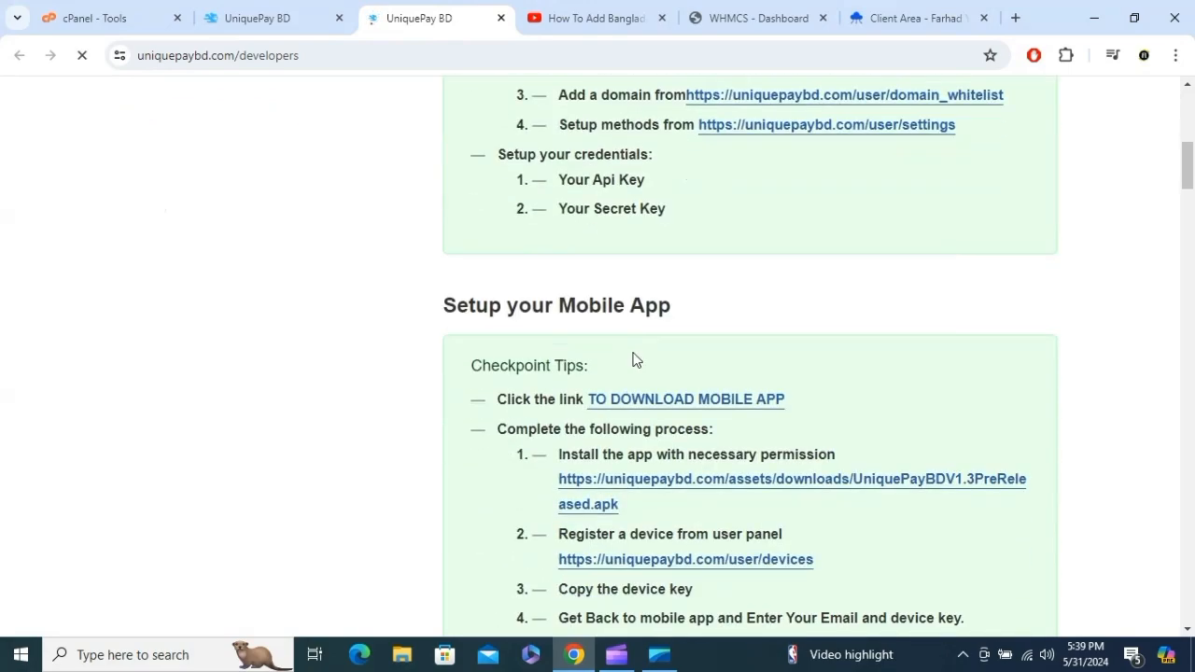
scroll(632, 360, down, 13)
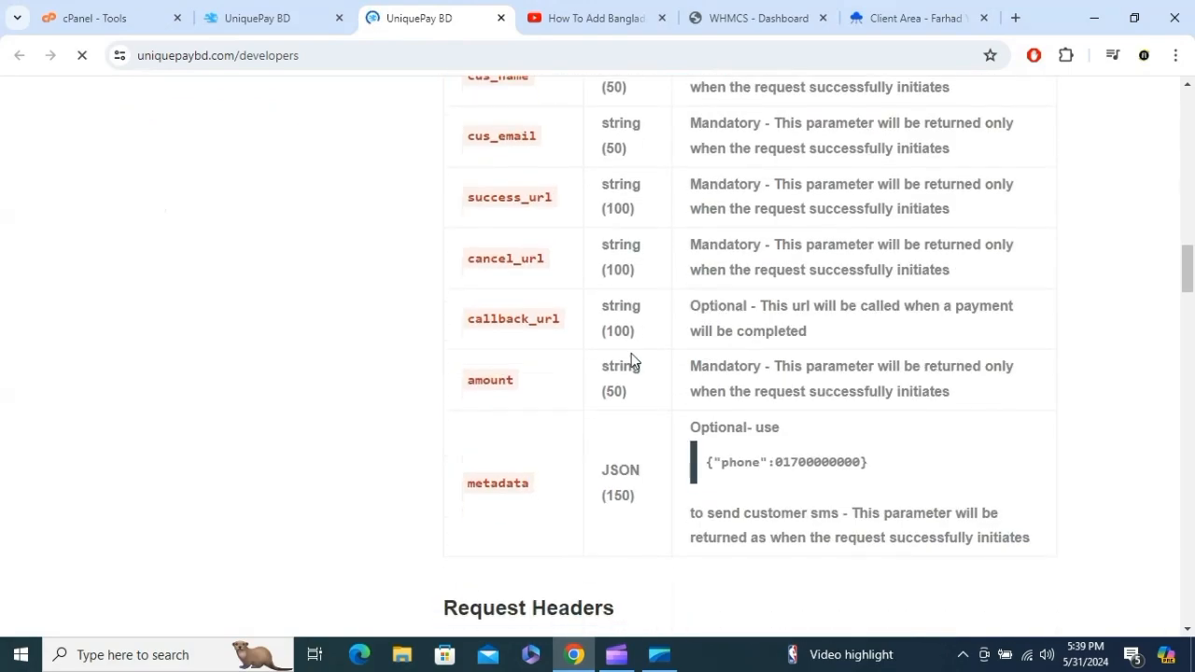
scroll(632, 355, down, 11)
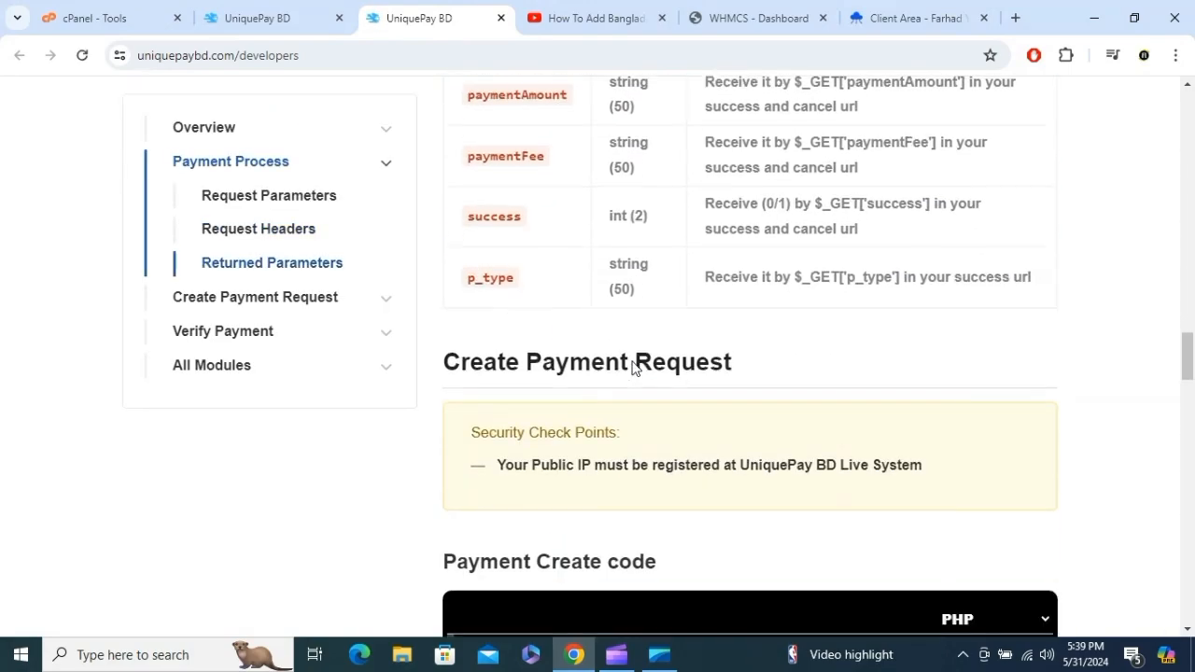
scroll(633, 369, down, 12)
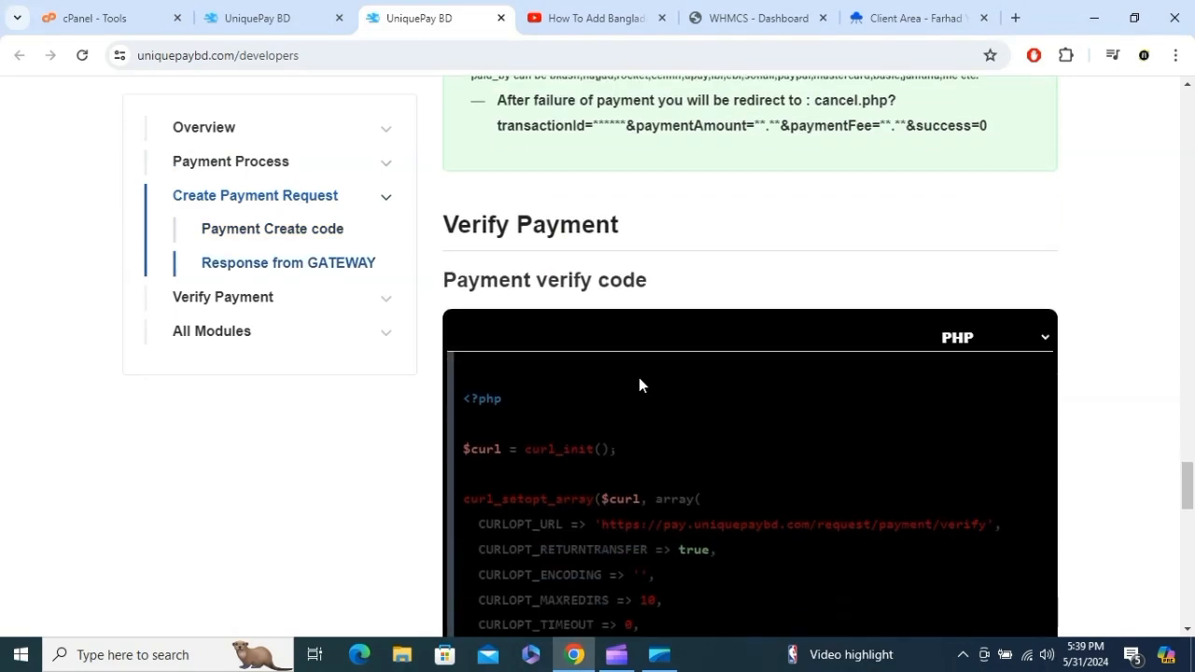
scroll(639, 383, down, 9)
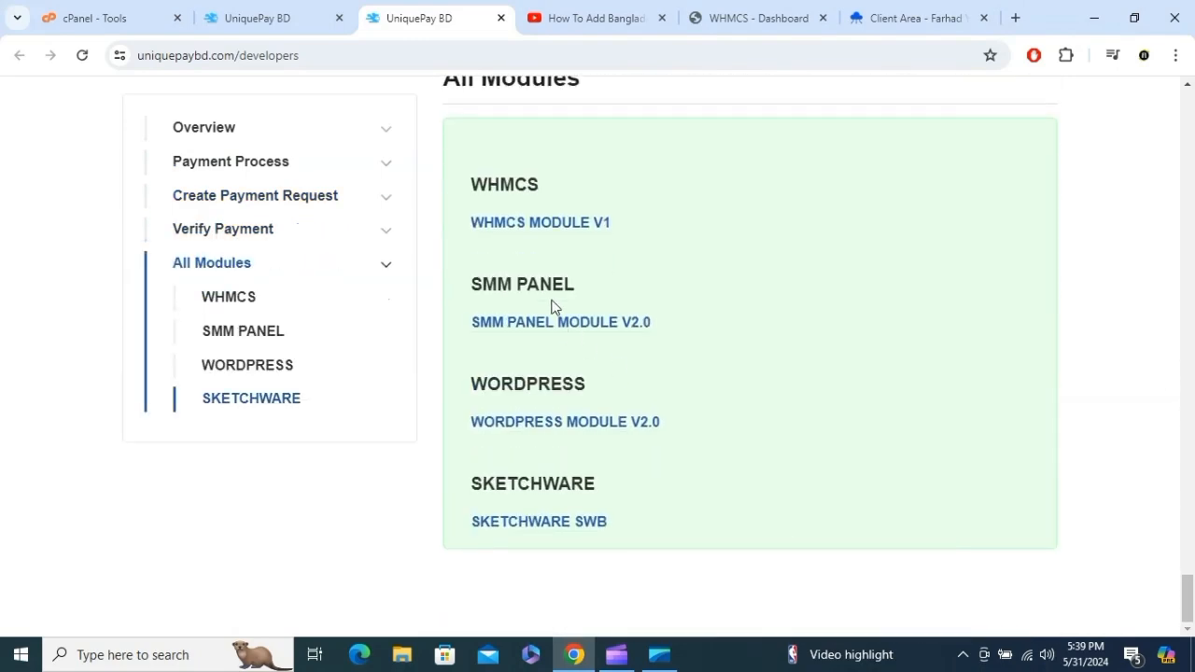
drag(470, 184, 557, 187)
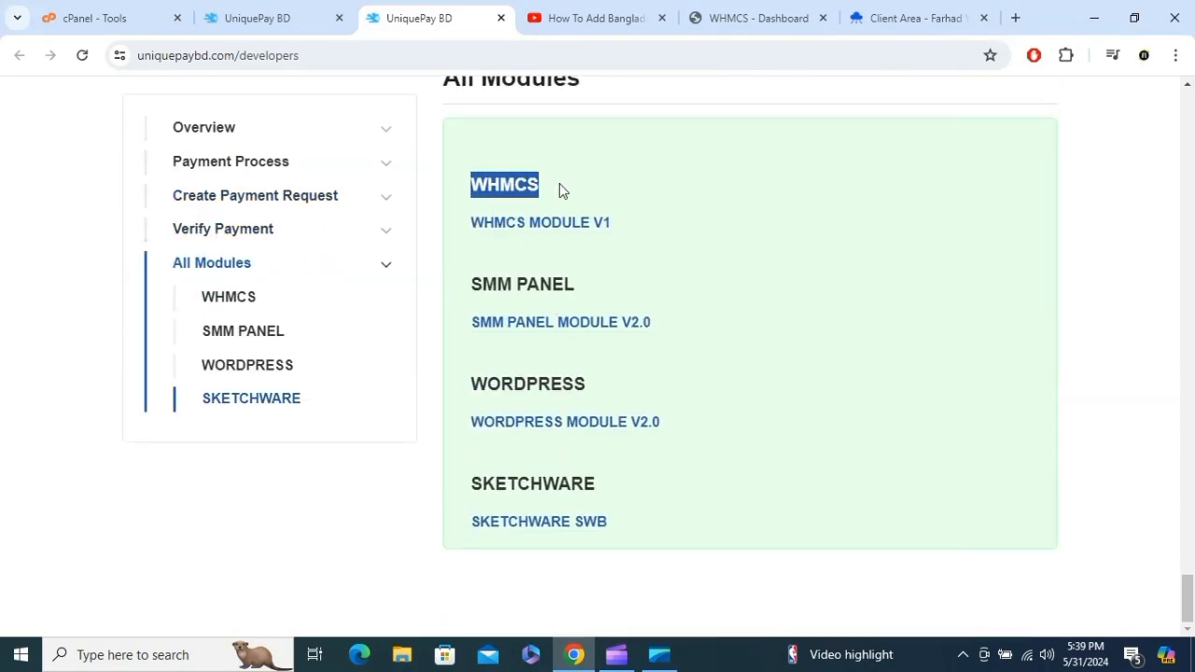
click(572, 228)
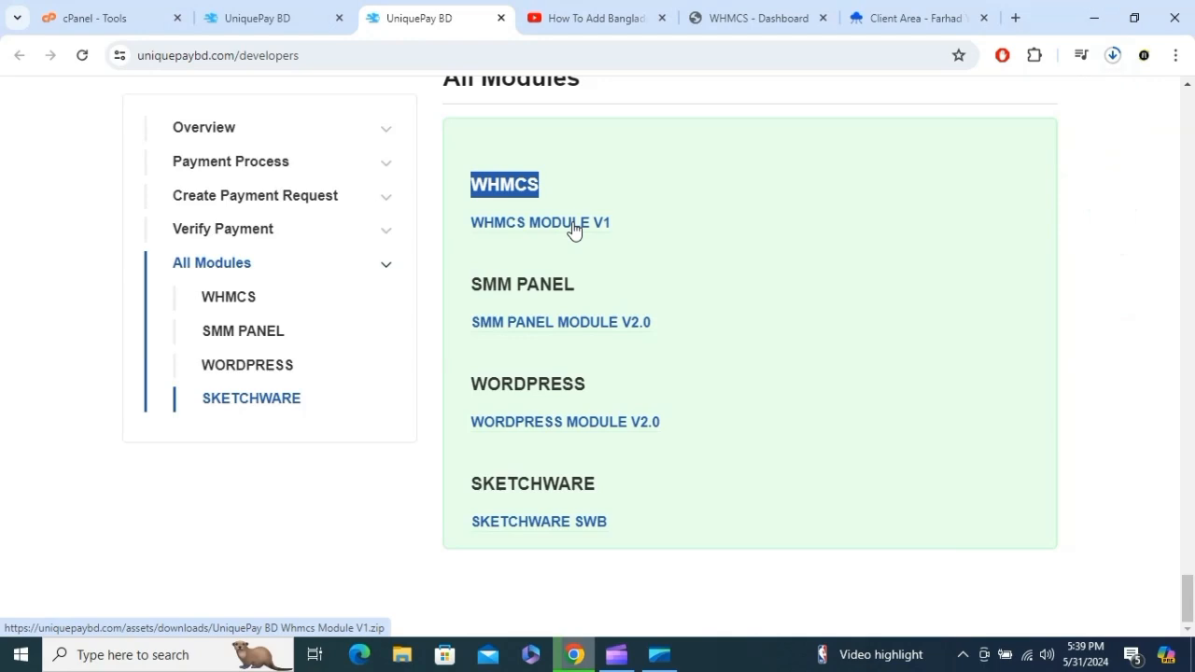
click(499, 18)
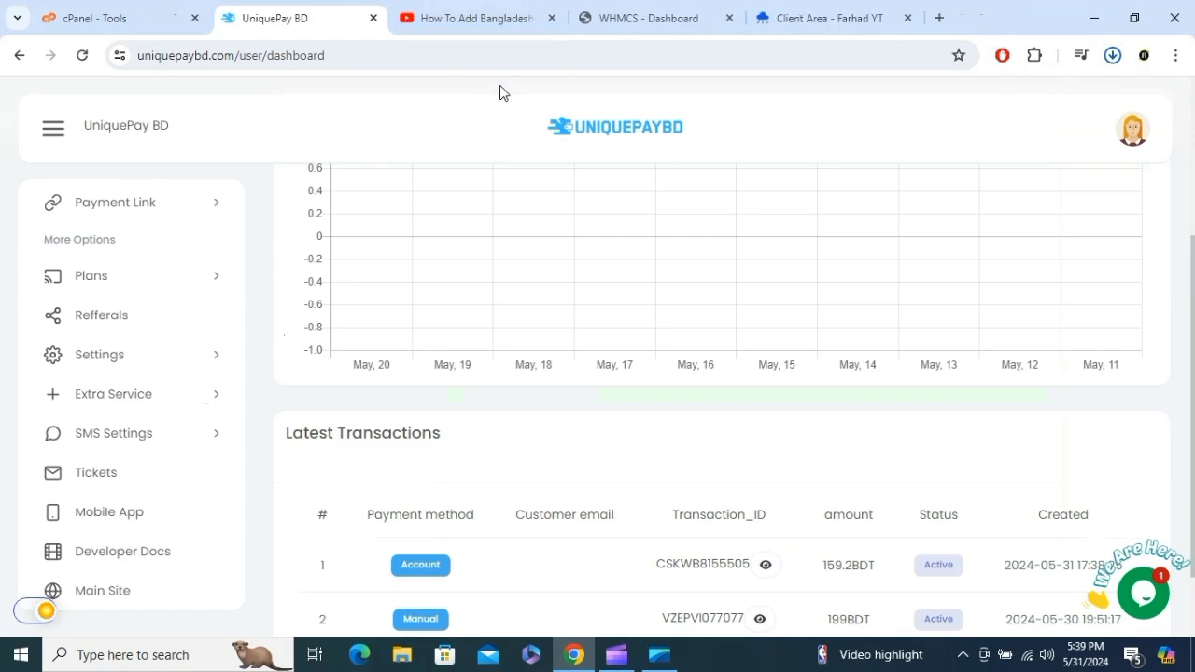
- Switch to the hosting account's cPanel and open File Manager
click(134, 14)
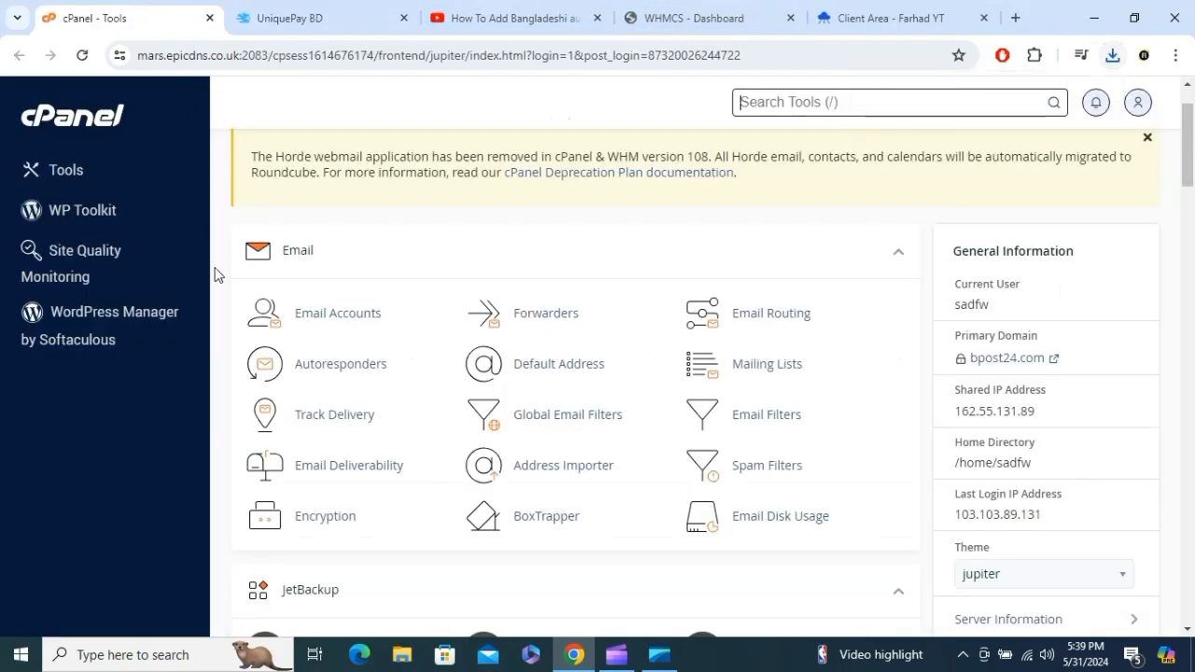
scroll(365, 303, down, 2)
scroll(382, 314, down, 5)
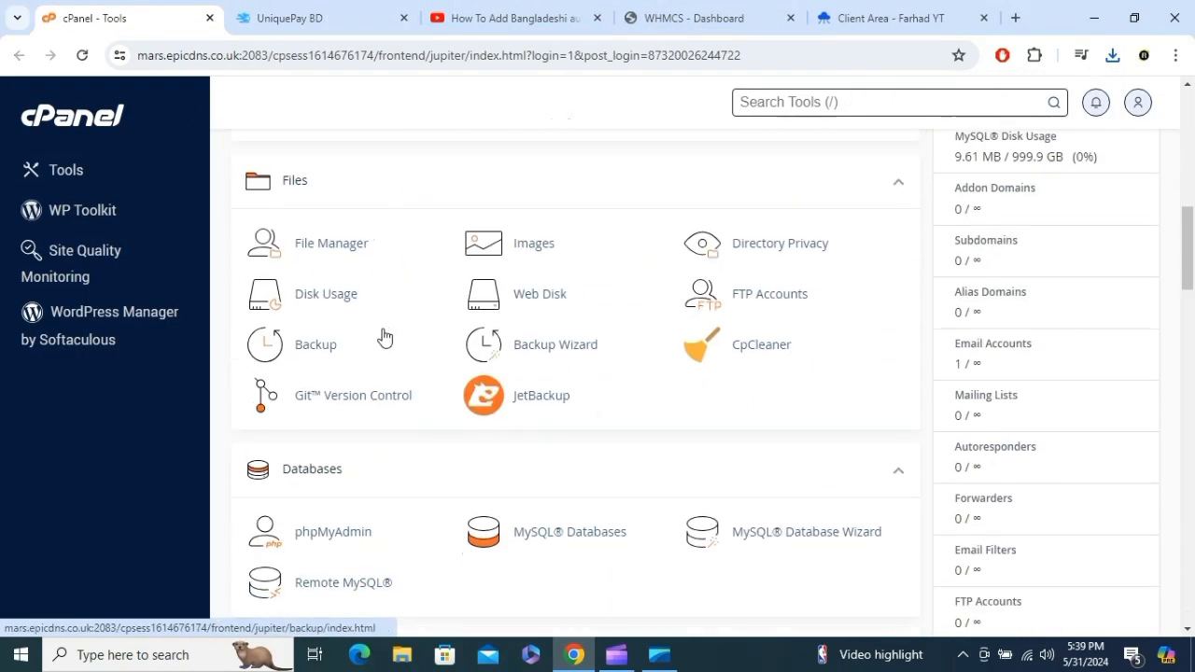
click(332, 245)
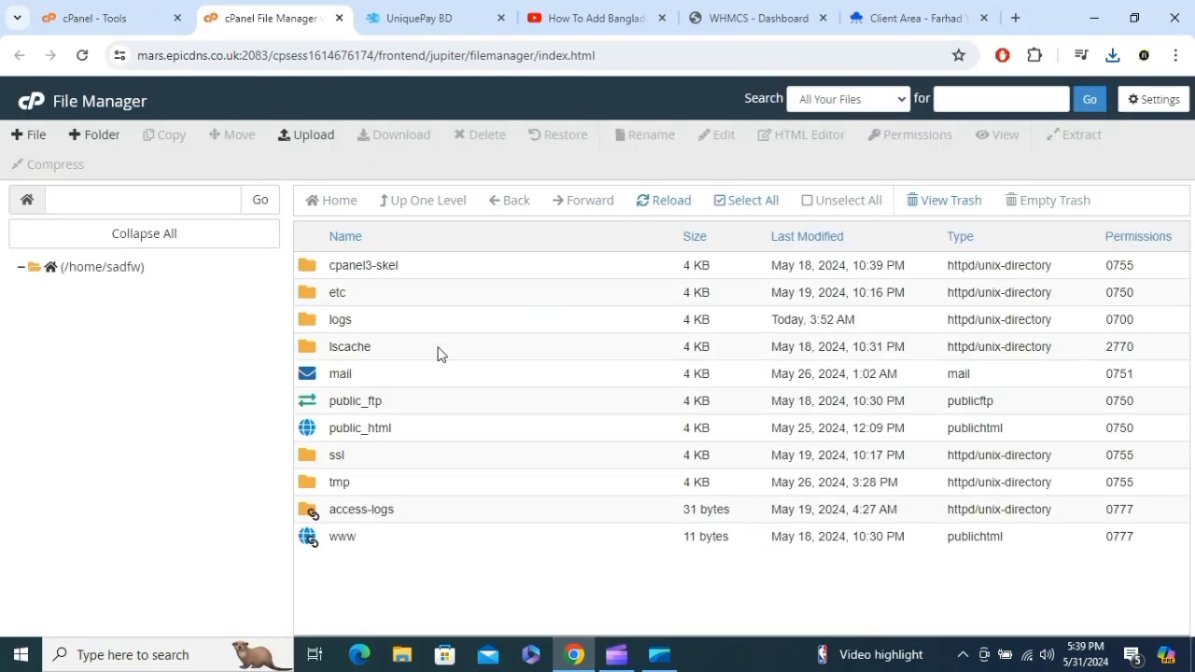
- Navigate to the modules folder inside public_html
double_click(400, 428)
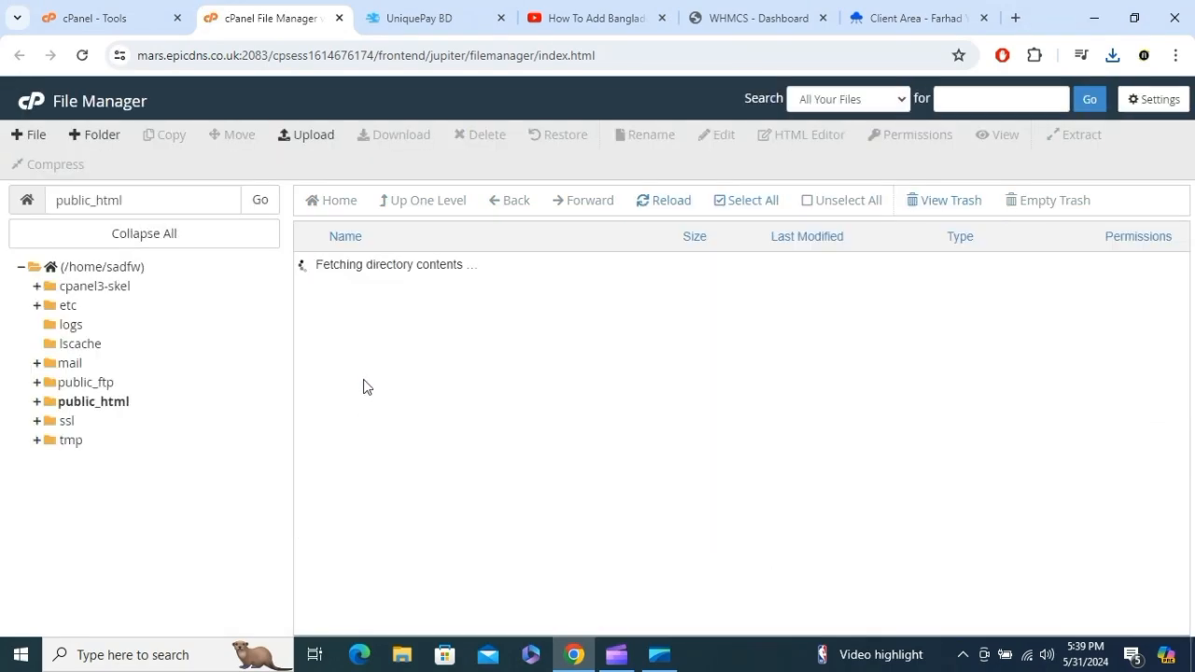
scroll(383, 430, down, 3)
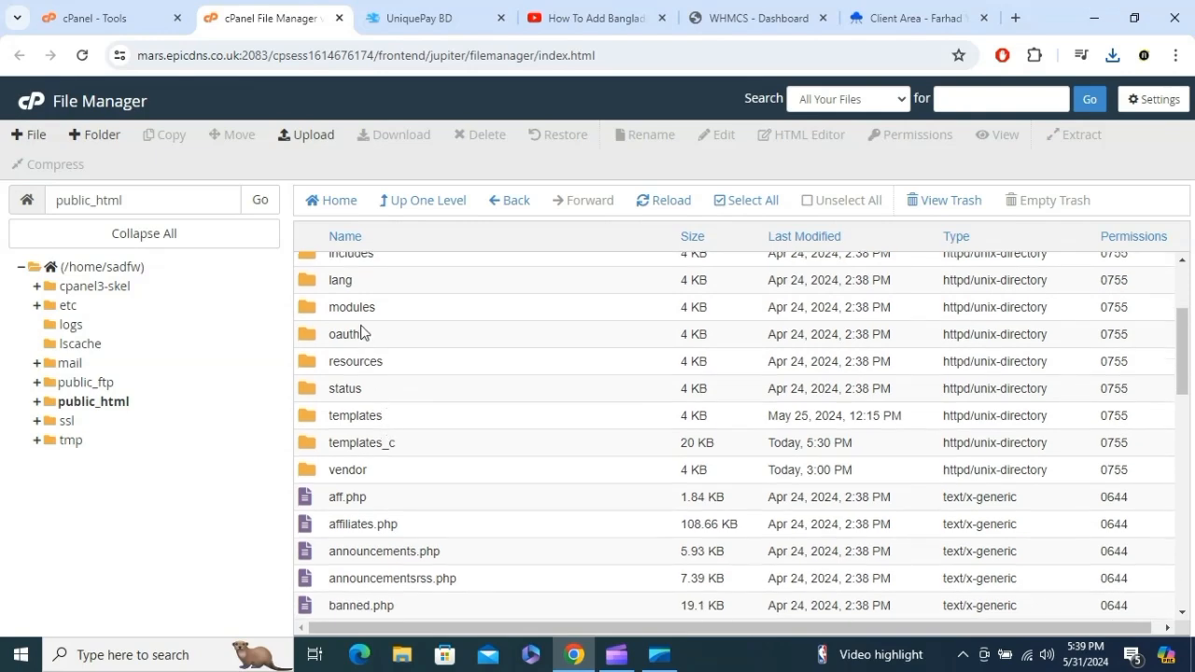
double_click(400, 315)
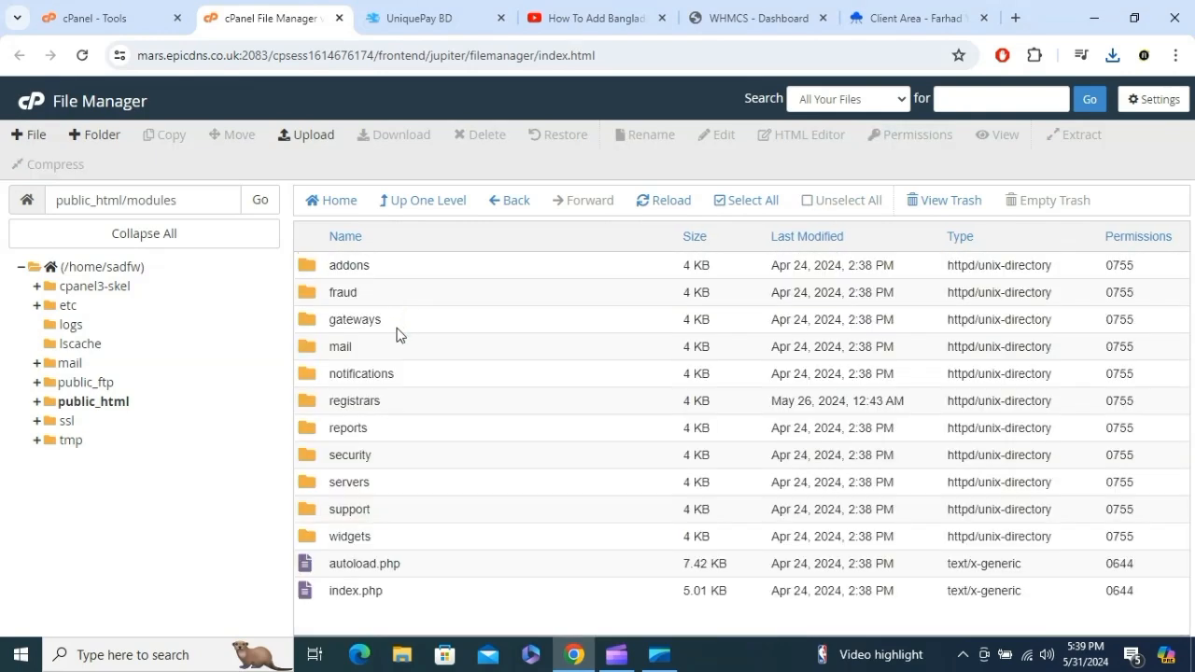
- Open the gateways folder inside public_html/modules
double_click(394, 322)
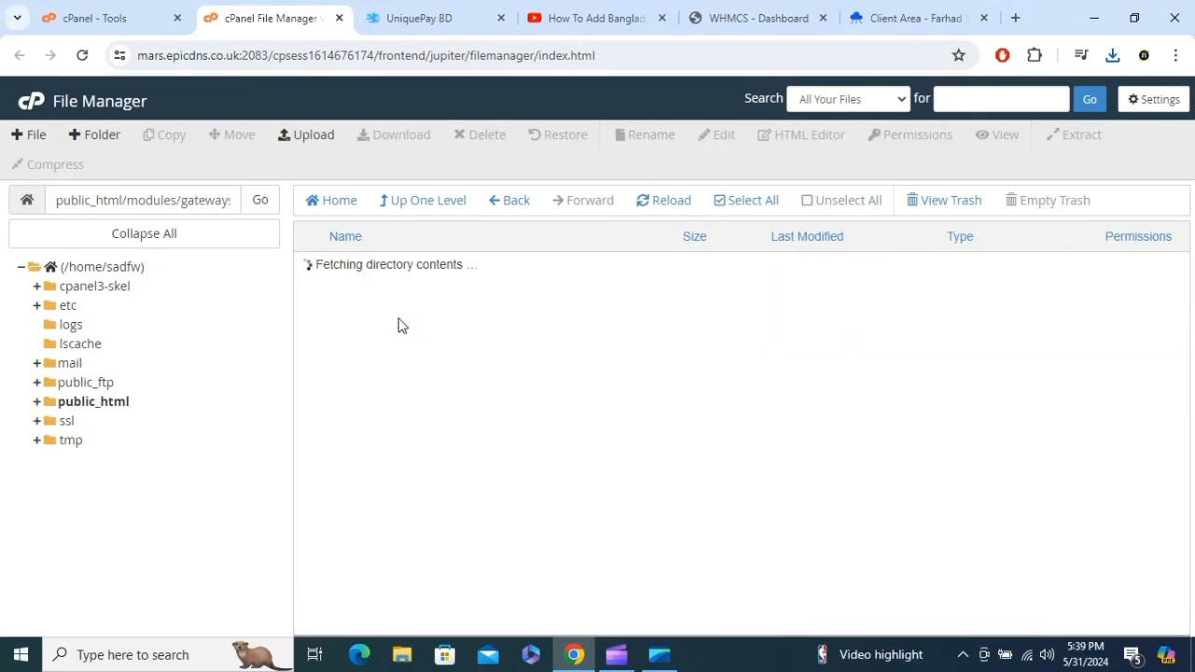
scroll(416, 320, down, 10)
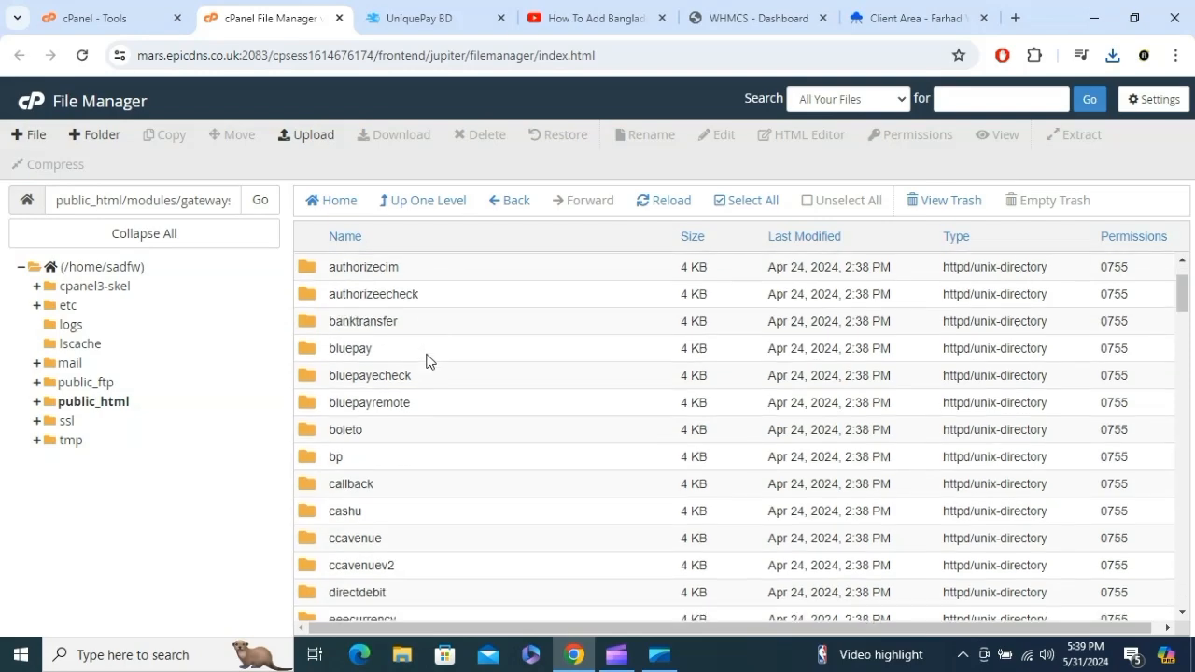
scroll(427, 367, down, 3)
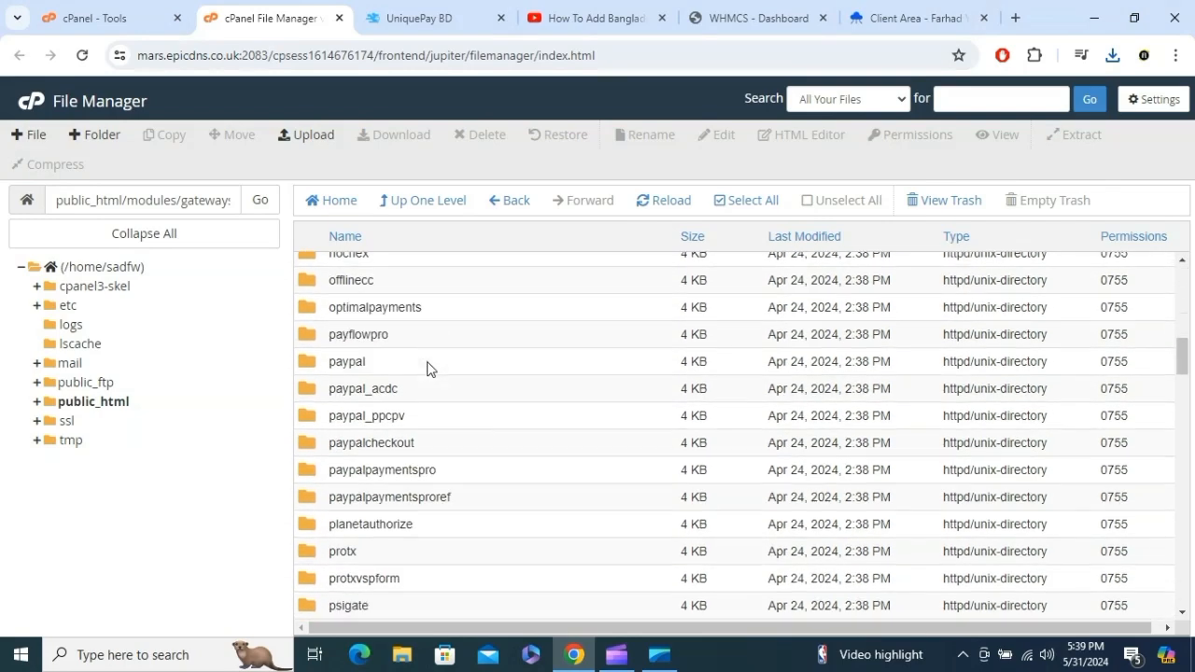
- Upload the UniquePay BD Whmcs Module V1 archive from the computer's Downloads folder into the gateways folder, then close the upload page
click(312, 140)
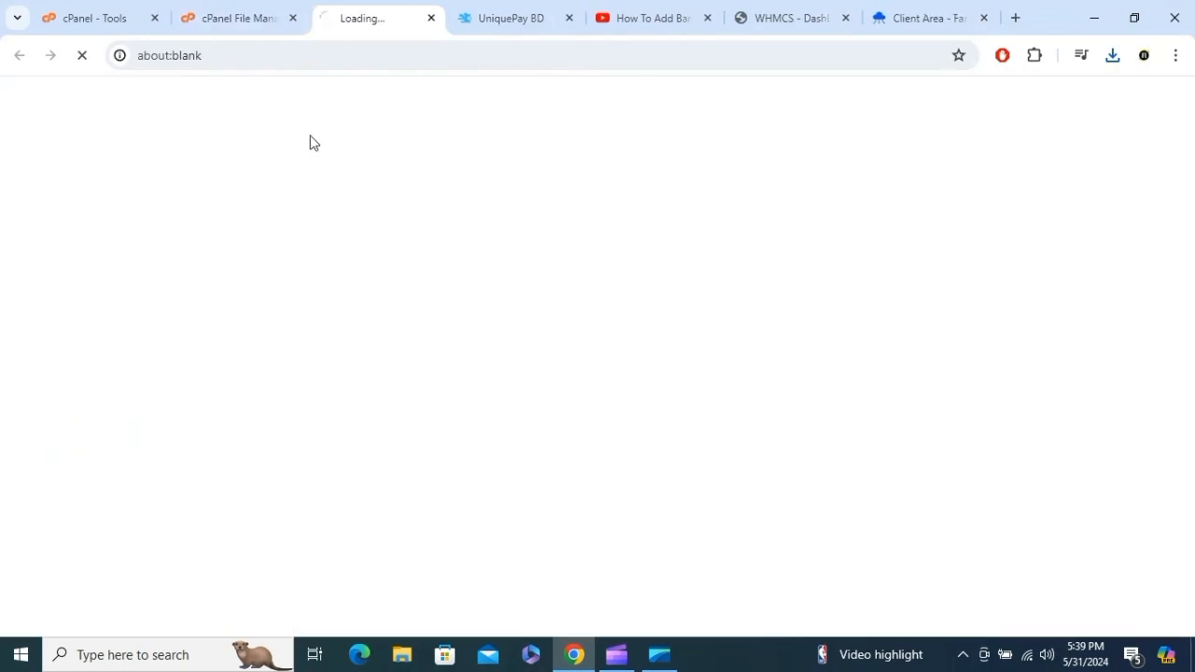
click(571, 389)
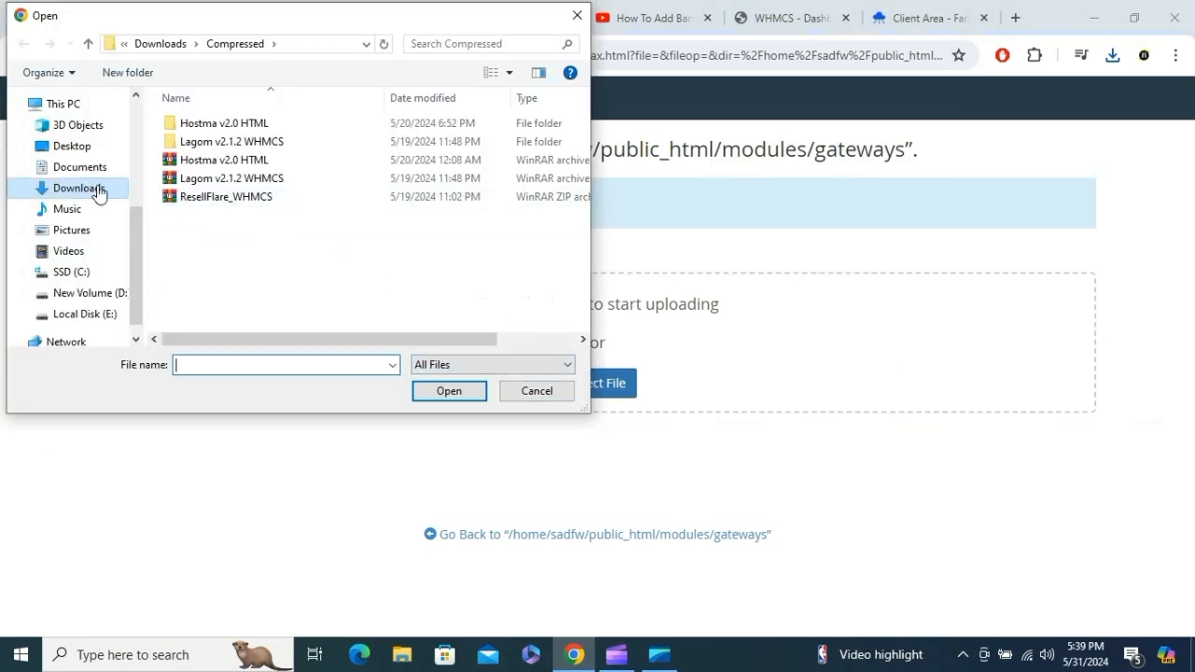
click(74, 191)
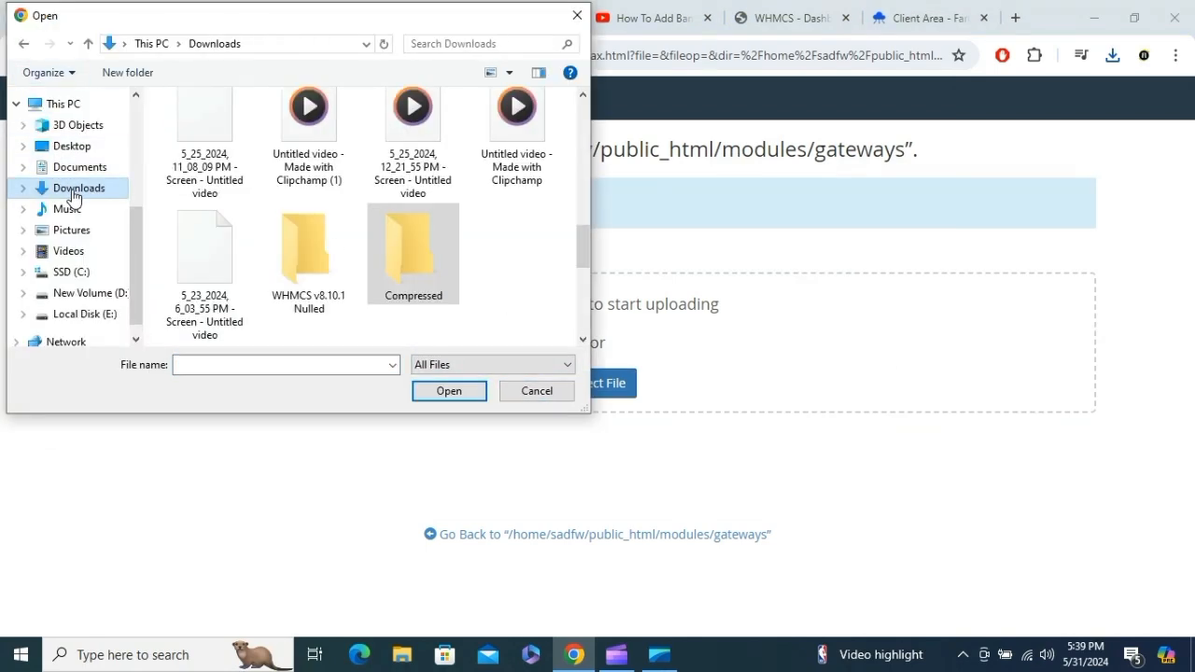
scroll(233, 184, up, 3)
scroll(401, 280, down, 4)
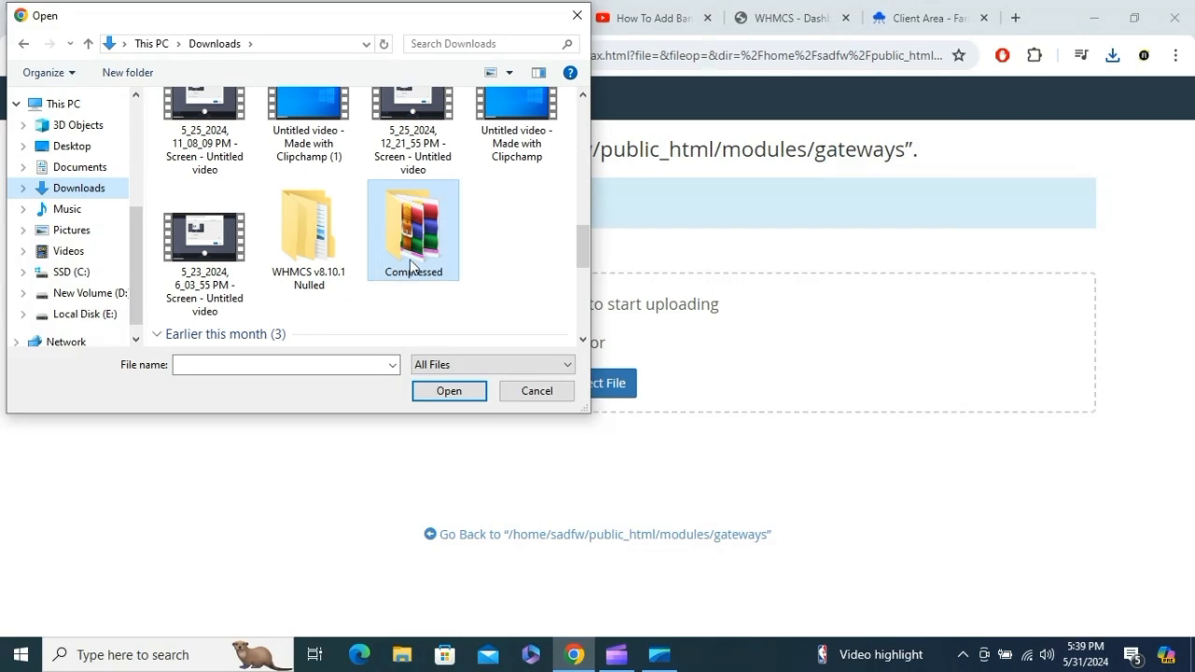
click(415, 256)
double_click(416, 257)
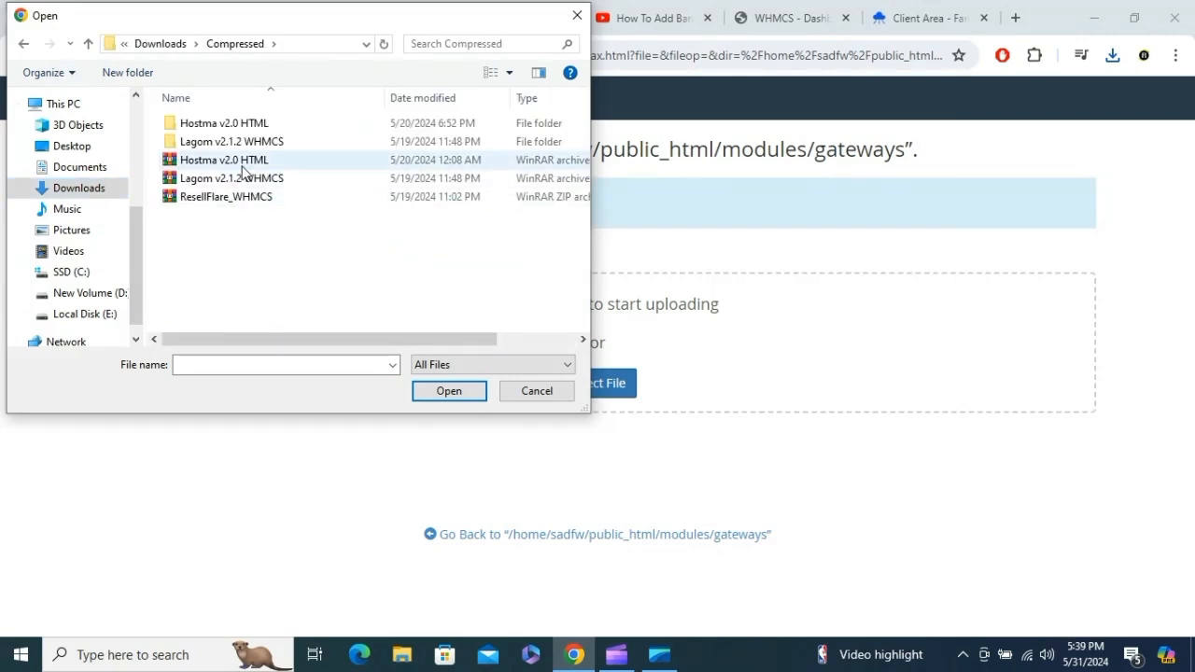
click(100, 191)
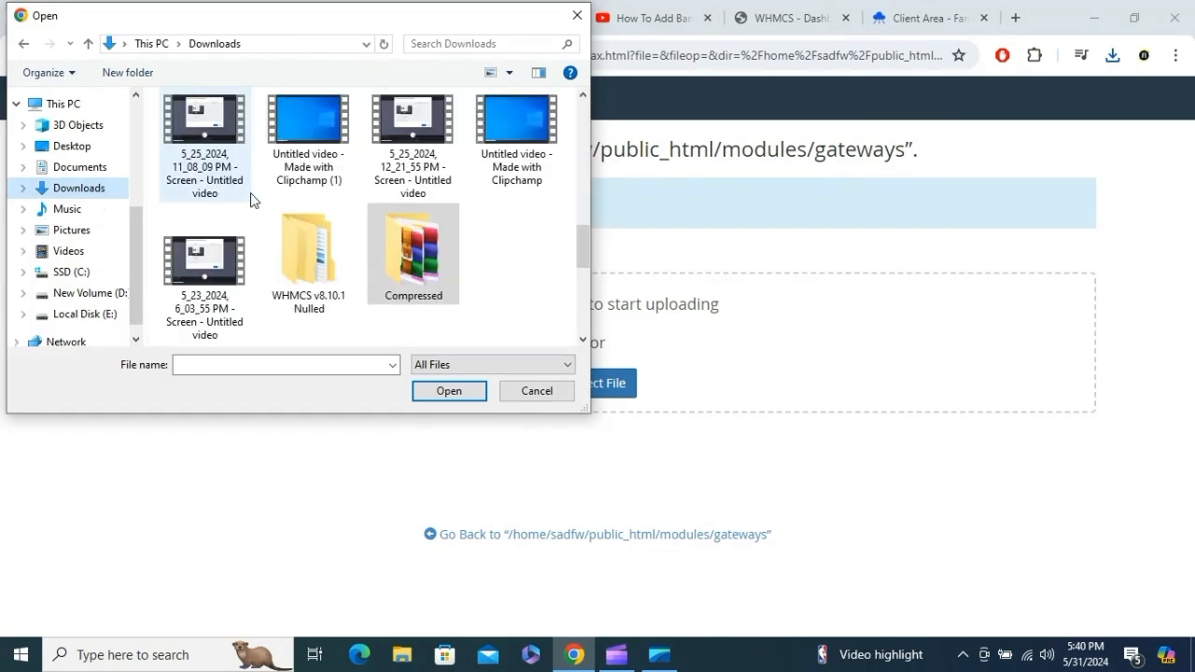
scroll(260, 196, up, 5)
click(206, 177)
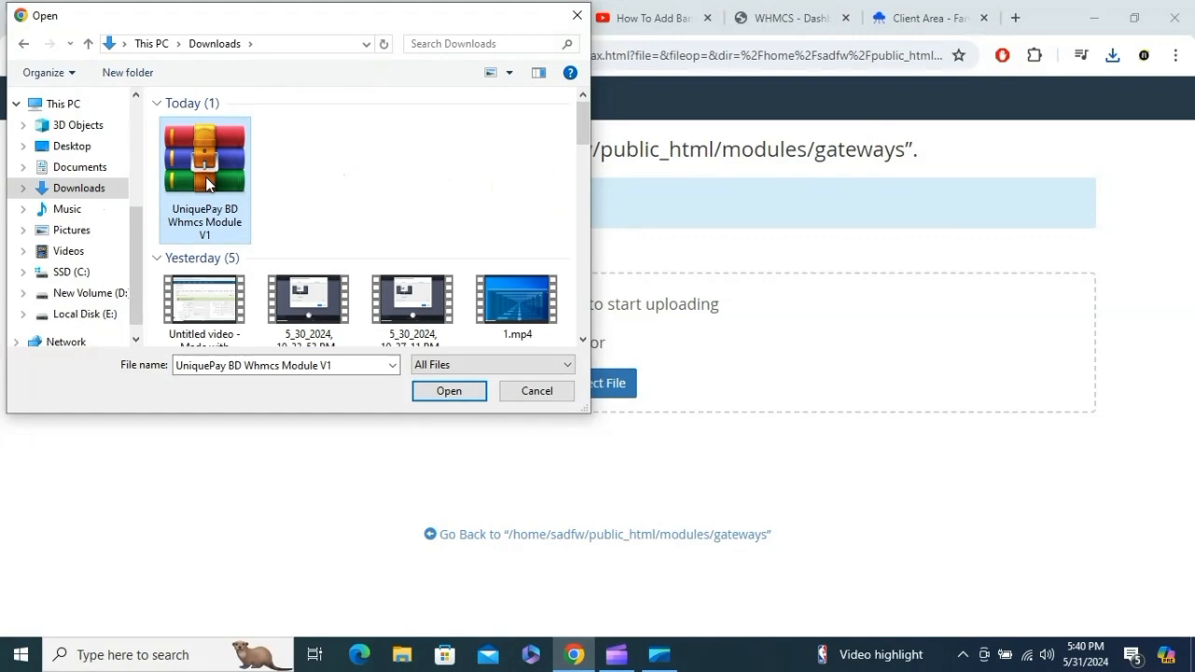
click(449, 391)
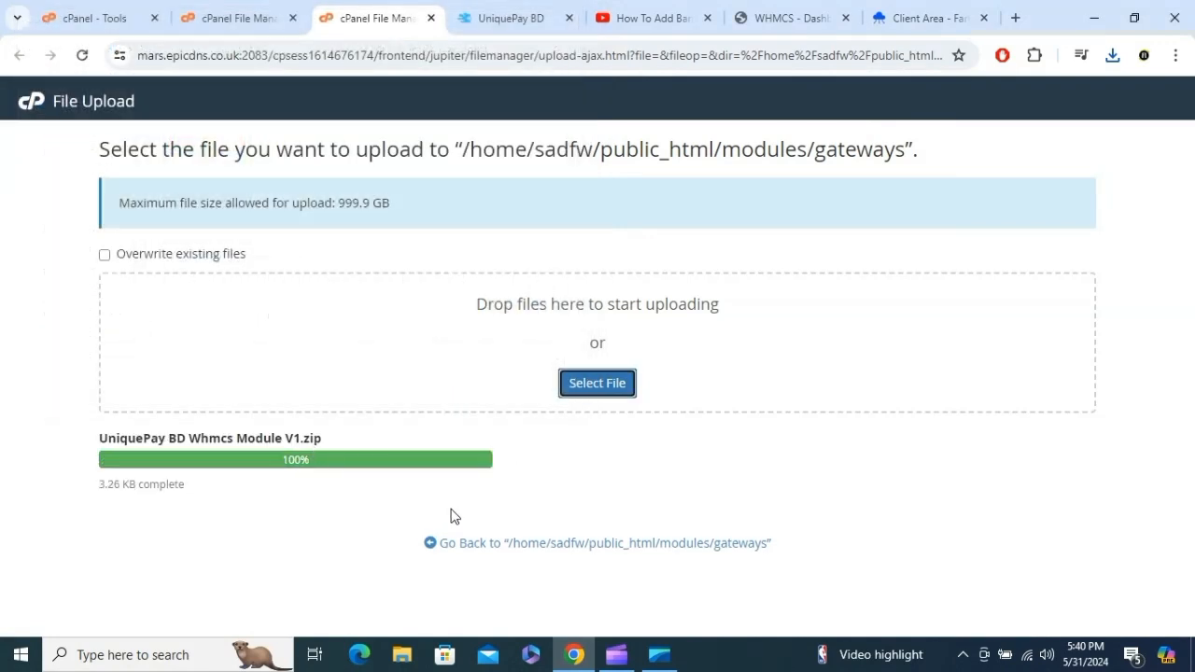
click(431, 18)
- Reload the gateways folder and extract UniquePay BD Whmcs Module V1.zip there
click(646, 205)
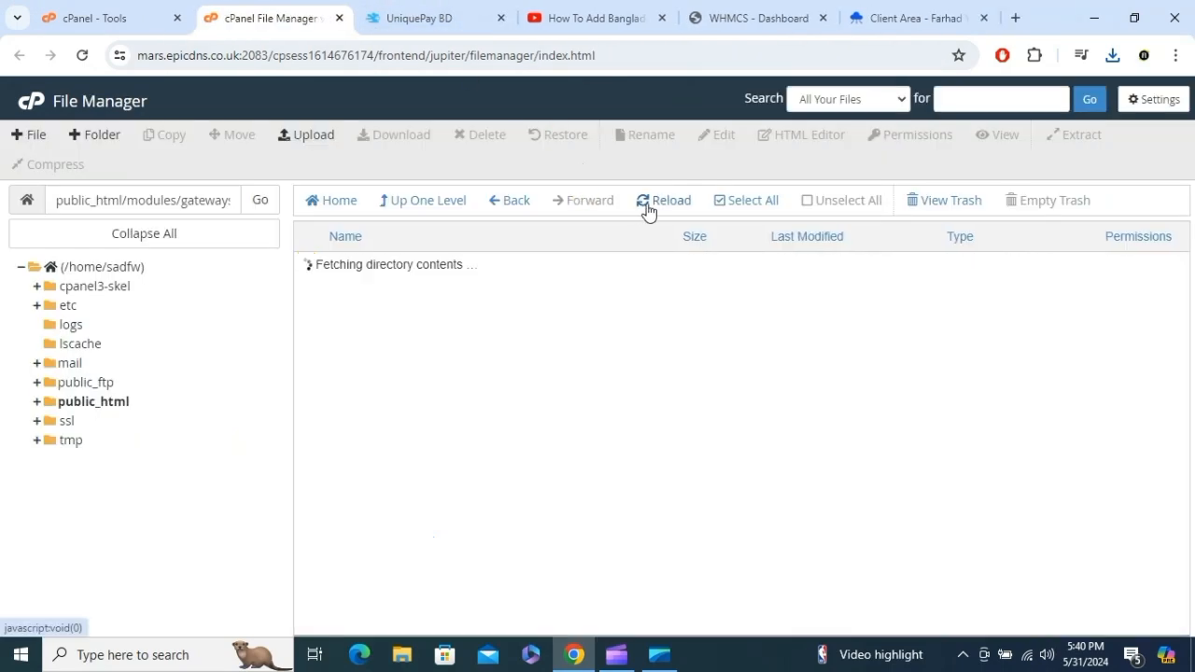
scroll(536, 314, down, 20)
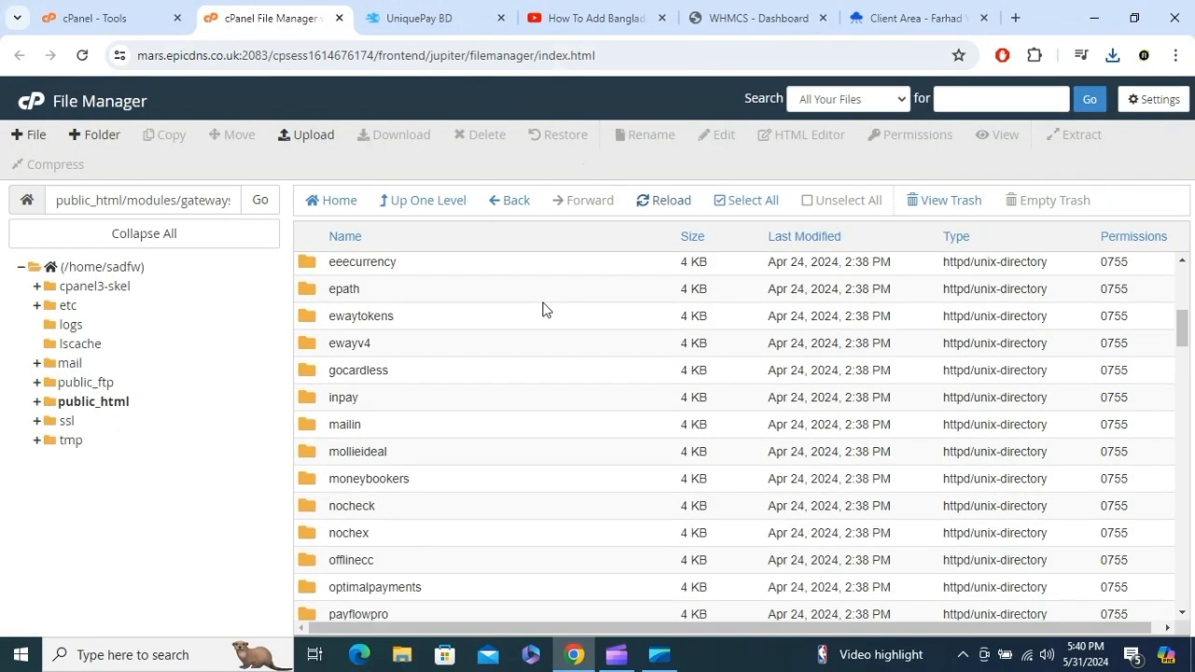
scroll(515, 404, down, 12)
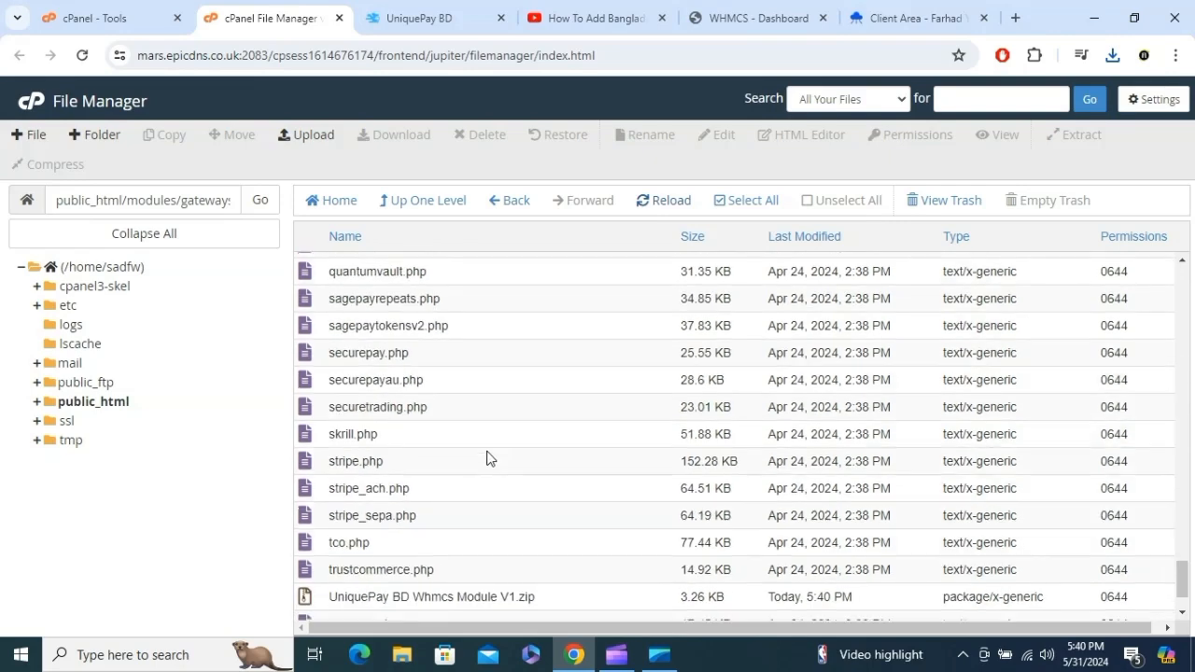
right_click(554, 528)
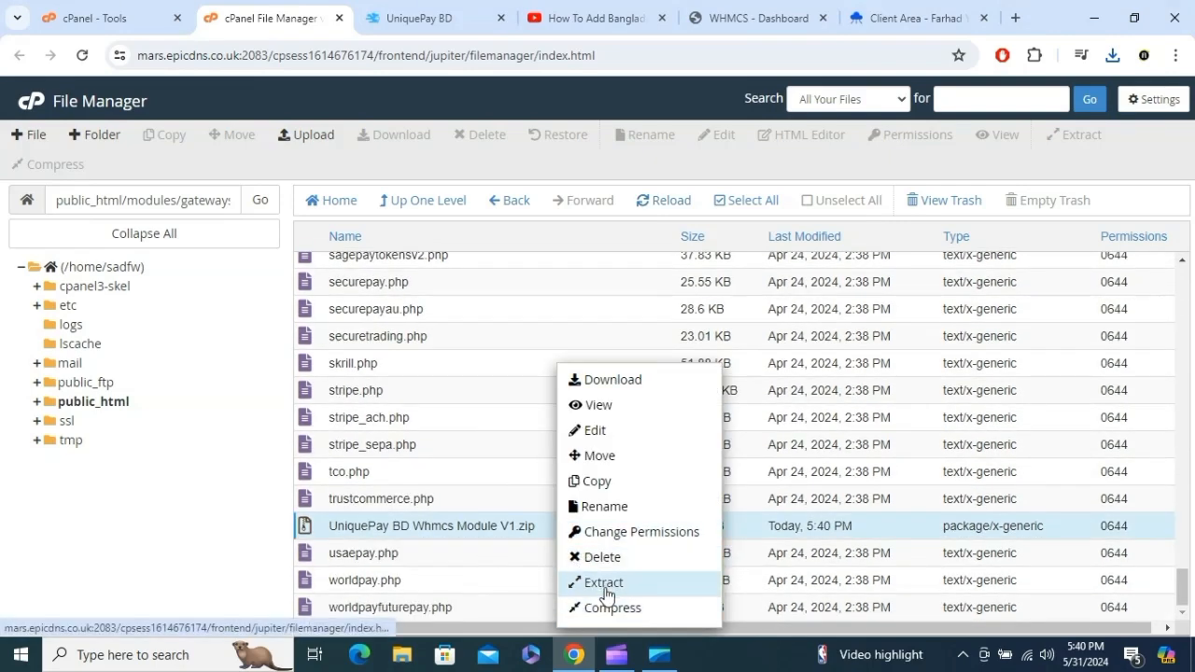
click(605, 582)
click(753, 452)
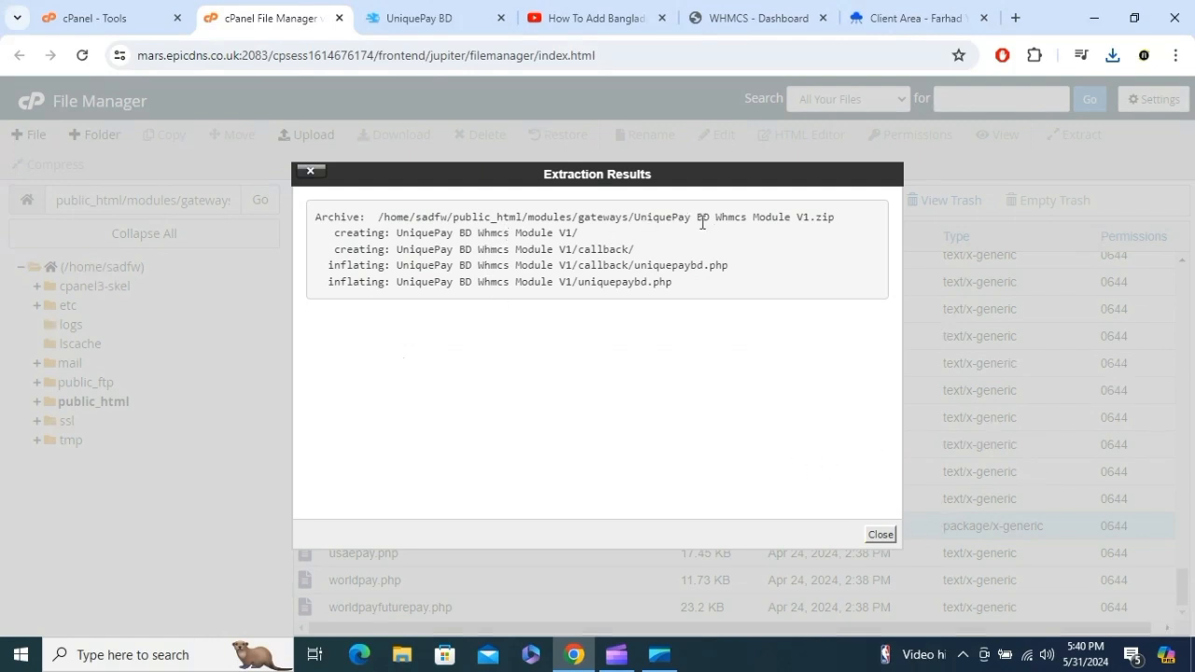
click(880, 535)
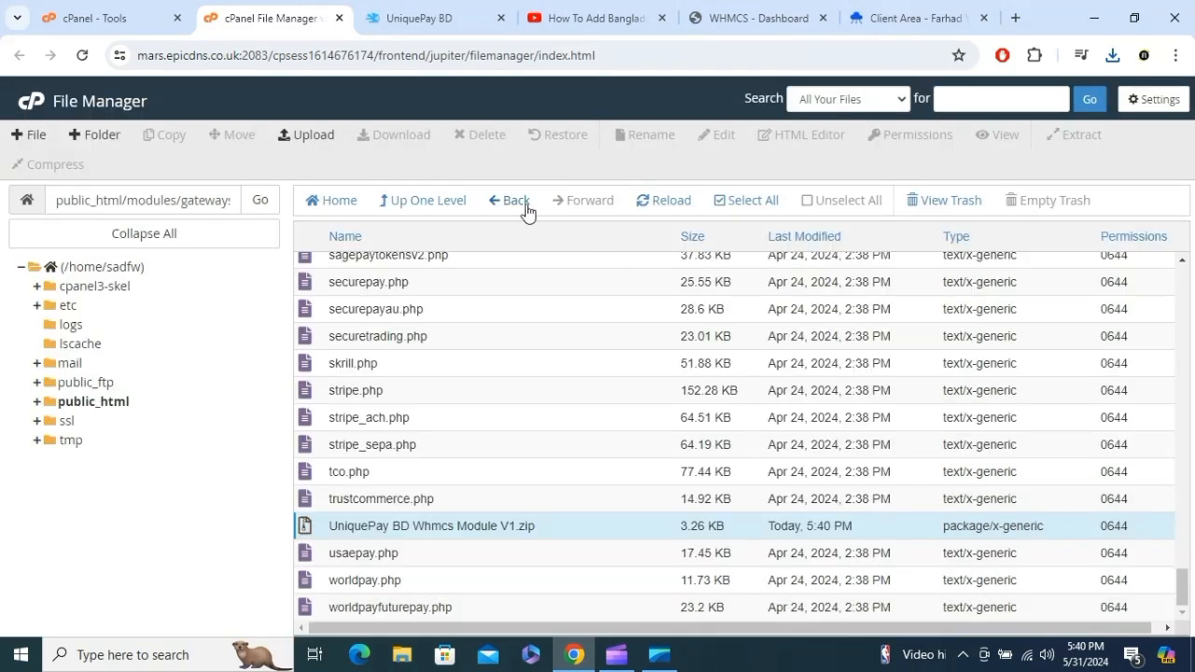
- Permanently delete UniquePay BD Whmcs Module V1.zip from the gateways folder, skipping the trash
click(664, 201)
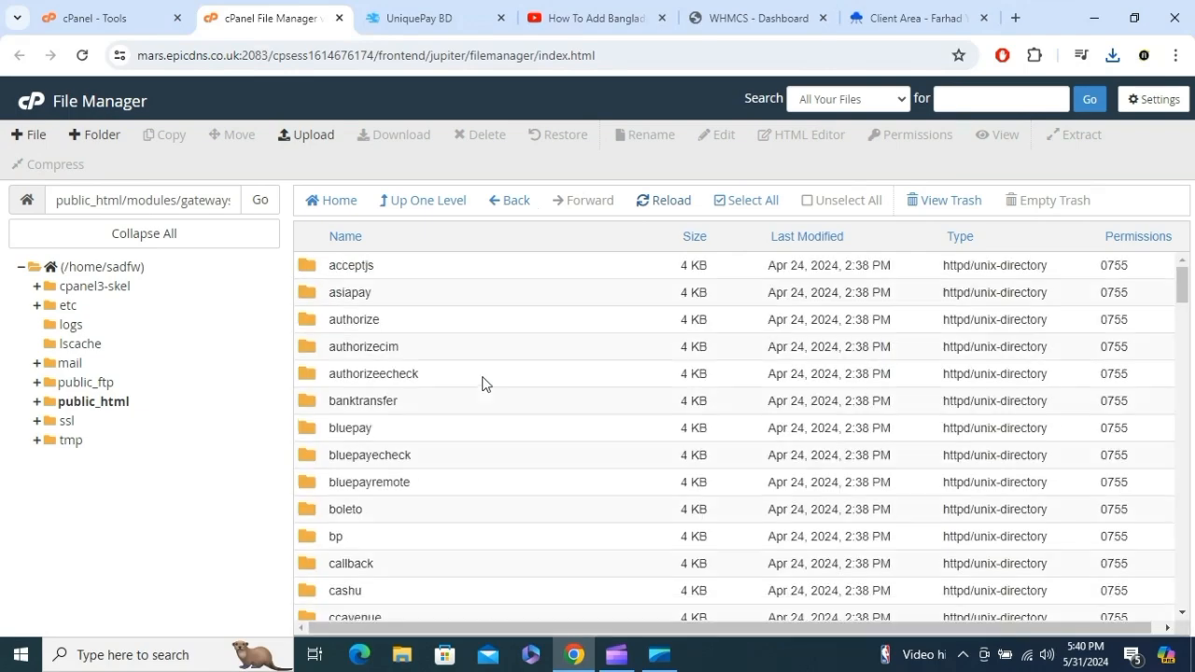
scroll(483, 418, down, 5)
scroll(486, 437, down, 20)
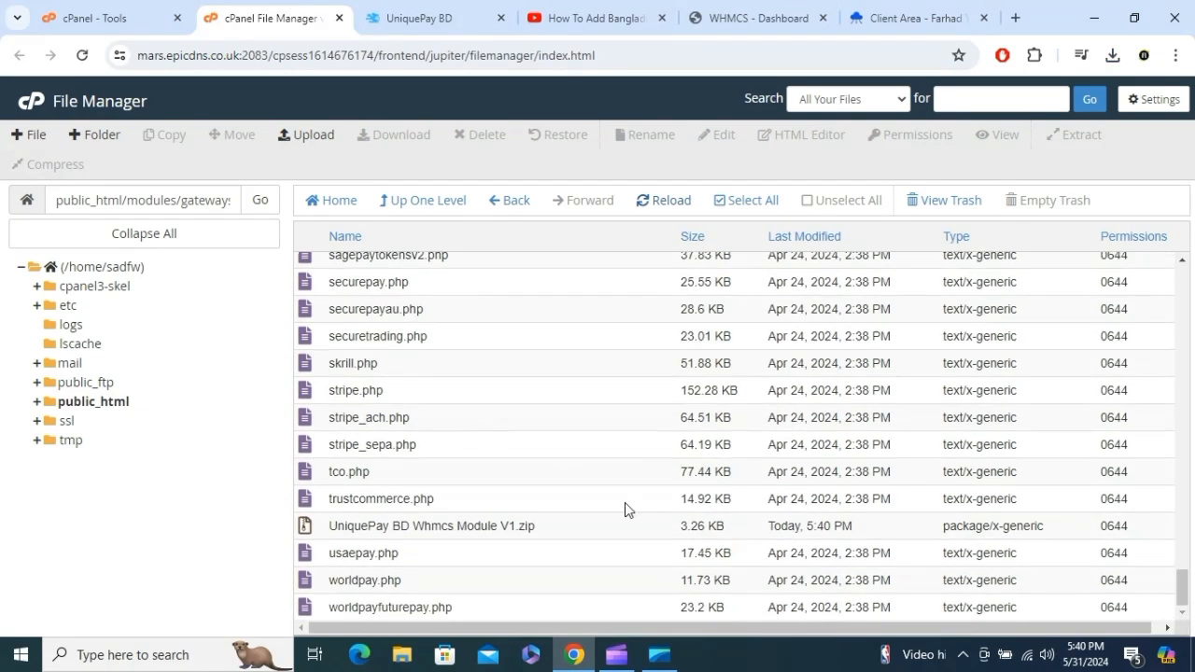
right_click(626, 530)
click(665, 557)
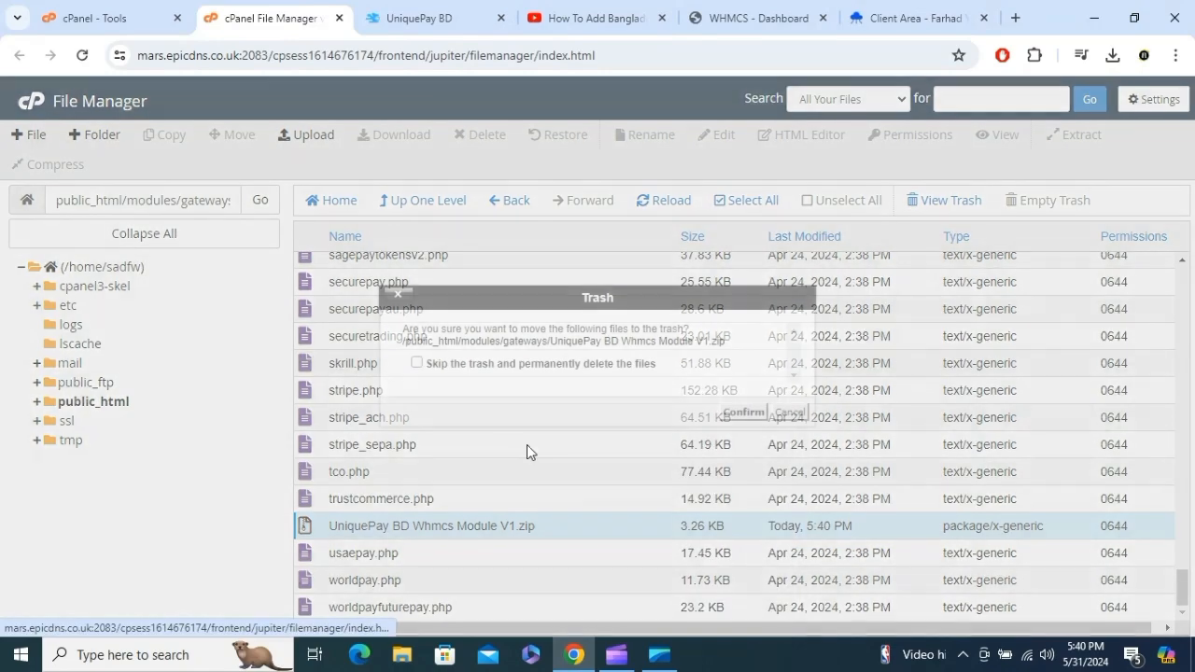
click(416, 363)
click(744, 412)
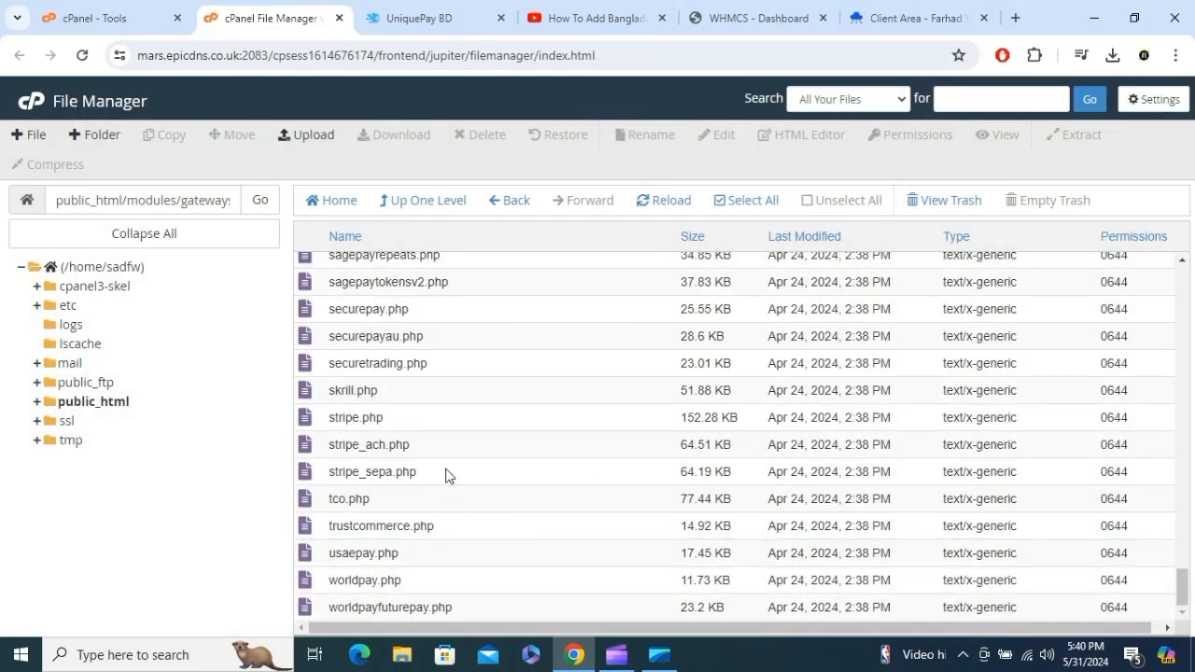
- Open the extracted UniquePay BD Whmcs Module V1 folder within gateways
scroll(448, 471, up, 10)
scroll(450, 465, up, 10)
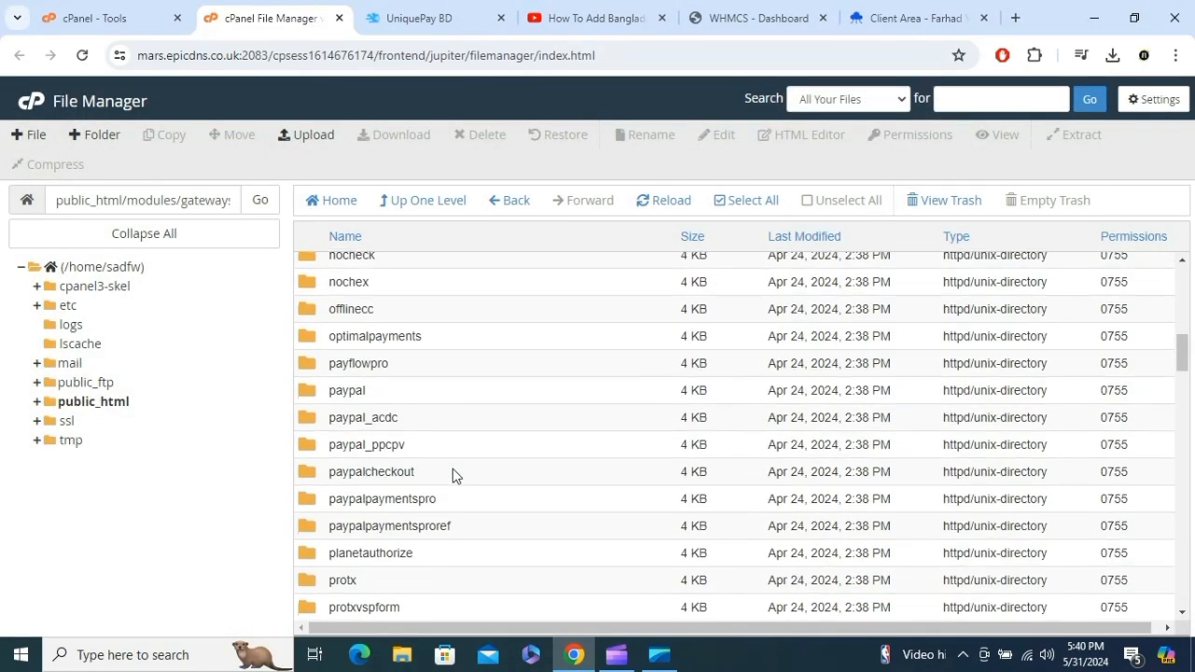
scroll(453, 476, down, 4)
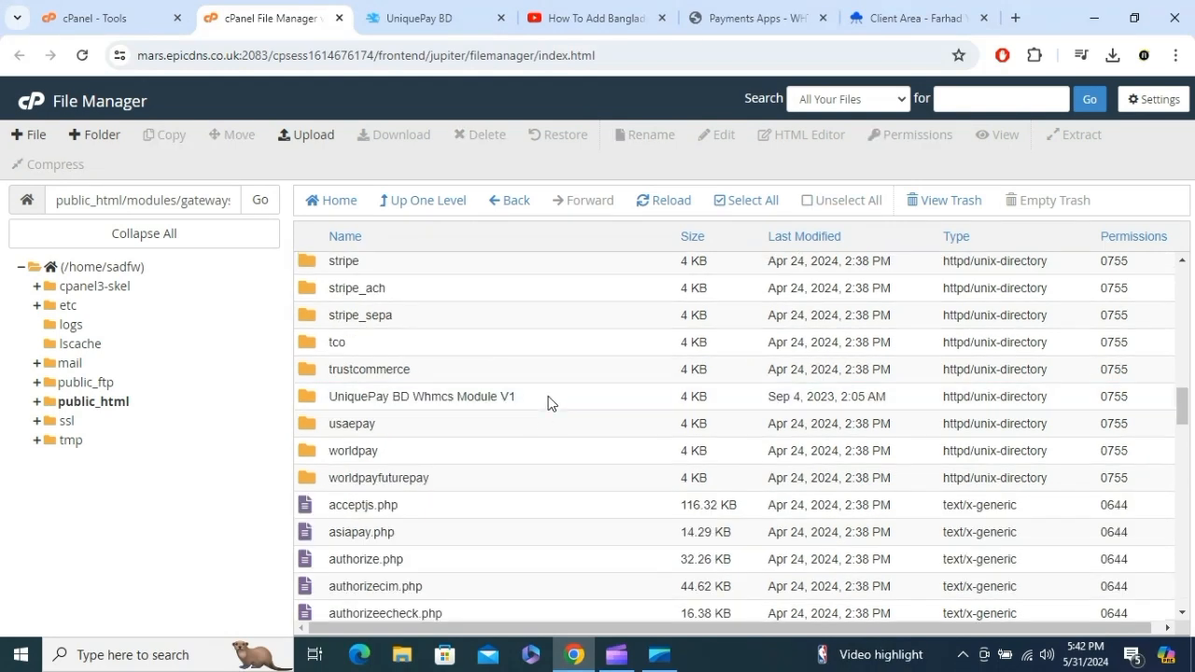
double_click(548, 403)
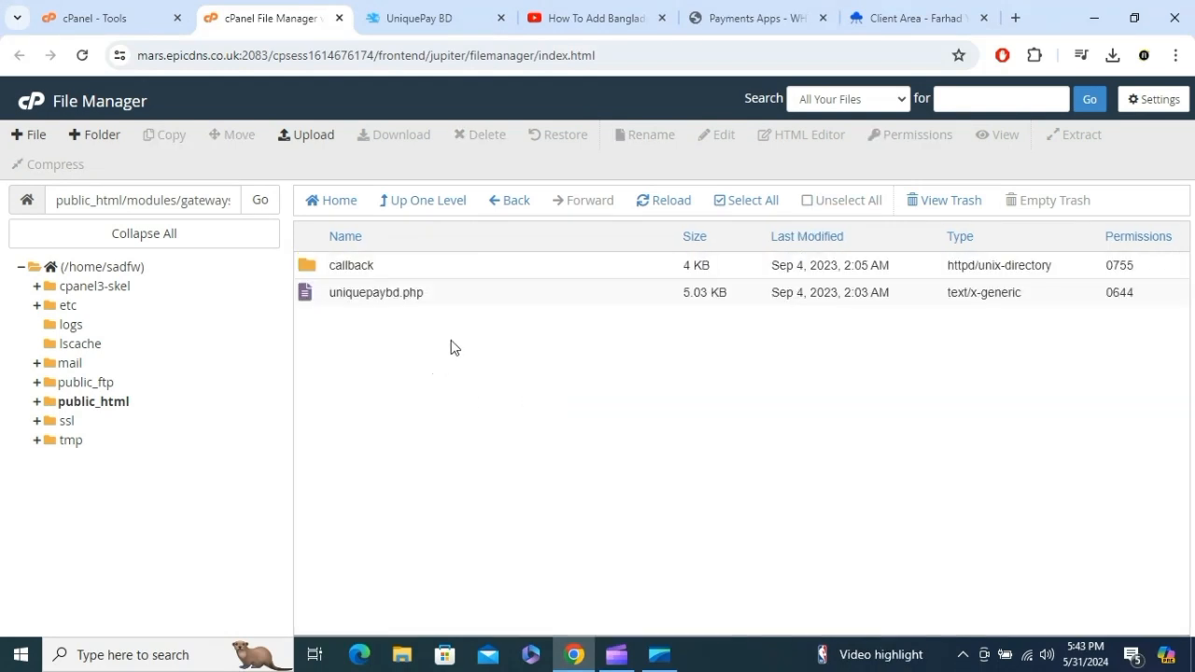
- Move uniquepaybd.php to /public_html/modules/gateways/ and return to the gateways folder
right_click(445, 297)
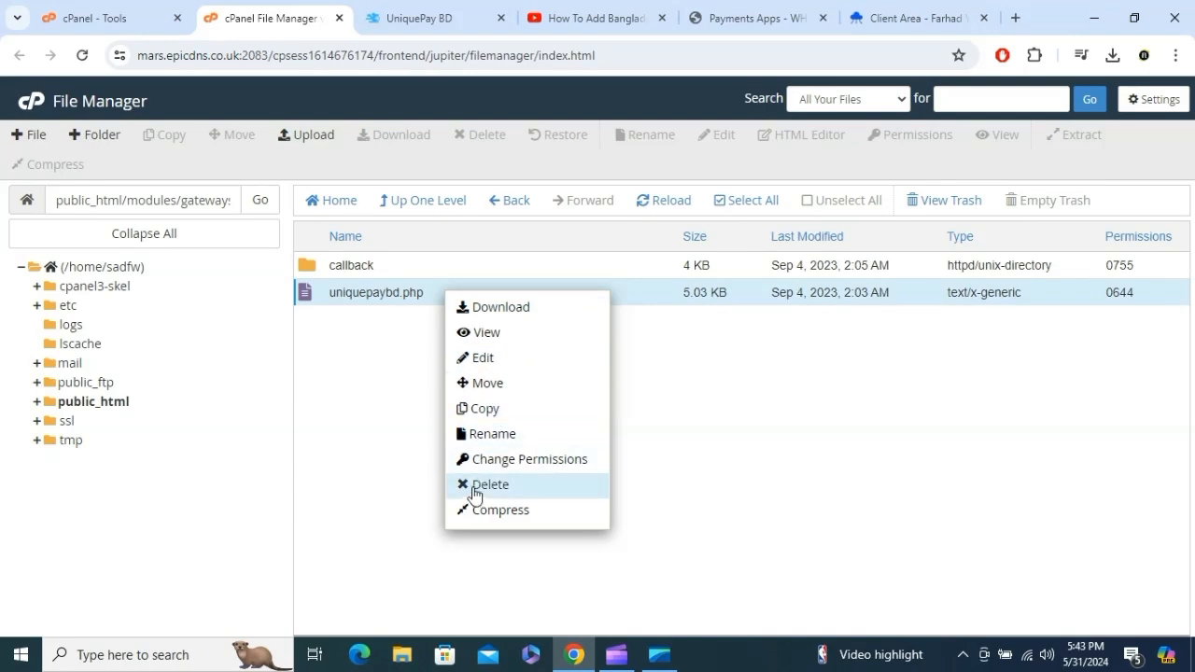
click(487, 382)
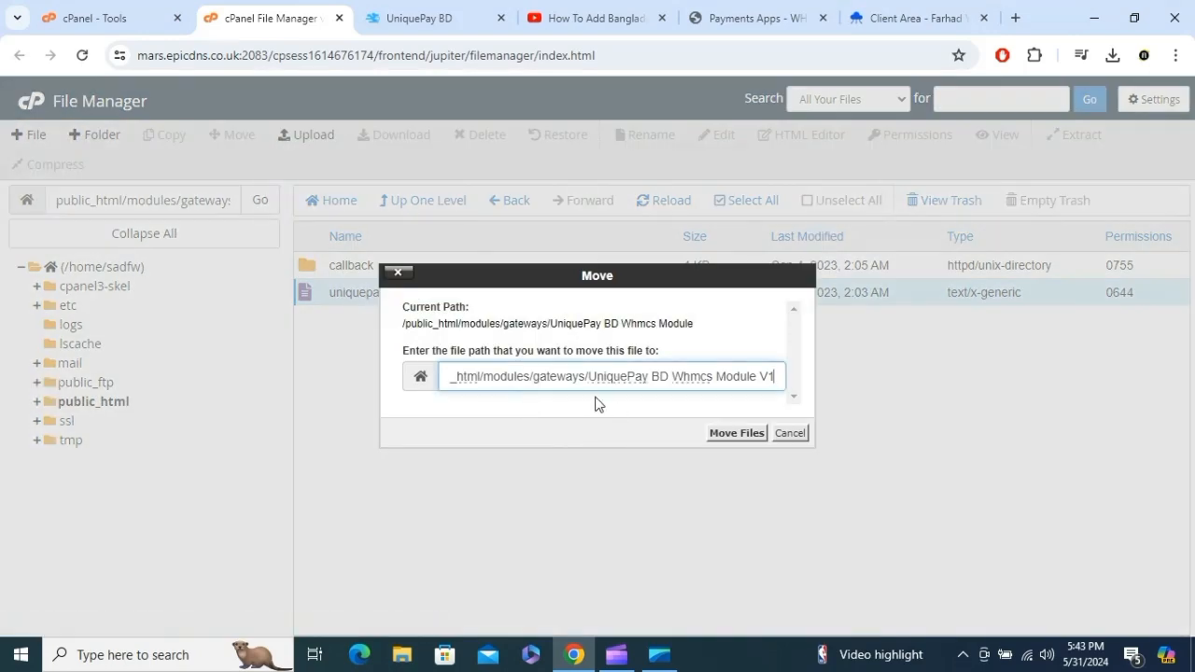
drag(589, 382, 793, 377)
key(BackSpace)
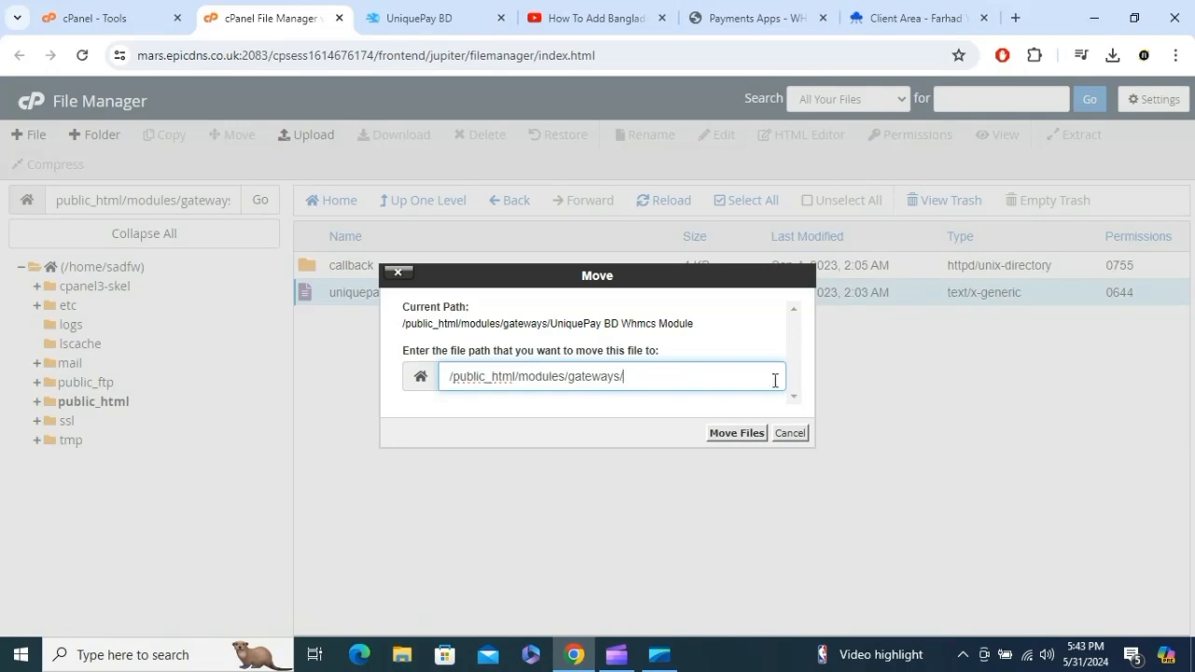
click(758, 435)
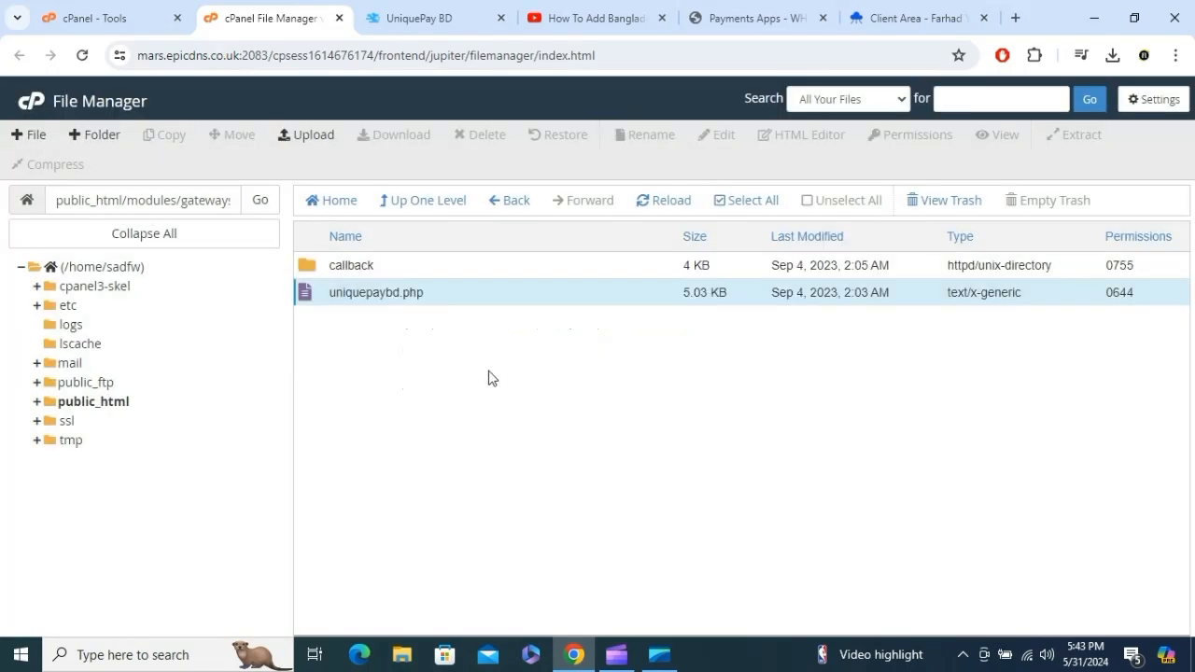
click(420, 219)
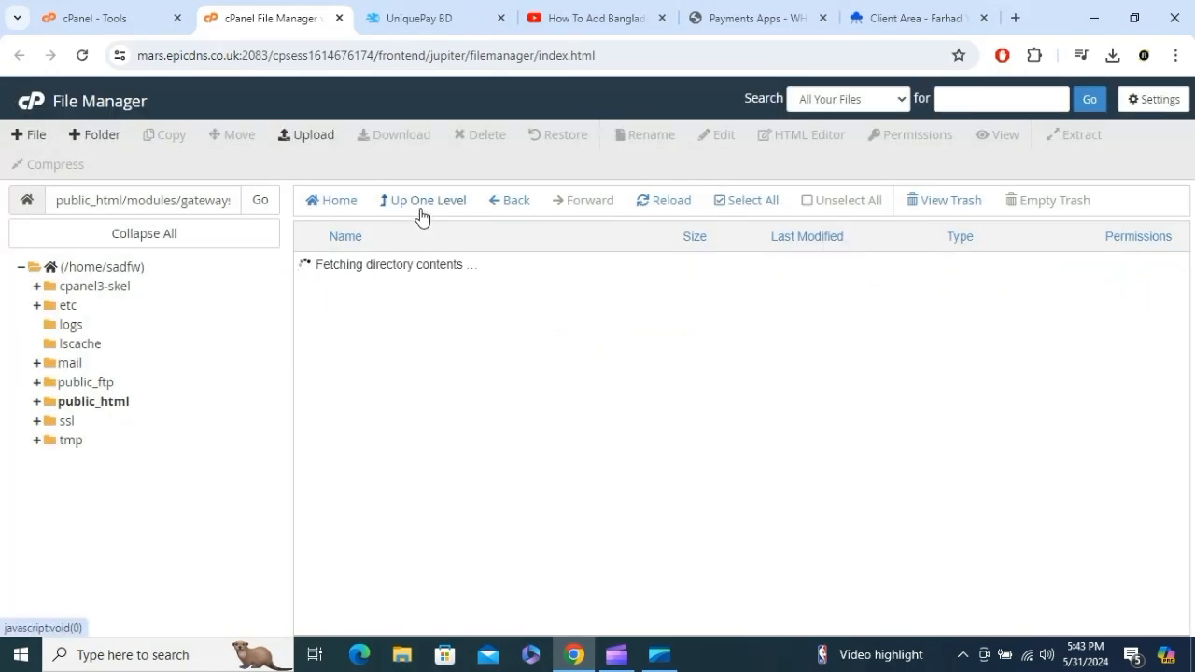
scroll(486, 379, down, 4)
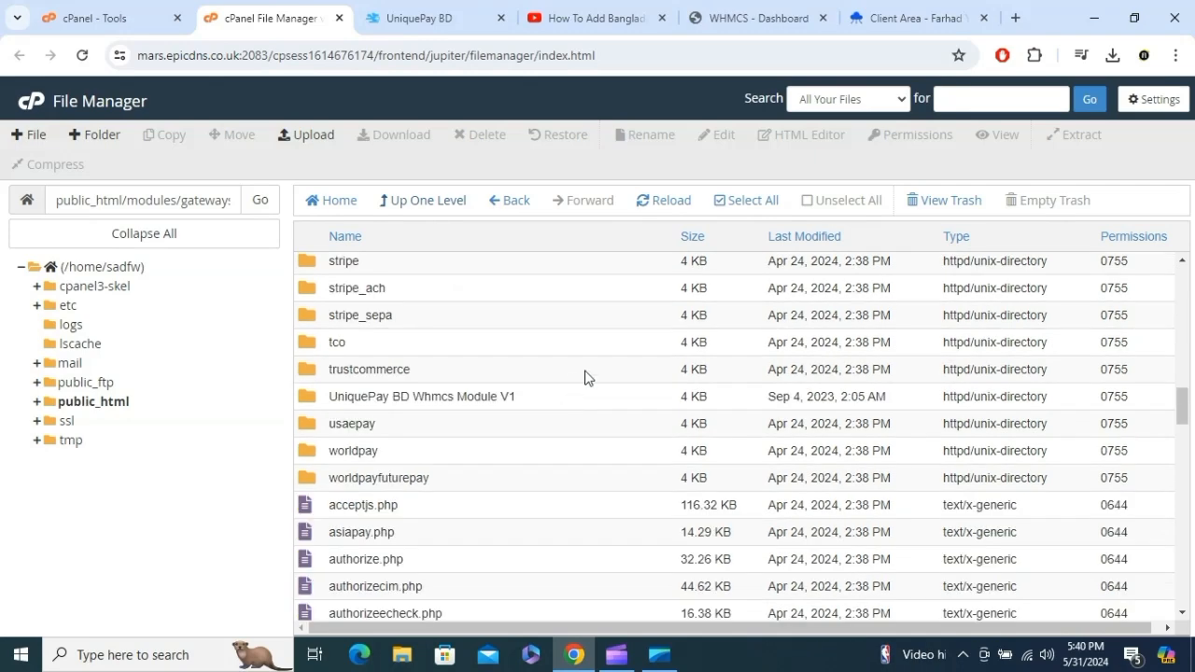
- Switch to the WHMCS admin dashboard and open Apps & Integrations from the System Settings
click(764, 7)
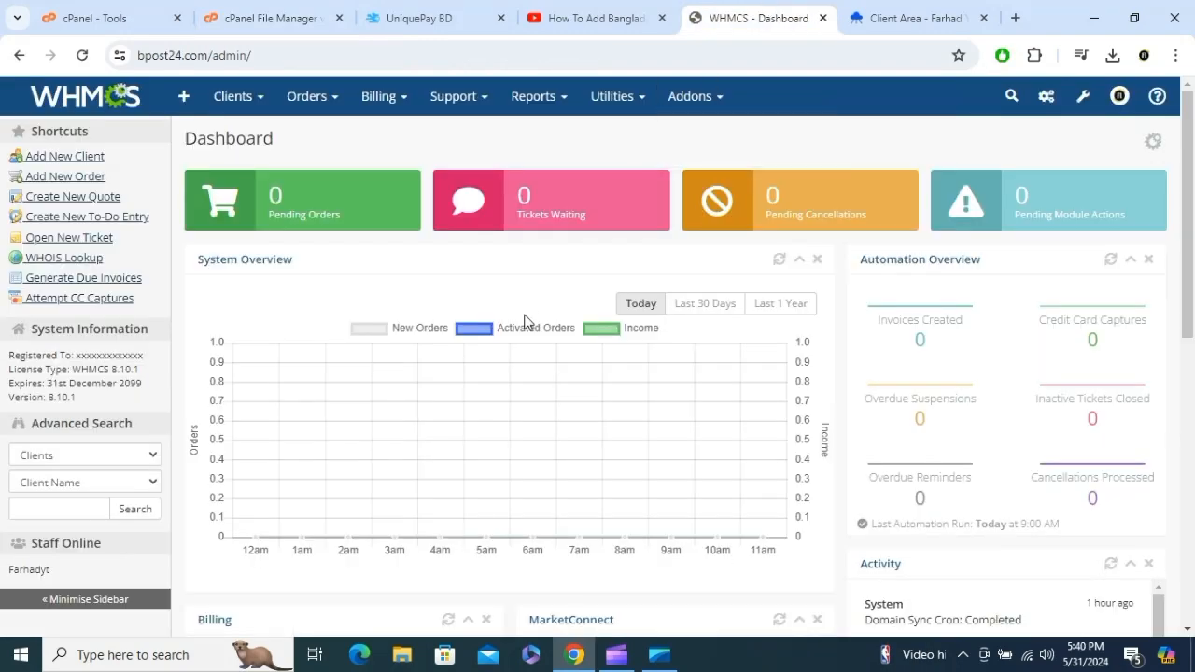
click(1085, 99)
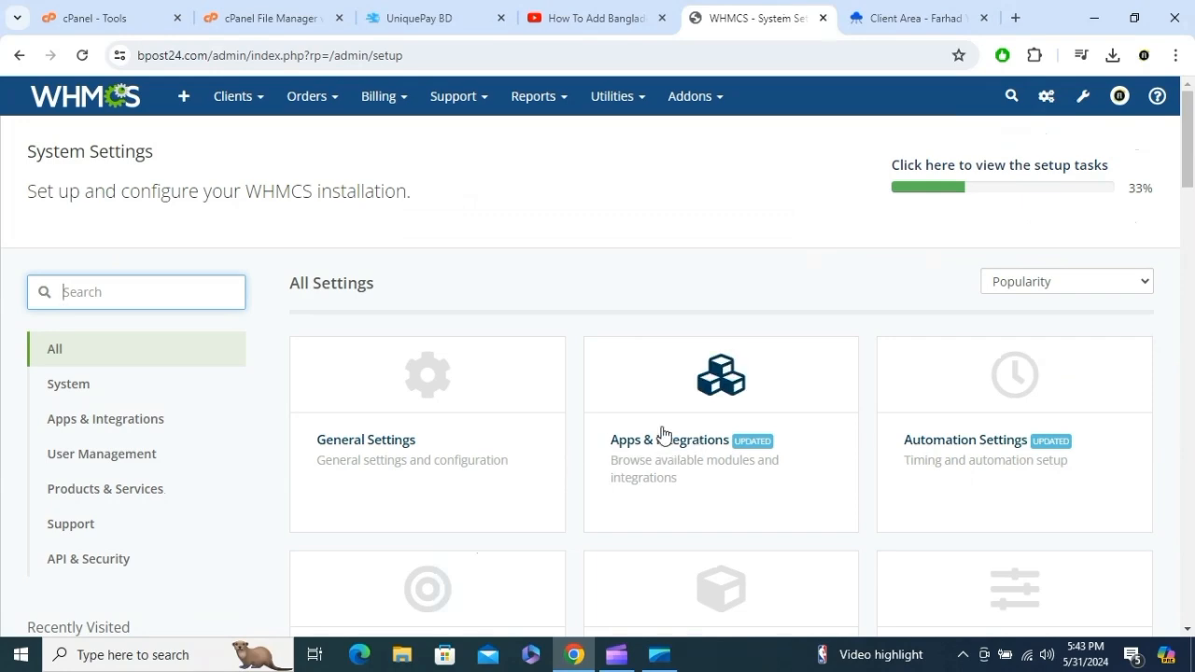
click(727, 403)
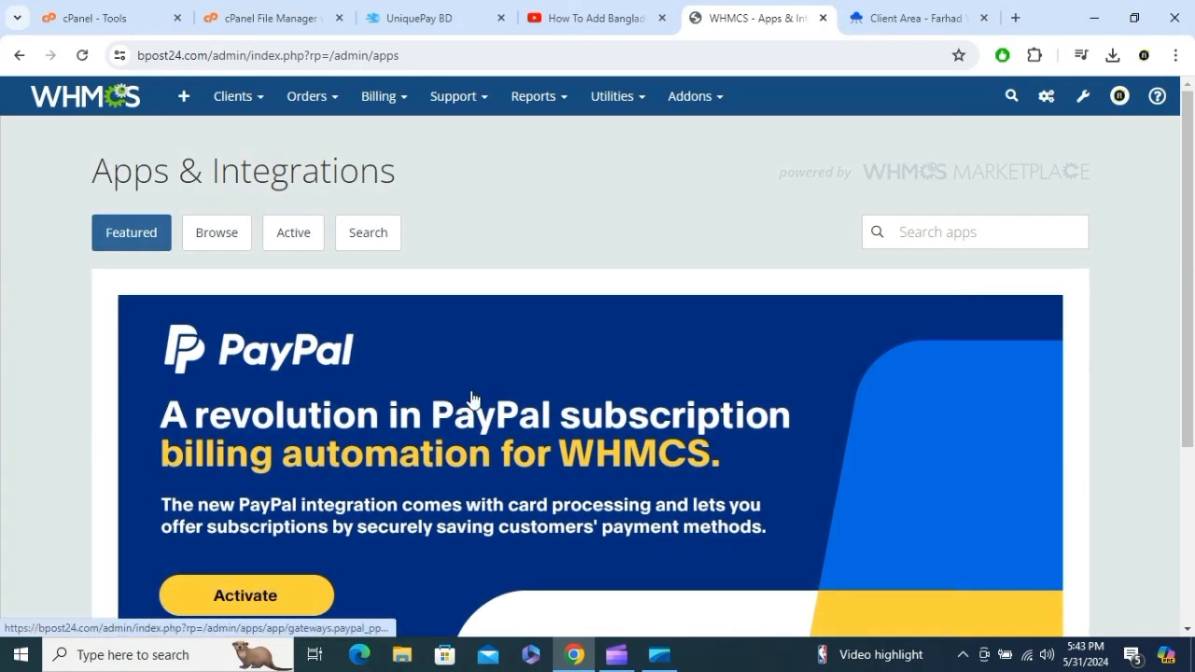
scroll(472, 399, down, 3)
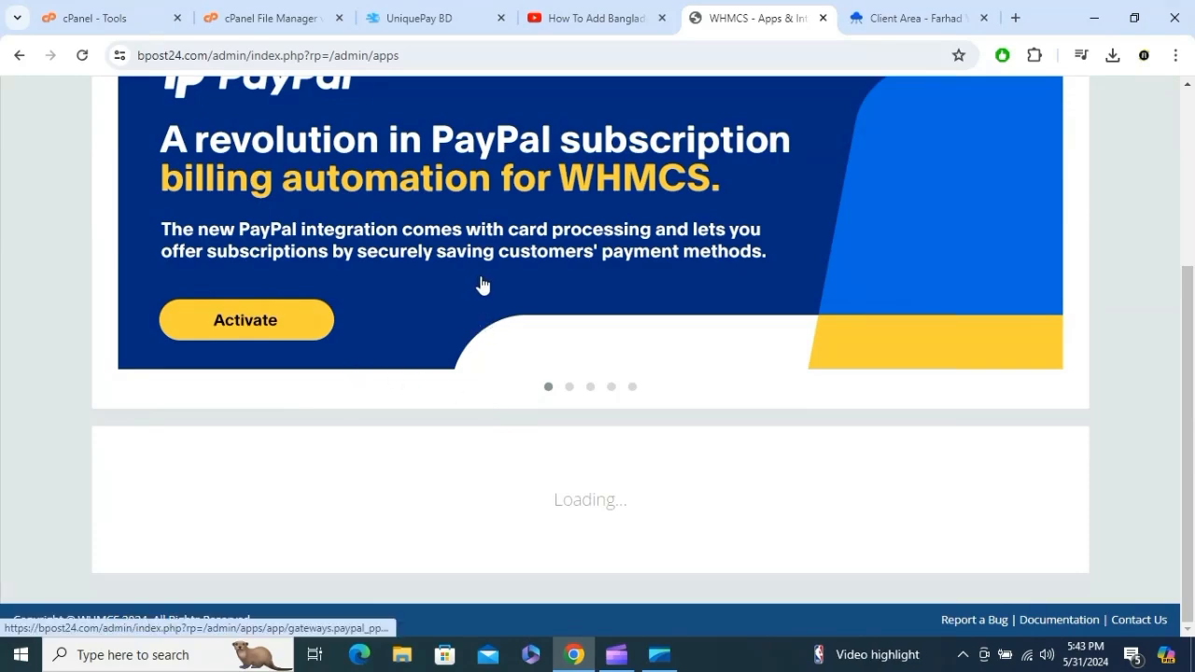
scroll(547, 289, down, 7)
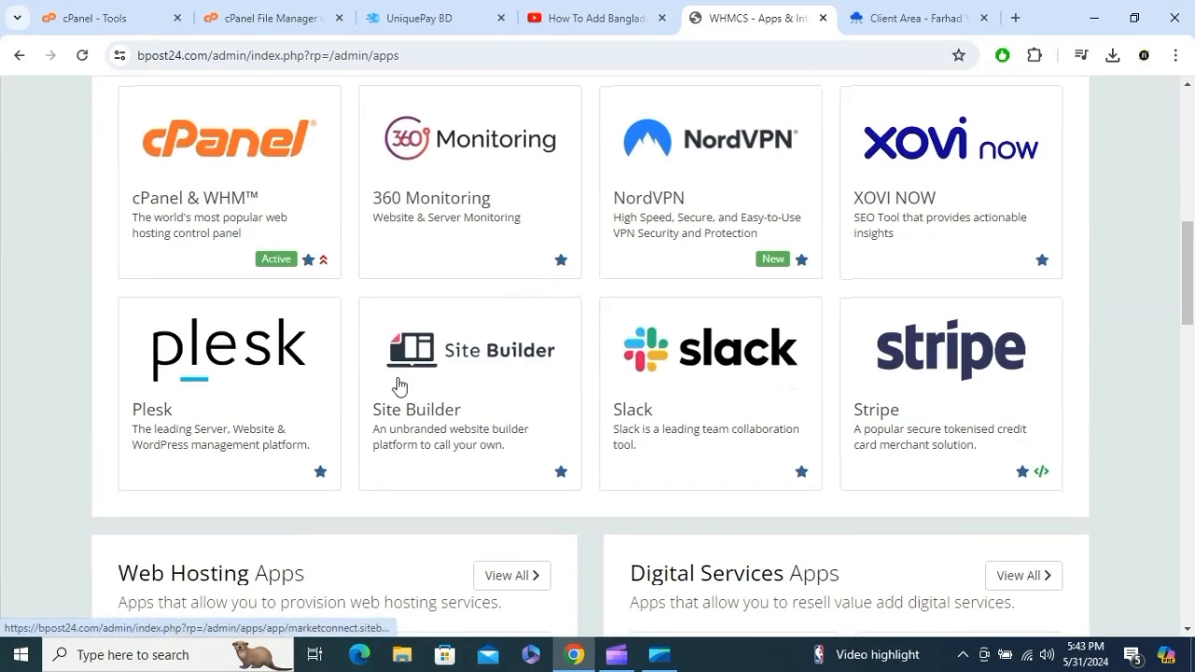
- Open the full list of Payments apps in Apps & Integrations
scroll(380, 386, down, 12)
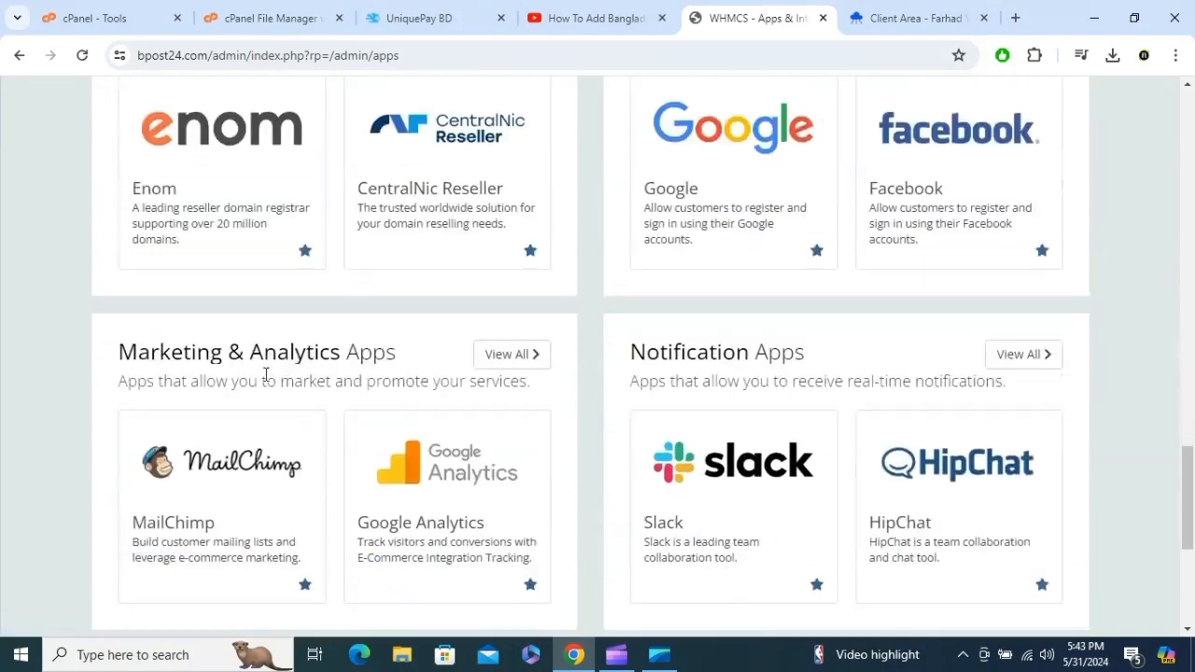
scroll(266, 373, down, 2)
scroll(547, 301, up, 5)
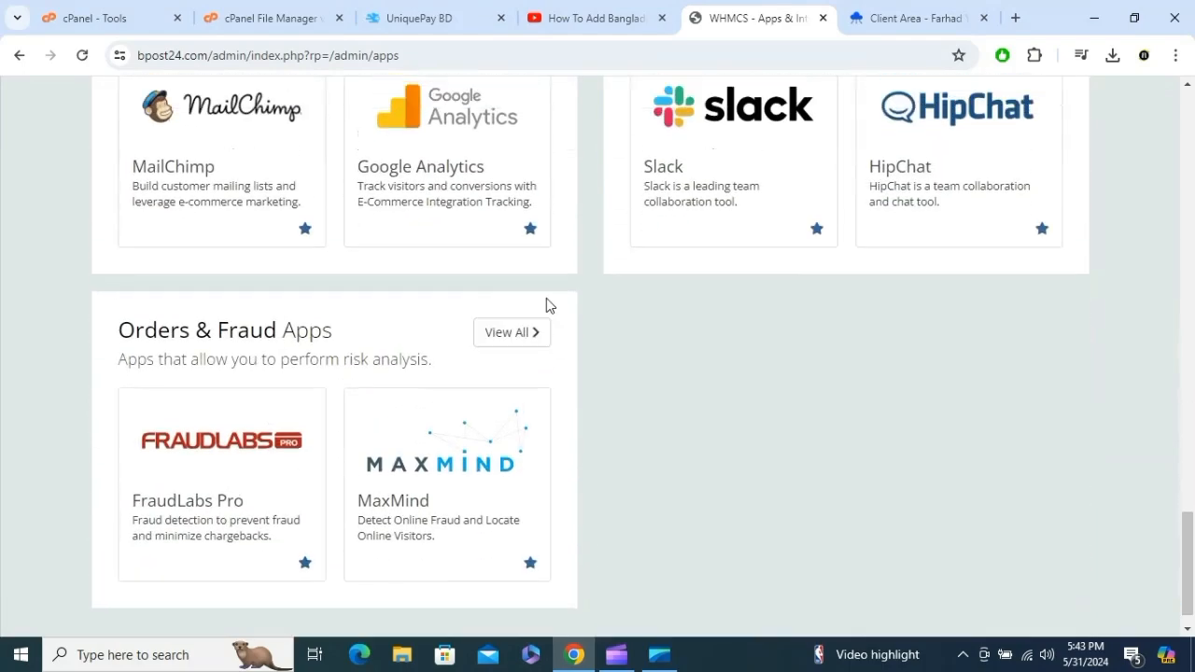
scroll(584, 305, up, 5)
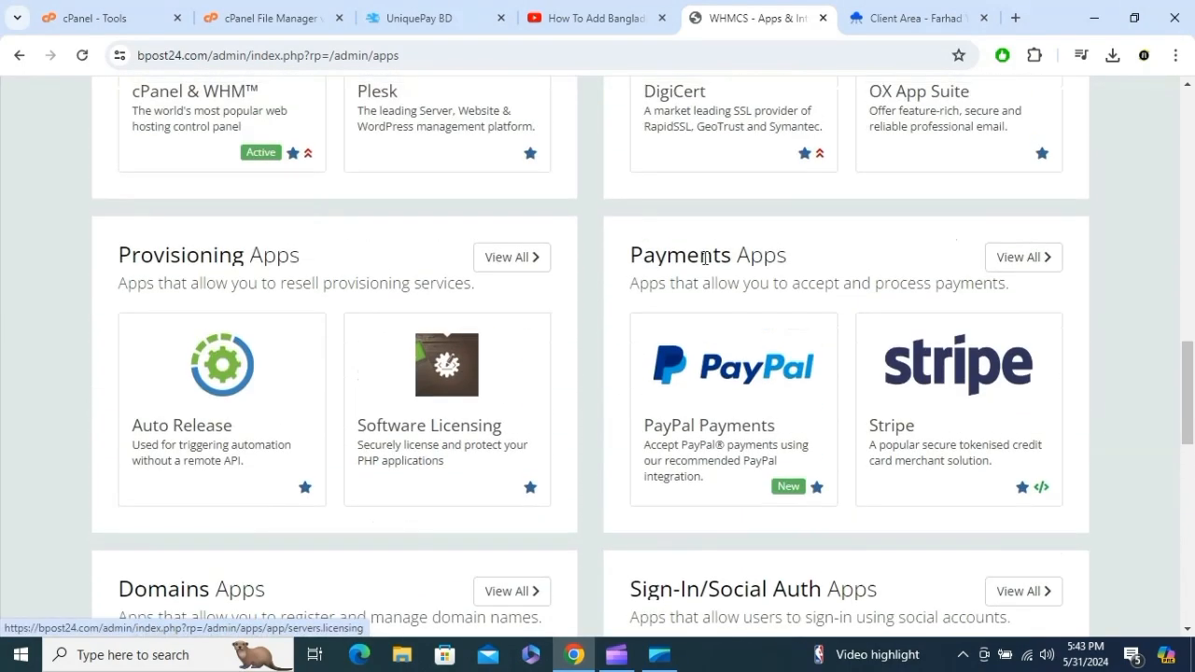
click(1016, 258)
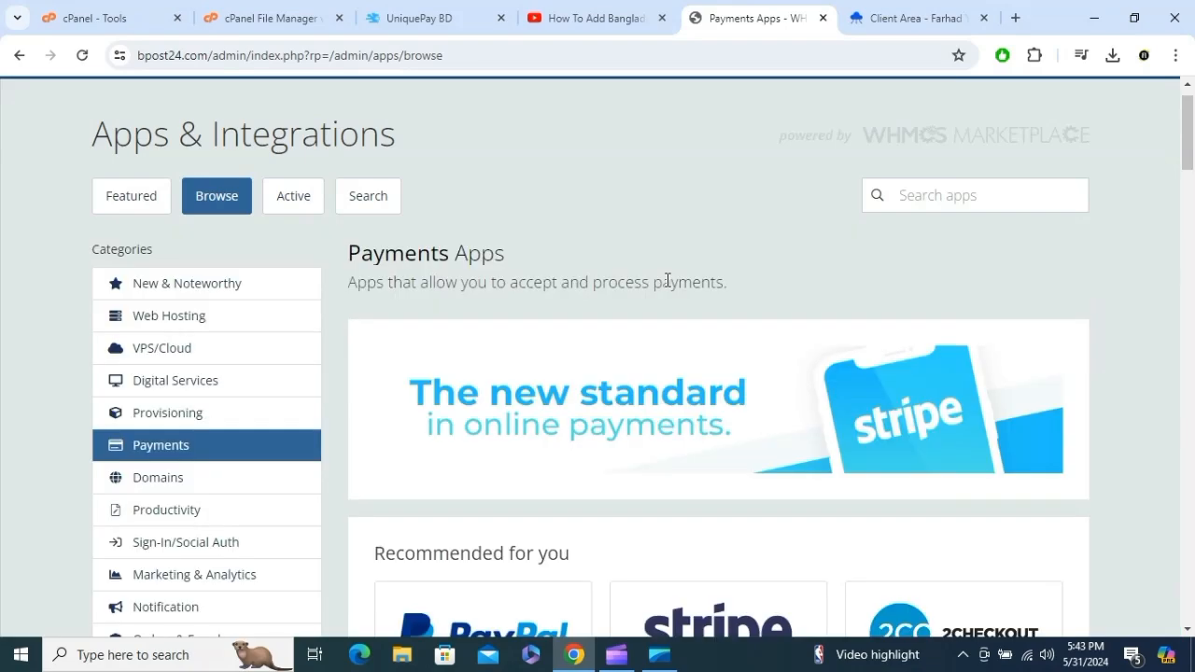
- Find Uniquepaybd among the Payments apps and activate it as a payment gateway
scroll(668, 374, down, 10)
scroll(626, 283, down, 10)
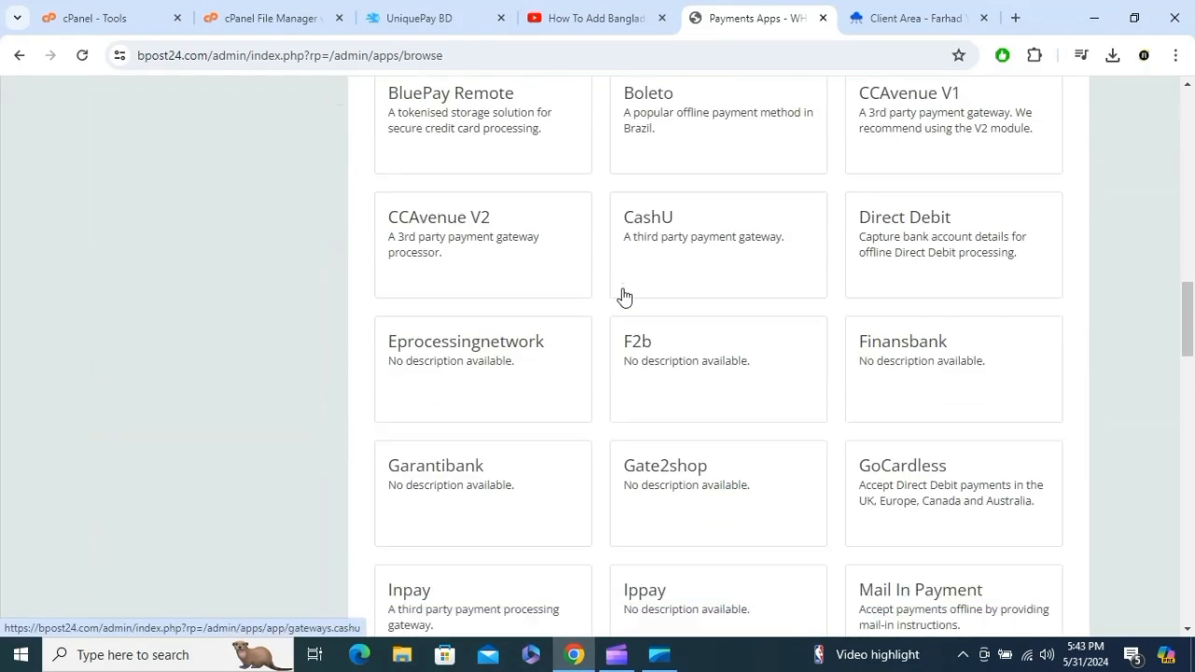
scroll(630, 295, down, 1)
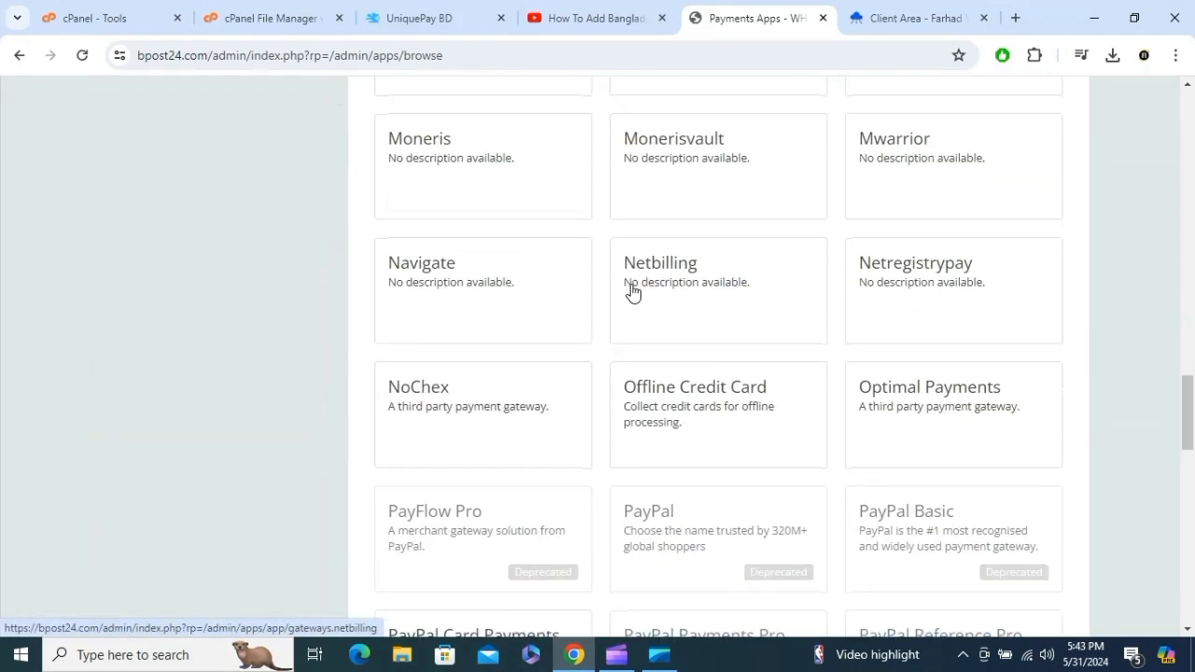
scroll(638, 297, down, 4)
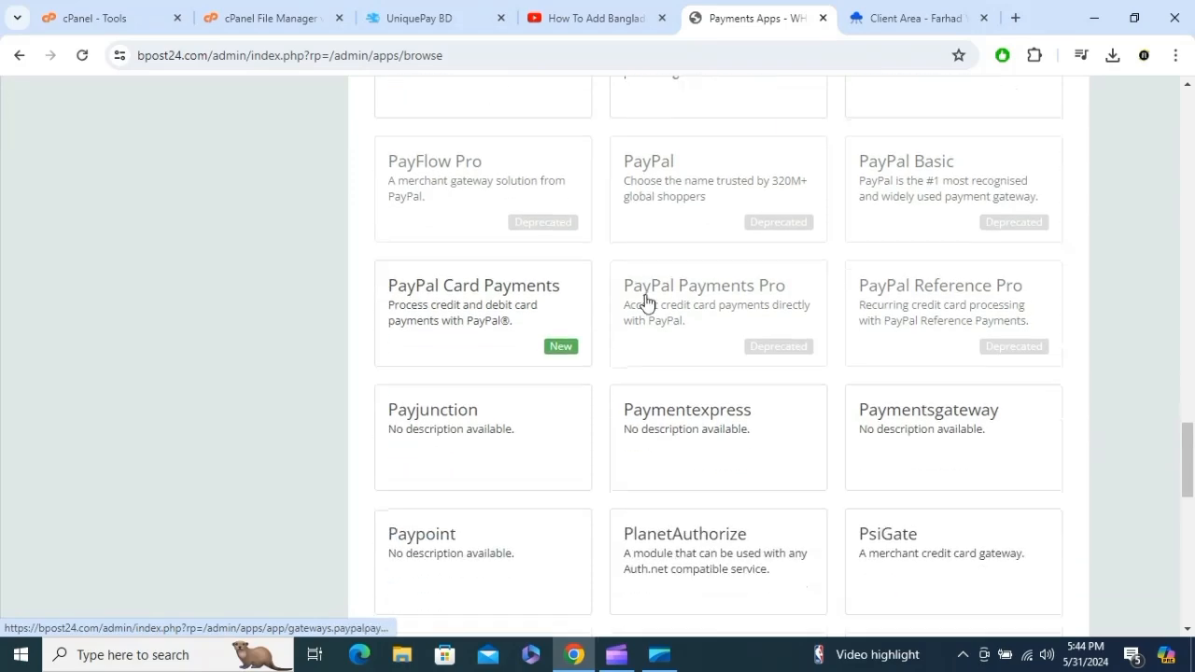
scroll(646, 301, down, 4)
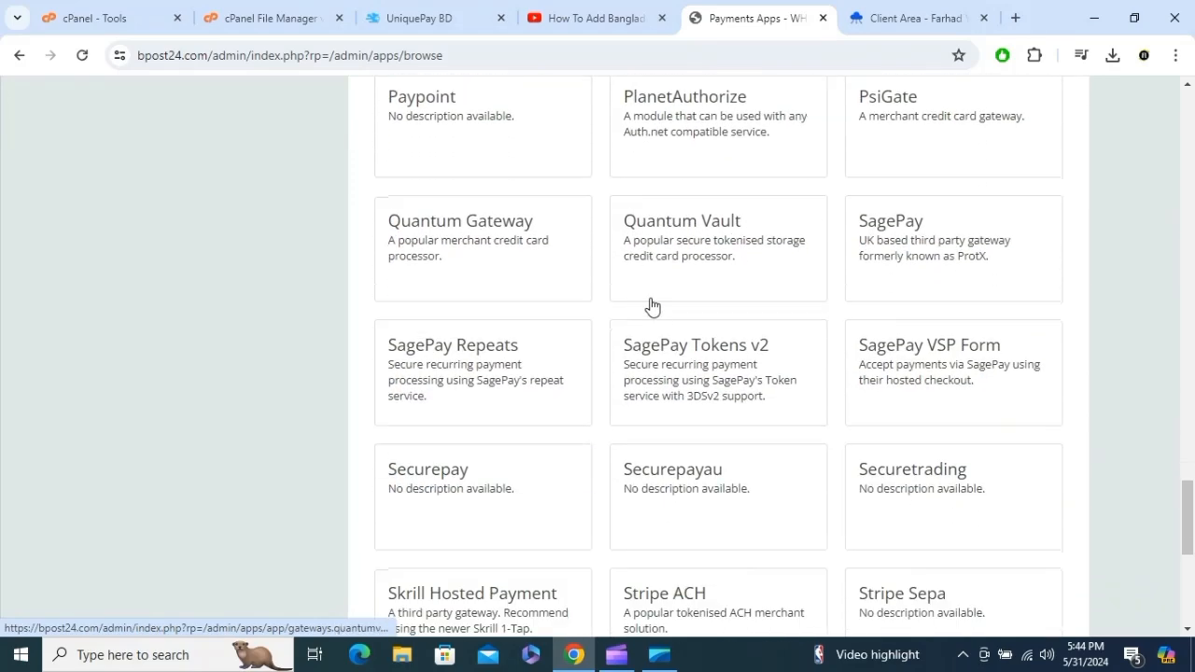
scroll(674, 336, down, 3)
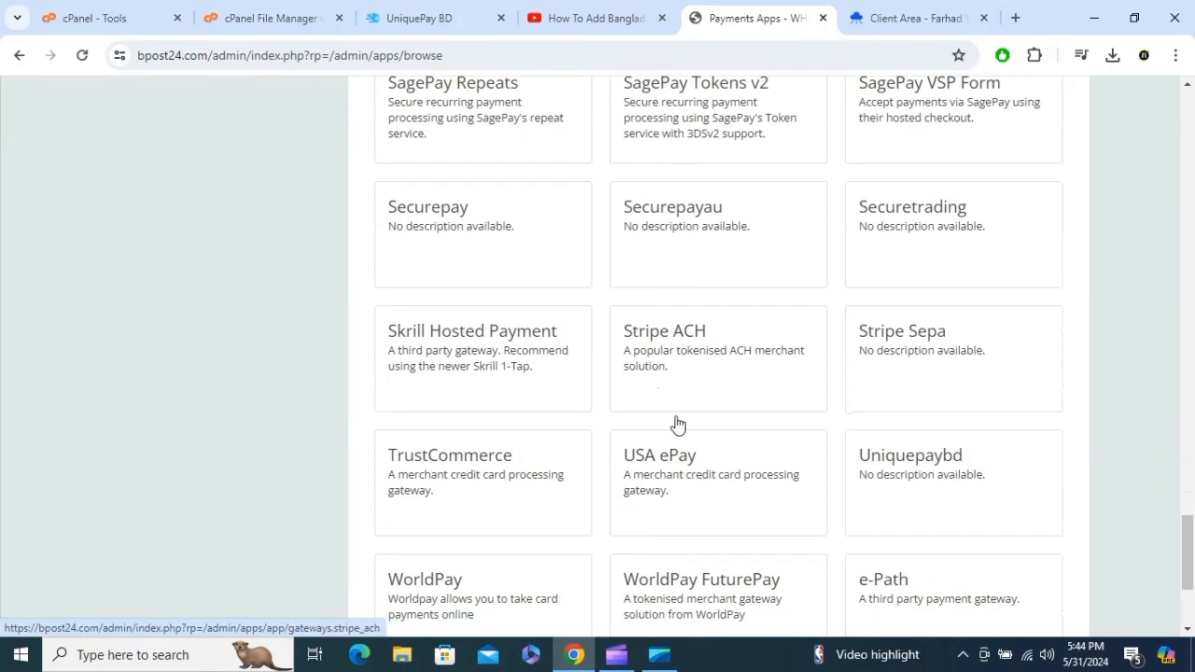
click(913, 475)
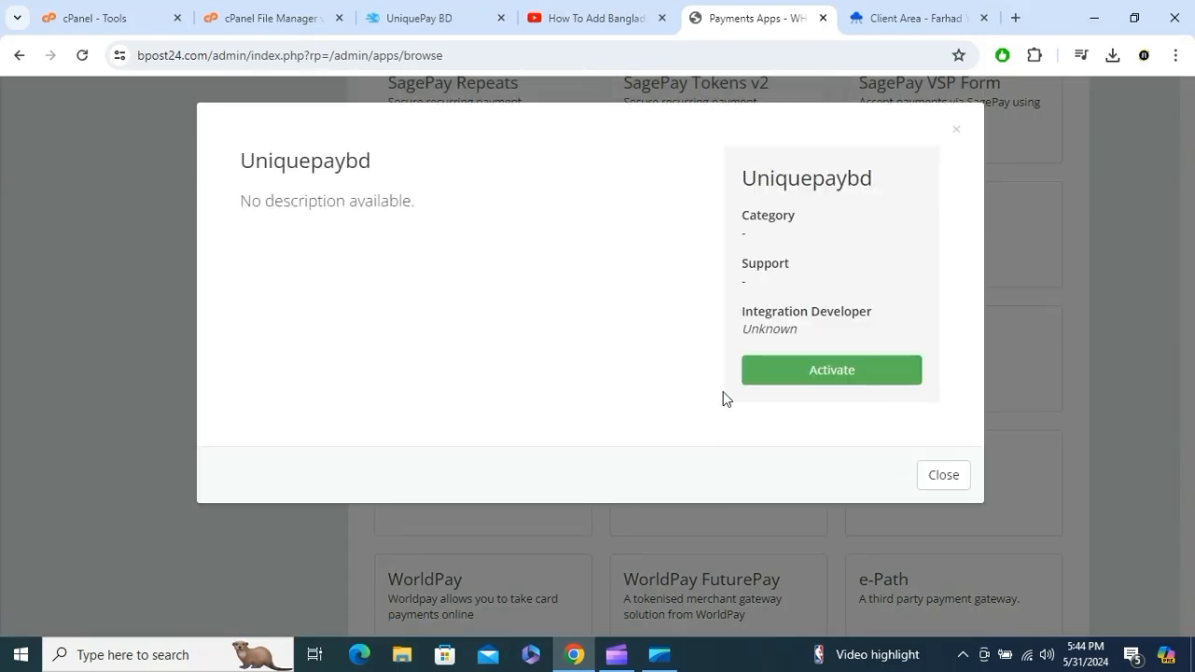
click(842, 371)
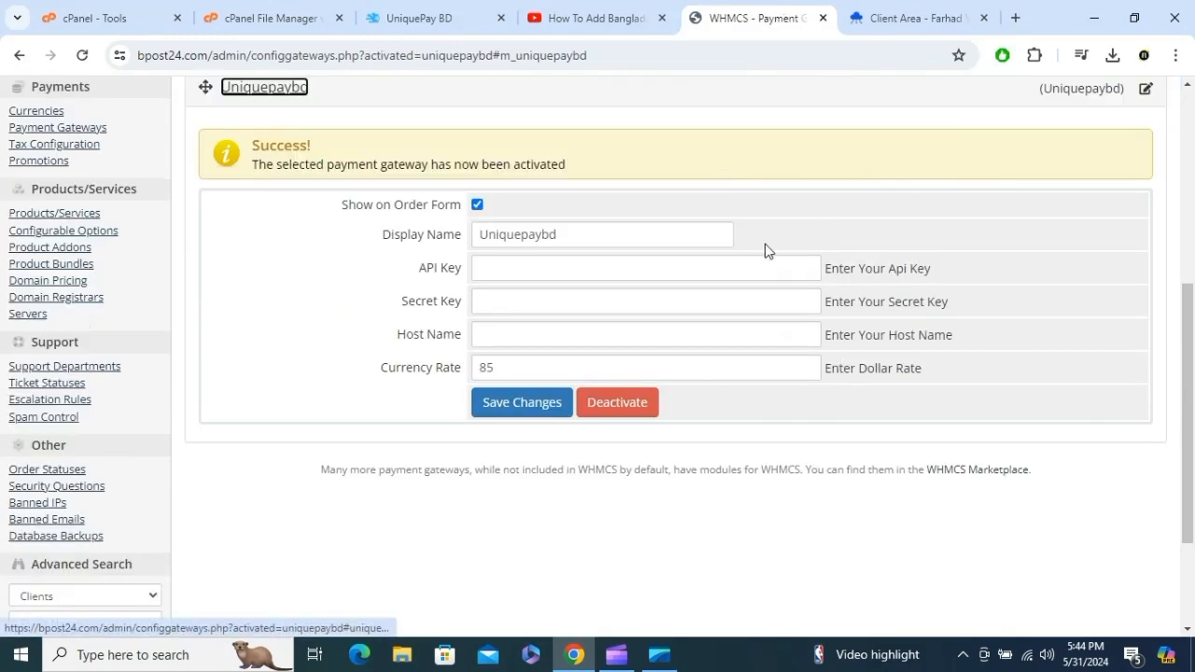
click(501, 274)
click(516, 300)
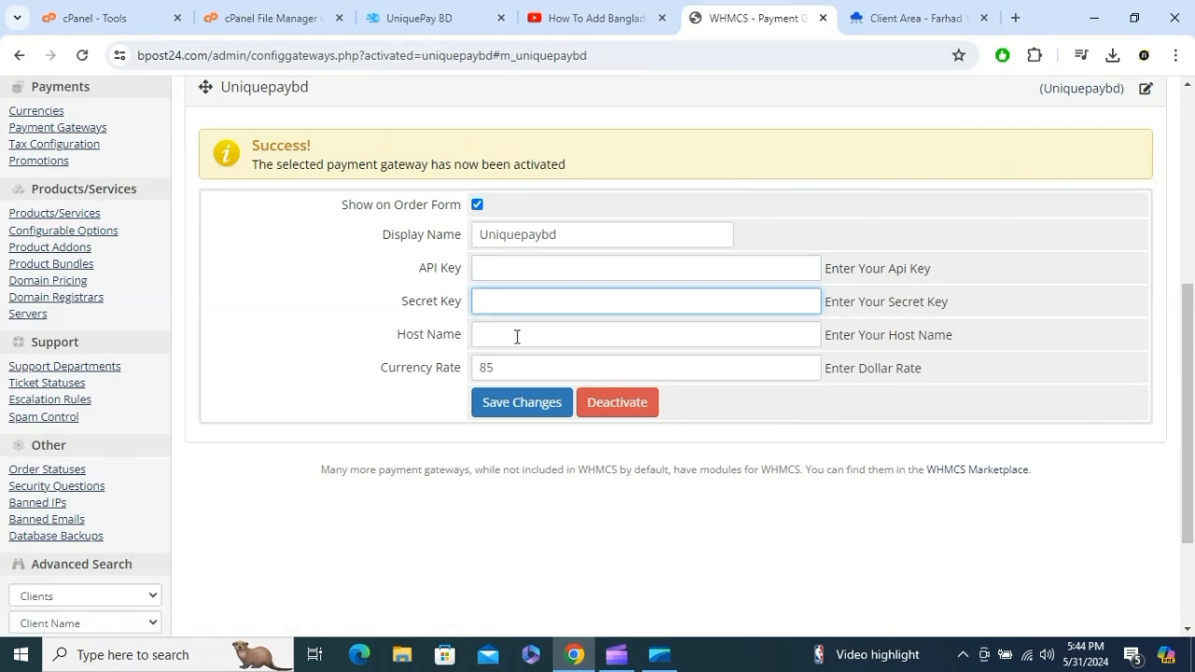
click(516, 337)
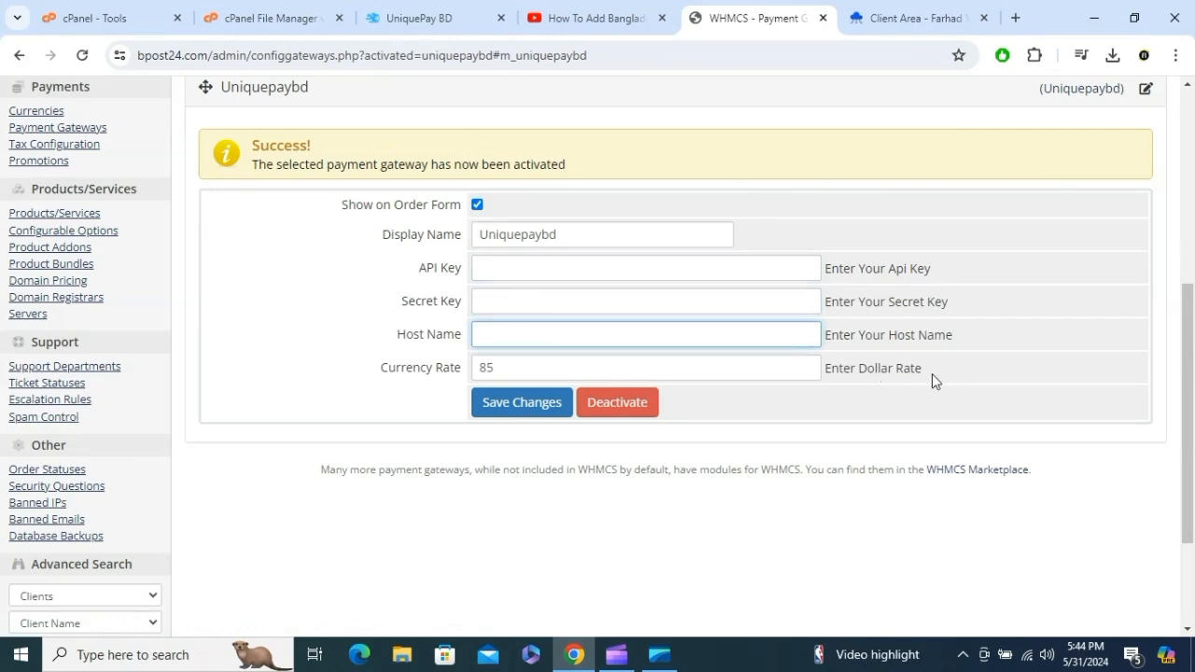
drag(498, 370, 417, 373)
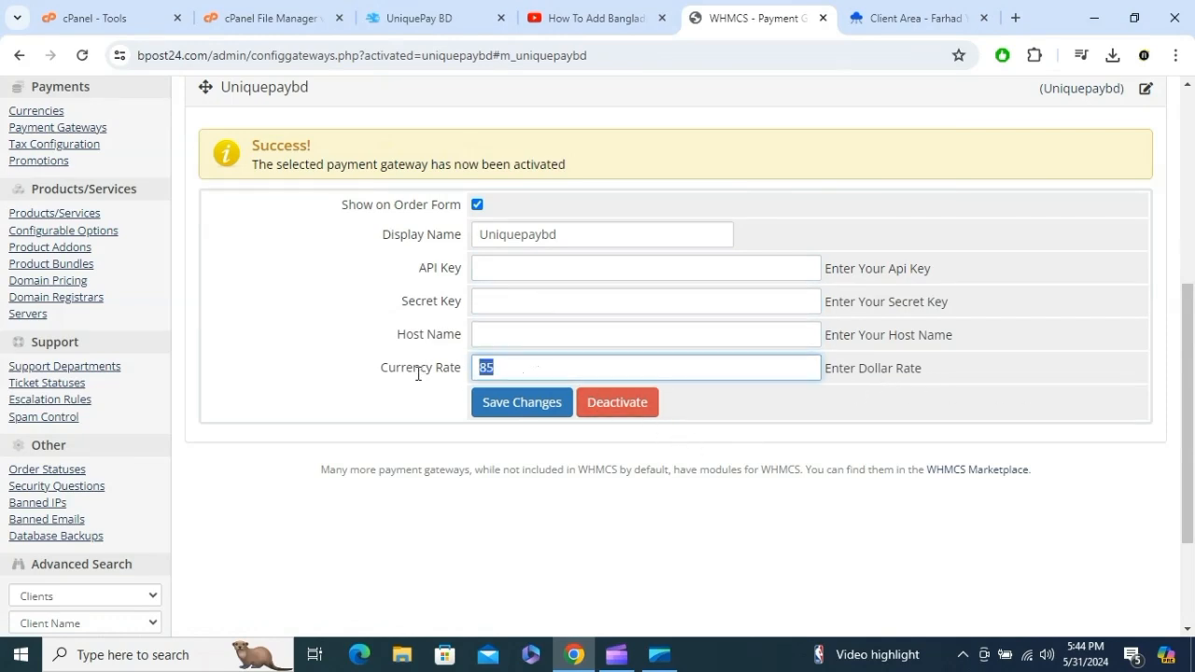
click(362, 373)
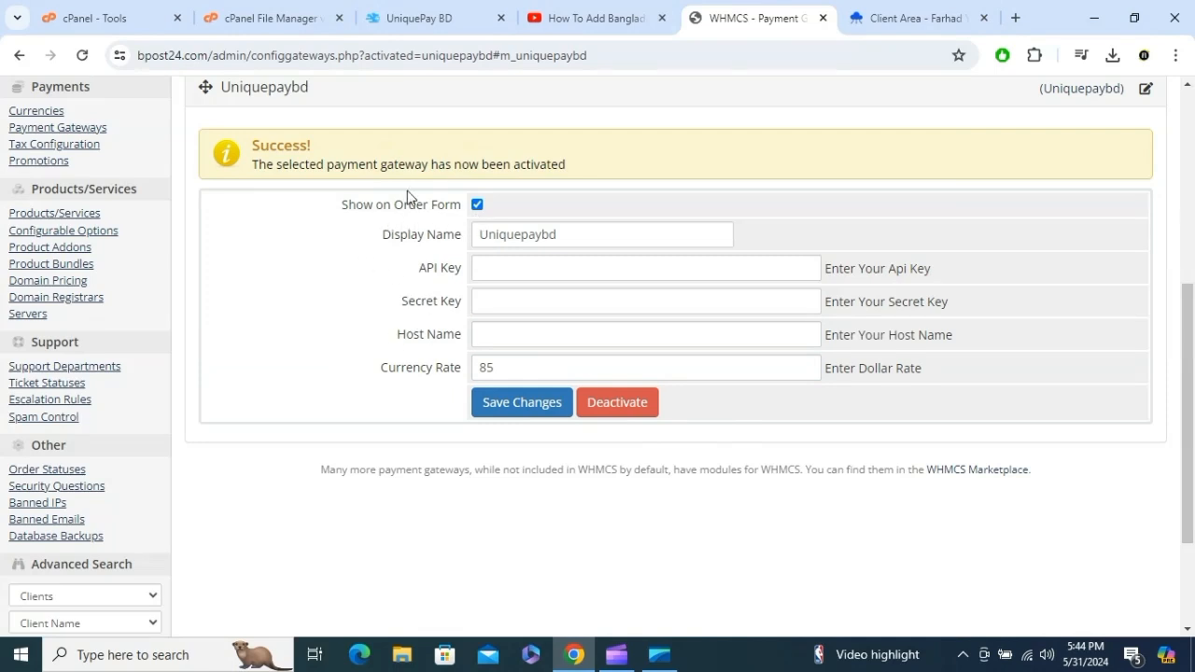
- Switch to the UniquePay BD site, open the API credentials in its settings and dismiss the notification
click(441, 13)
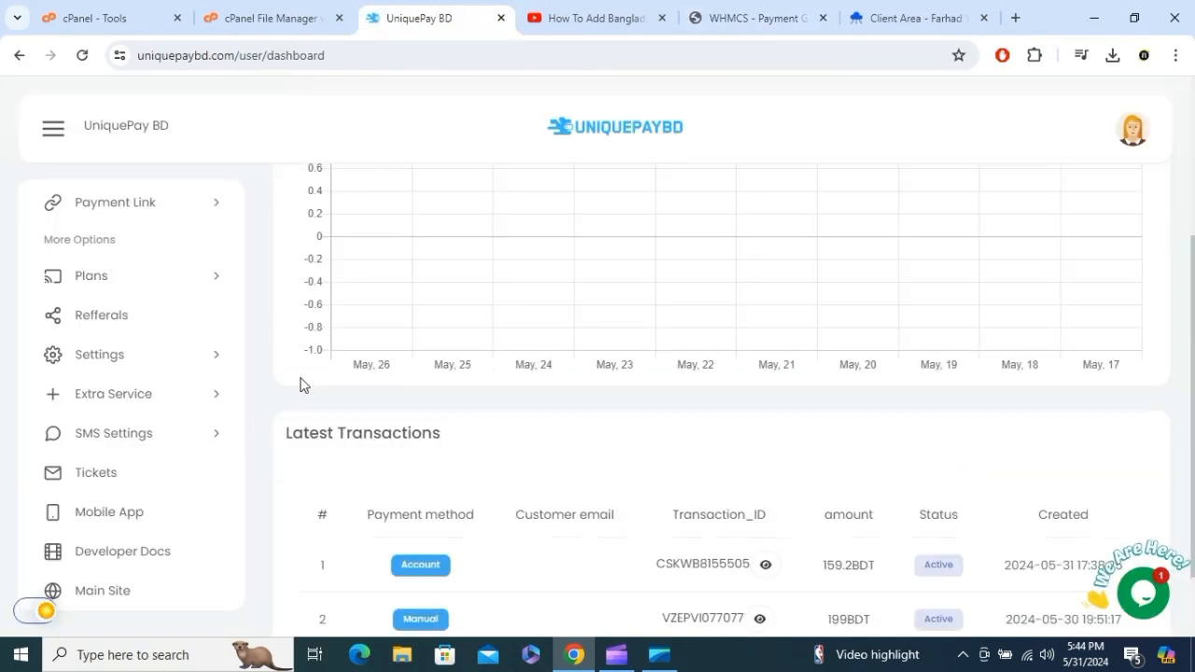
click(131, 366)
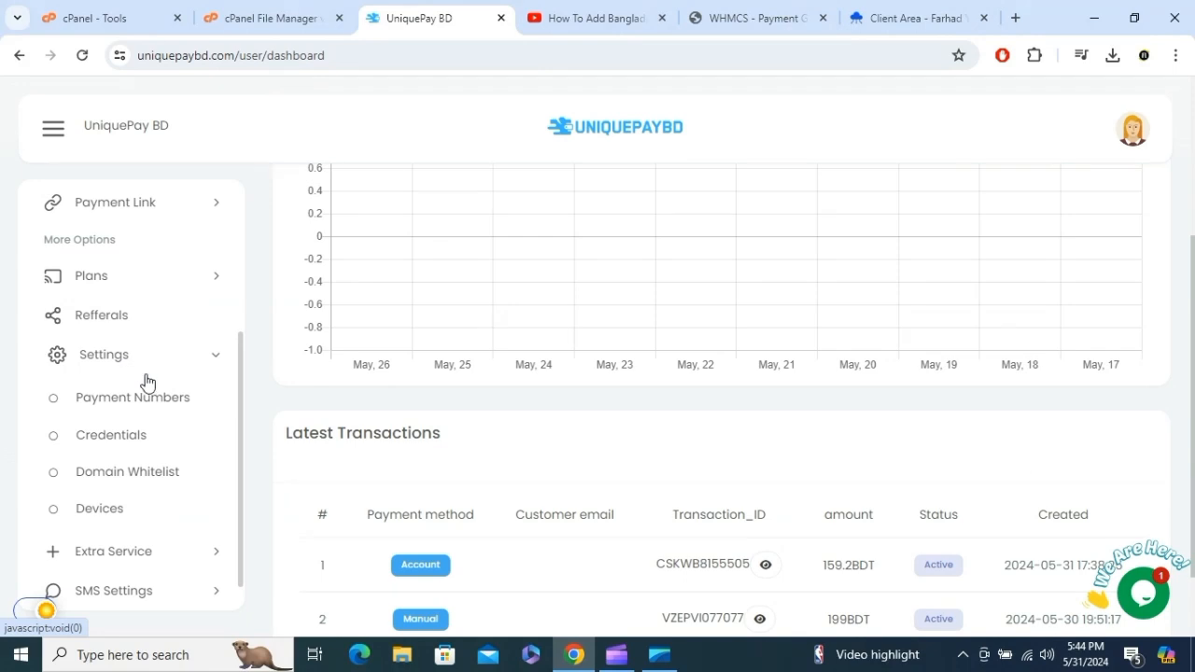
click(130, 443)
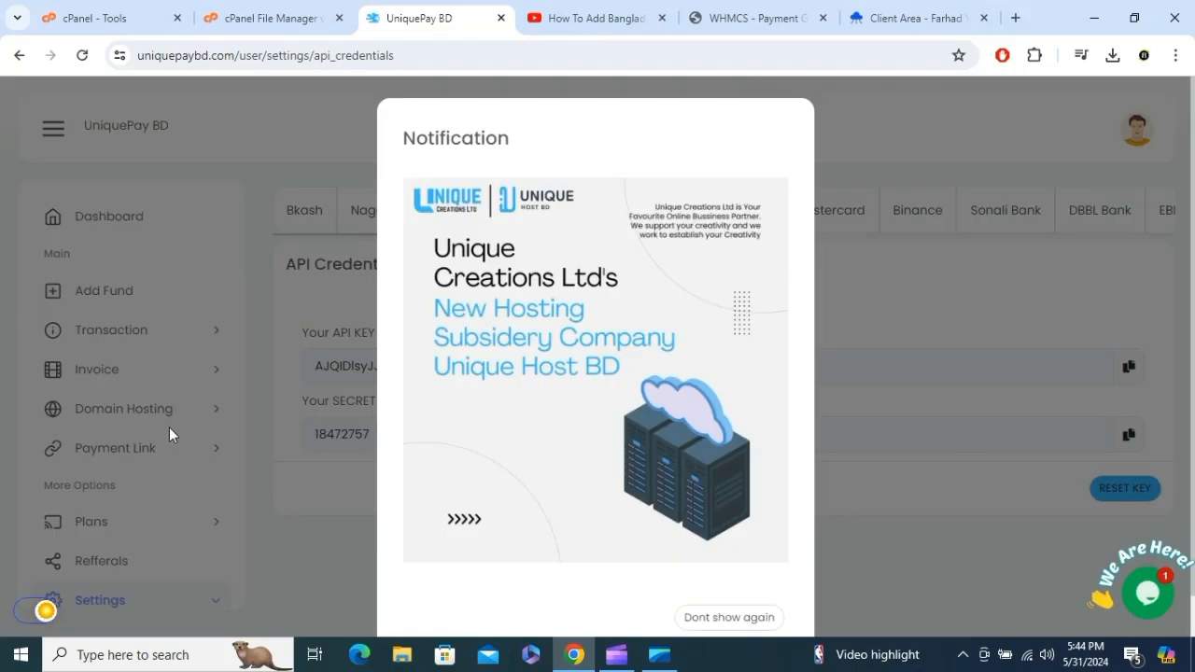
click(717, 573)
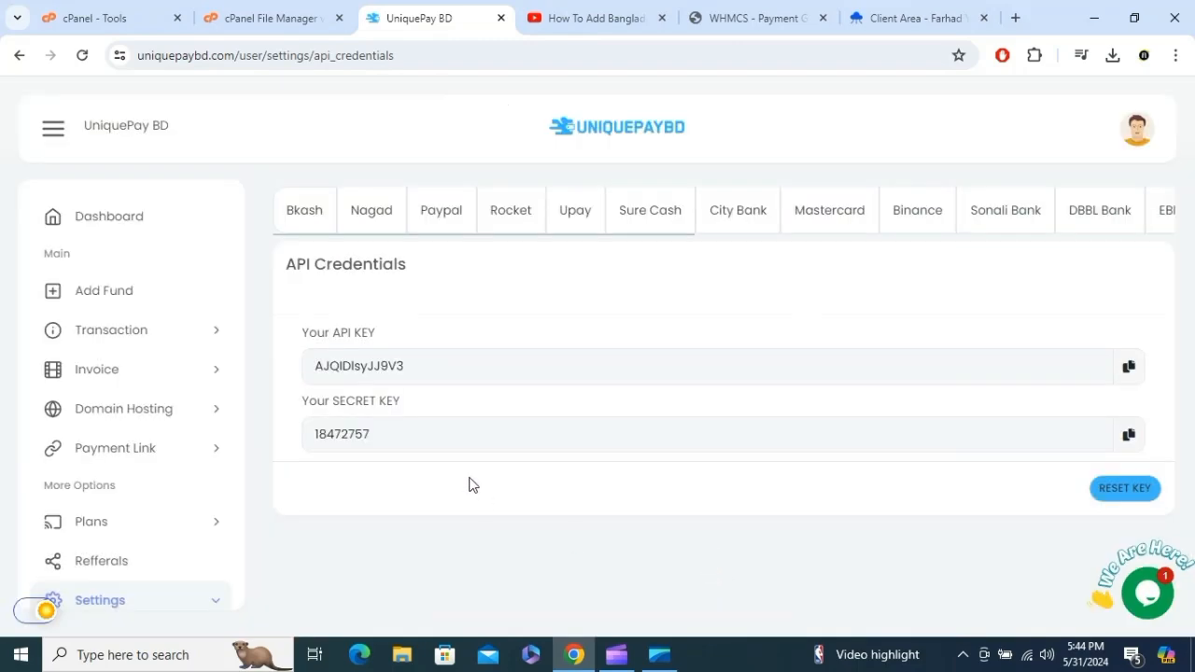
- Copy the API key from UniquePay BD and paste it into the Uniquepaybd gateway's API Key field in WHMCS
drag(309, 342, 380, 340)
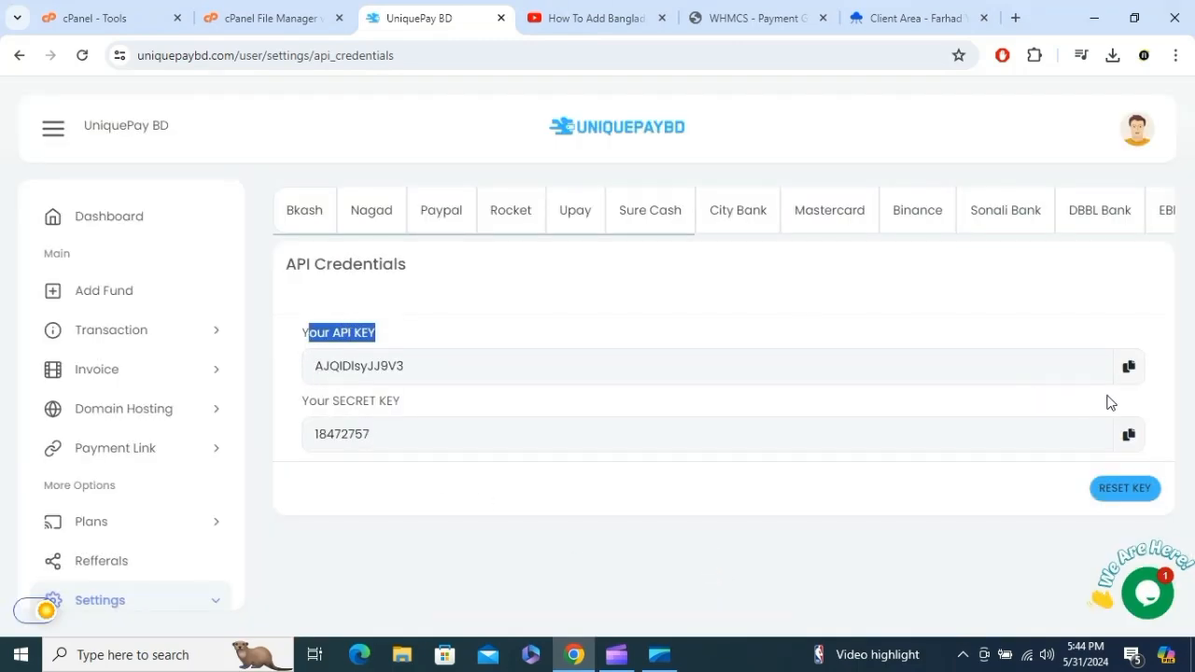
click(1129, 369)
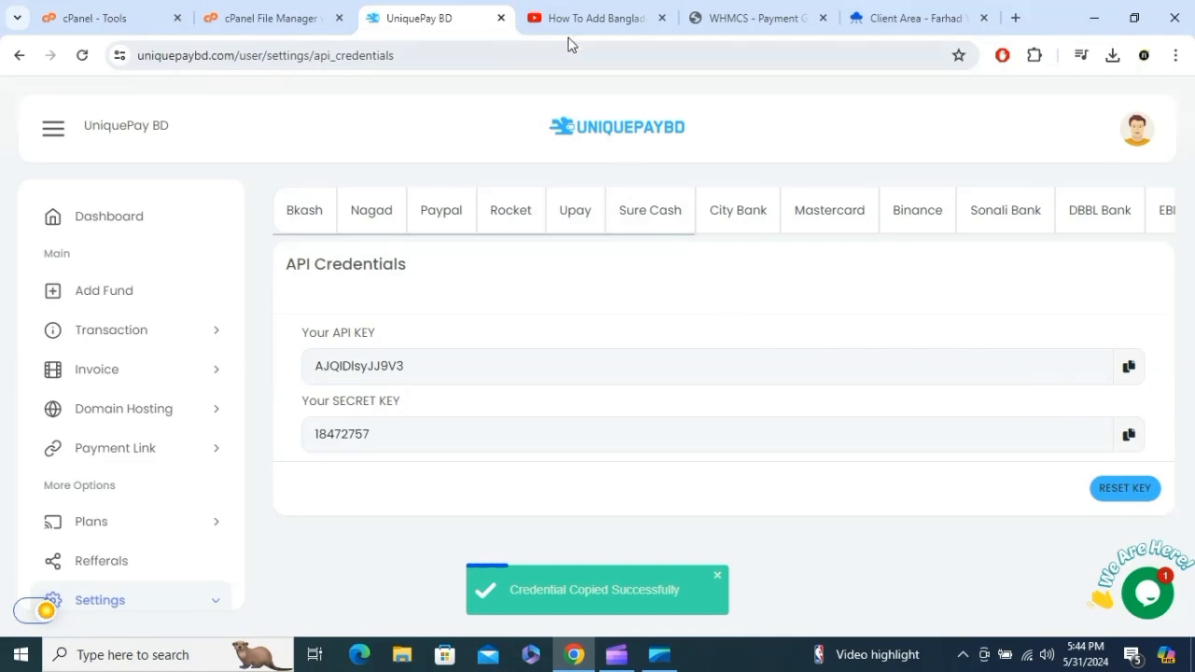
click(904, 14)
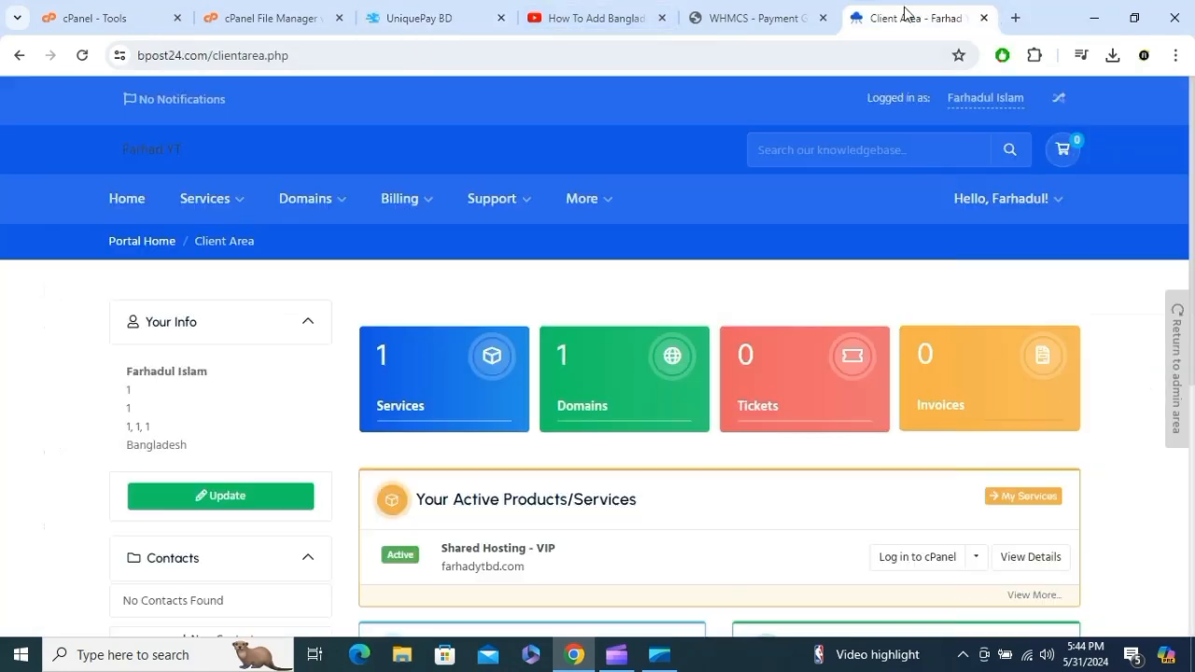
click(814, 23)
right_click(525, 267)
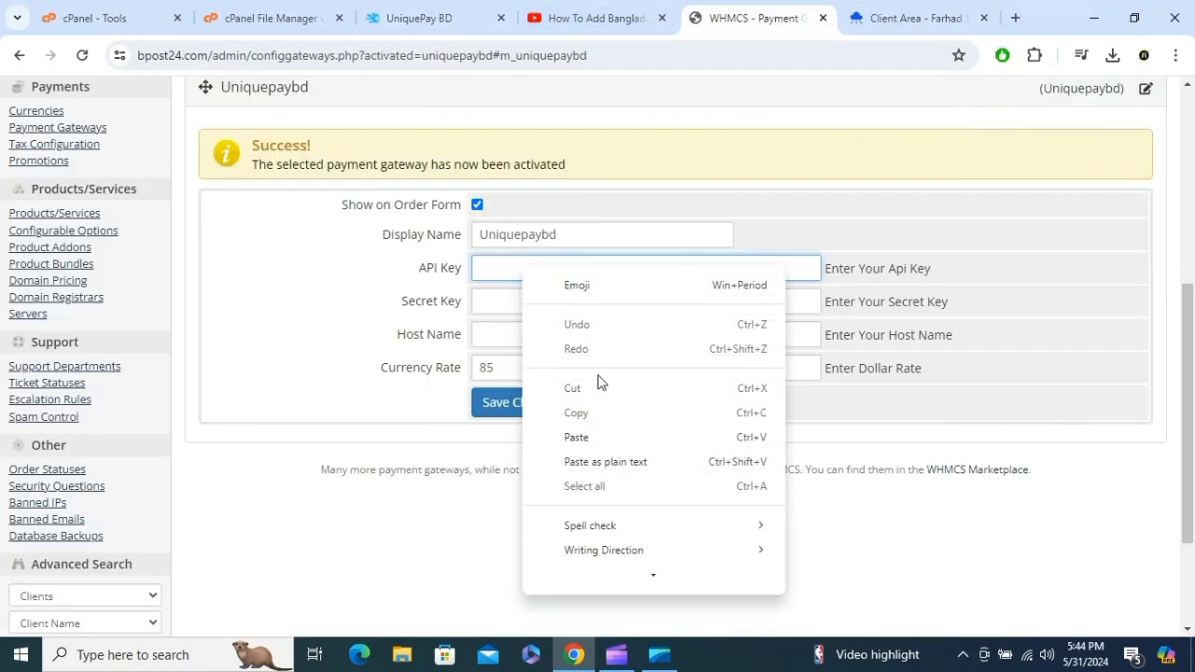
click(597, 435)
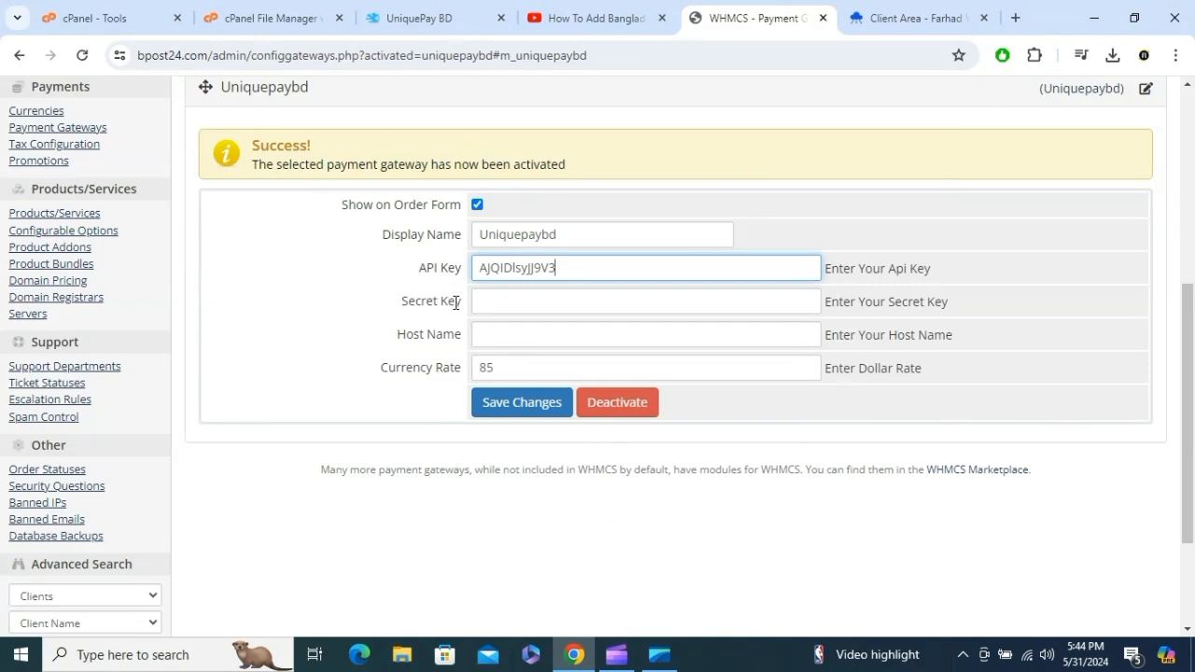
- Copy the secret key from UniquePay BD and paste it into the Uniquepaybd gateway's Secret Key field in WHMCS
click(415, 18)
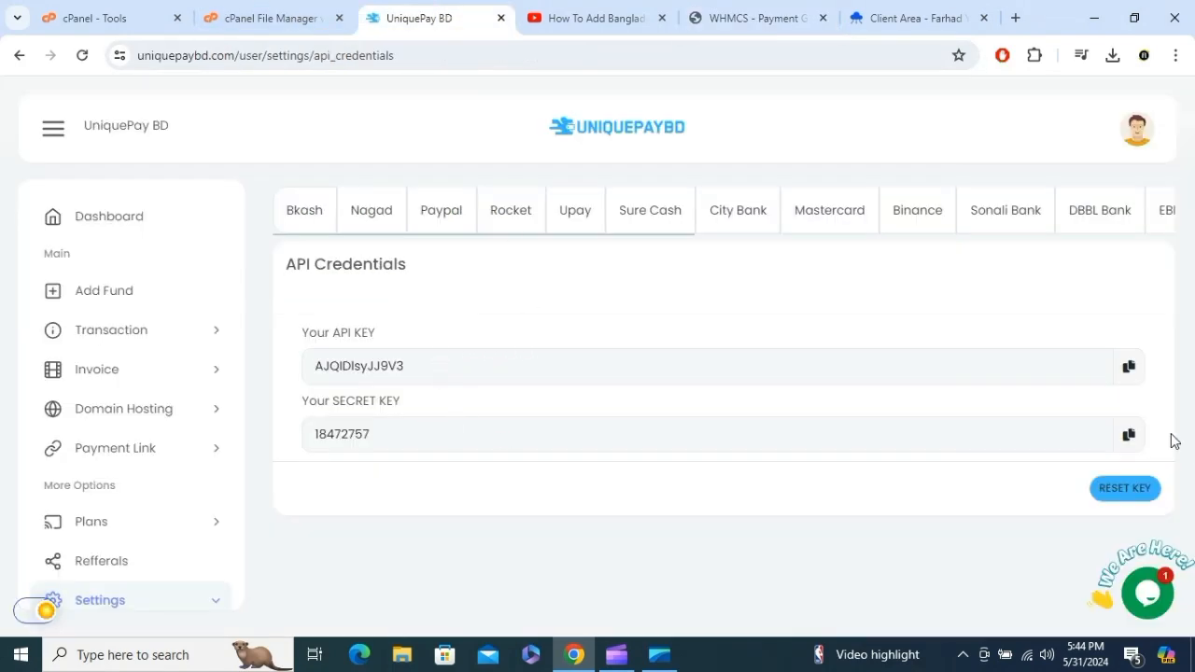
click(1131, 437)
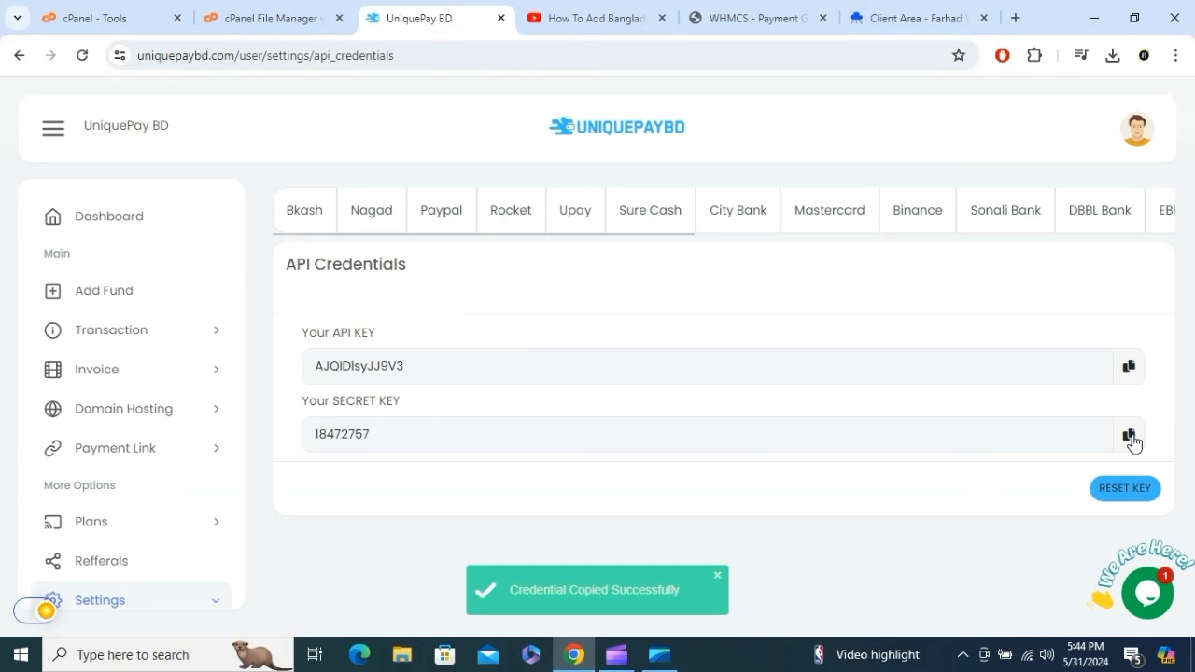
click(775, 13)
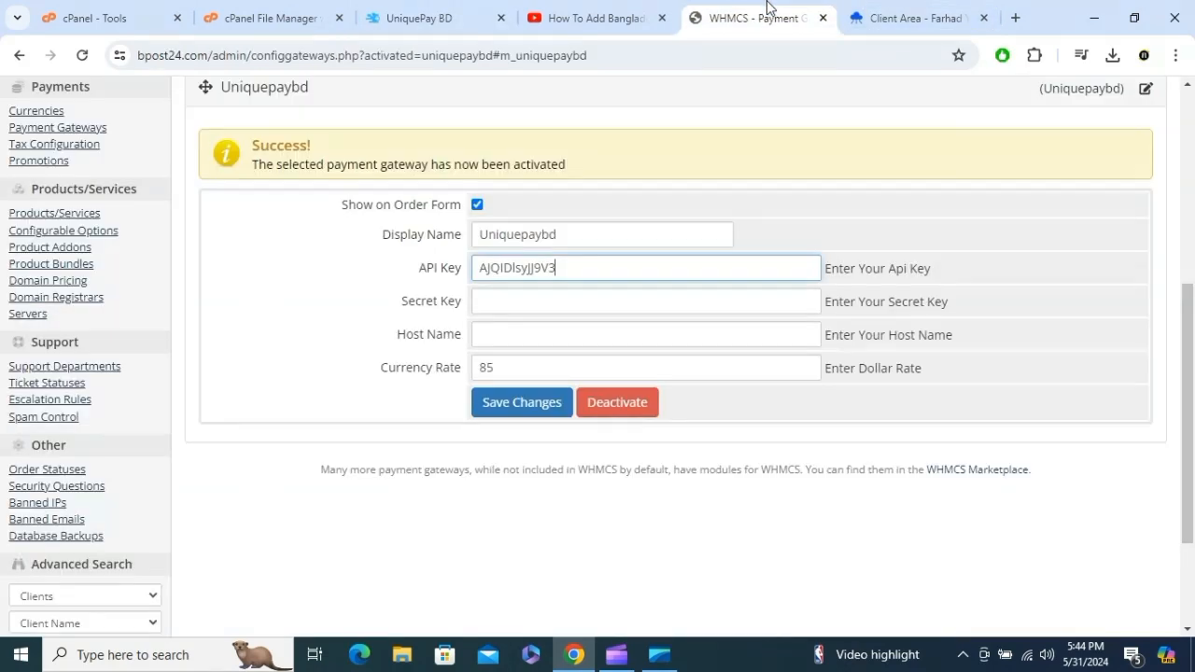
right_click(508, 305)
click(569, 475)
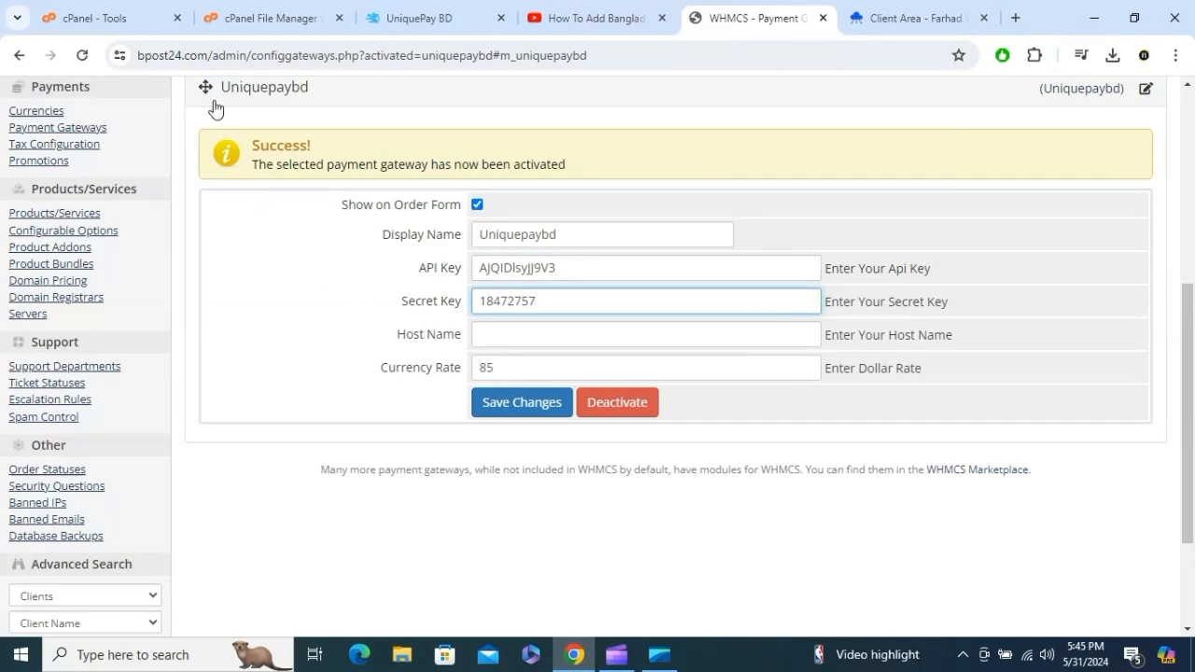
- Copy the domain bpost24.com from the page address into the gateway's Host Name and save the changes
click(208, 56)
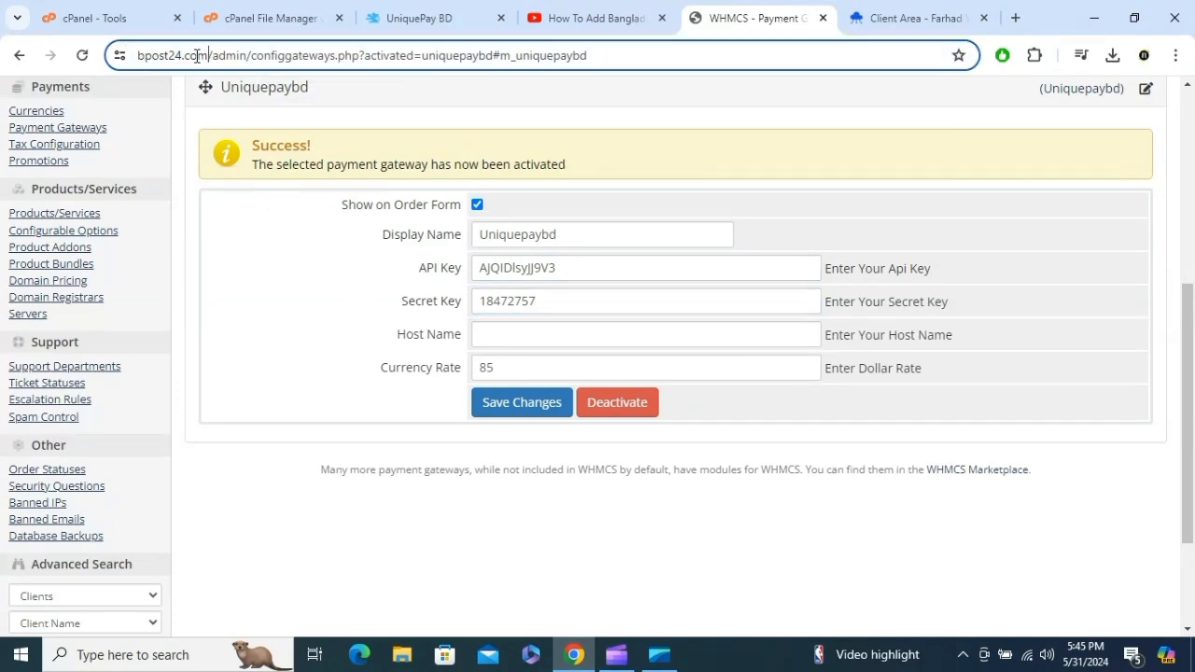
drag(197, 55, 150, 65)
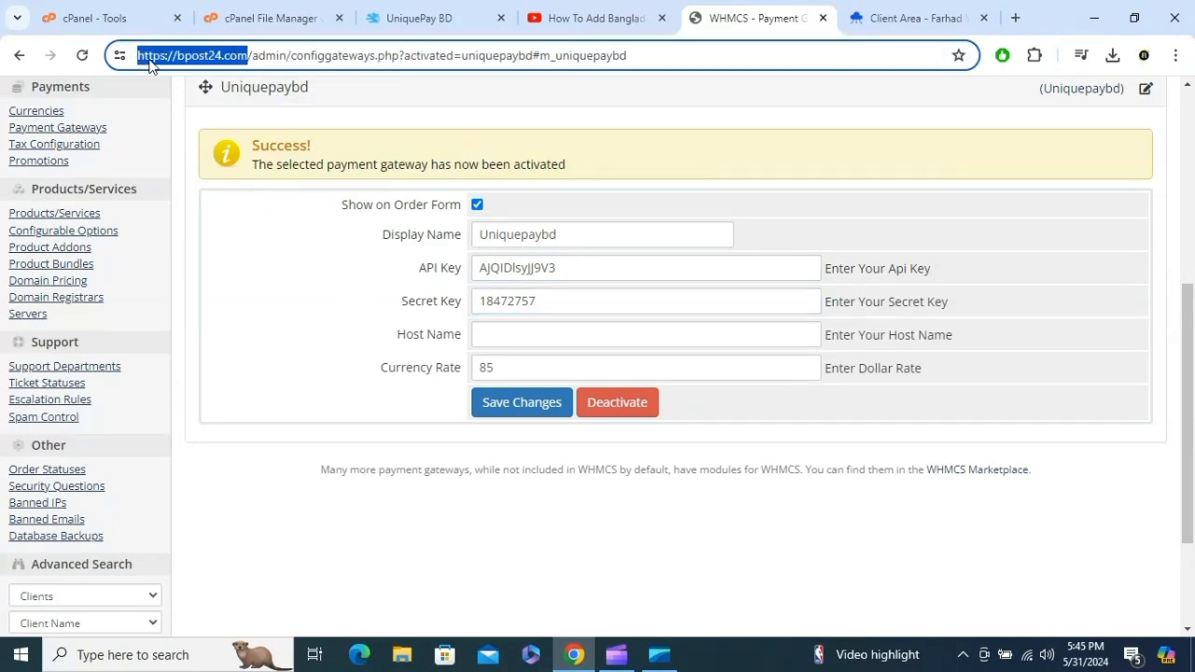
click(211, 56)
drag(246, 56, 195, 53)
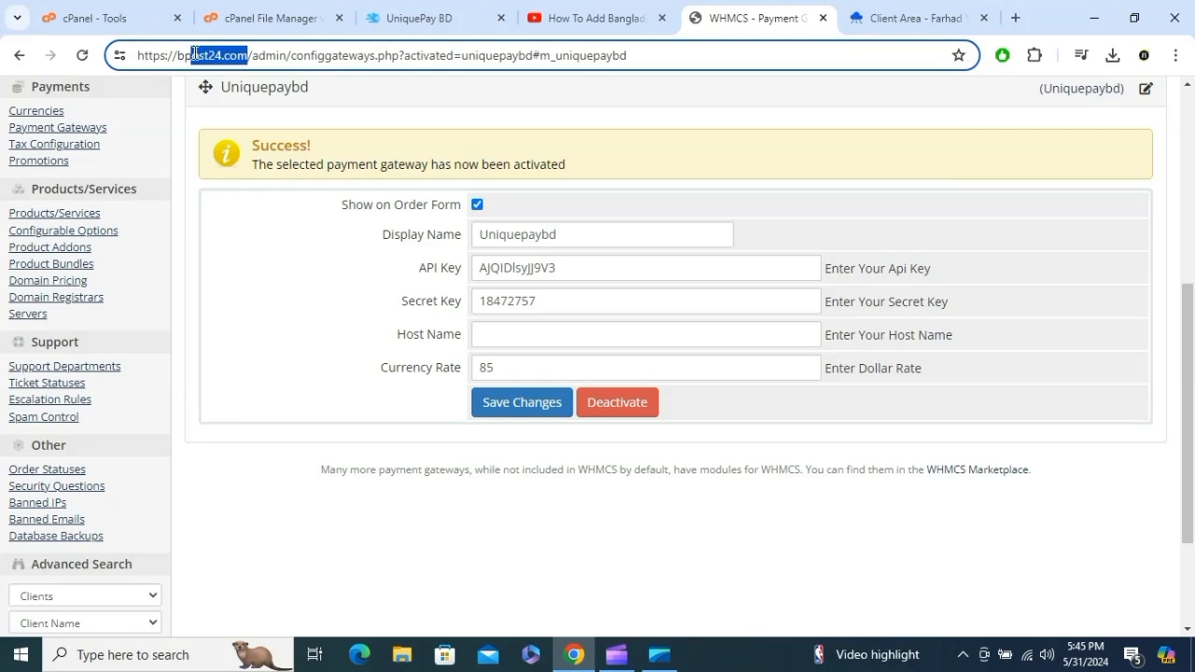
right_click(183, 58)
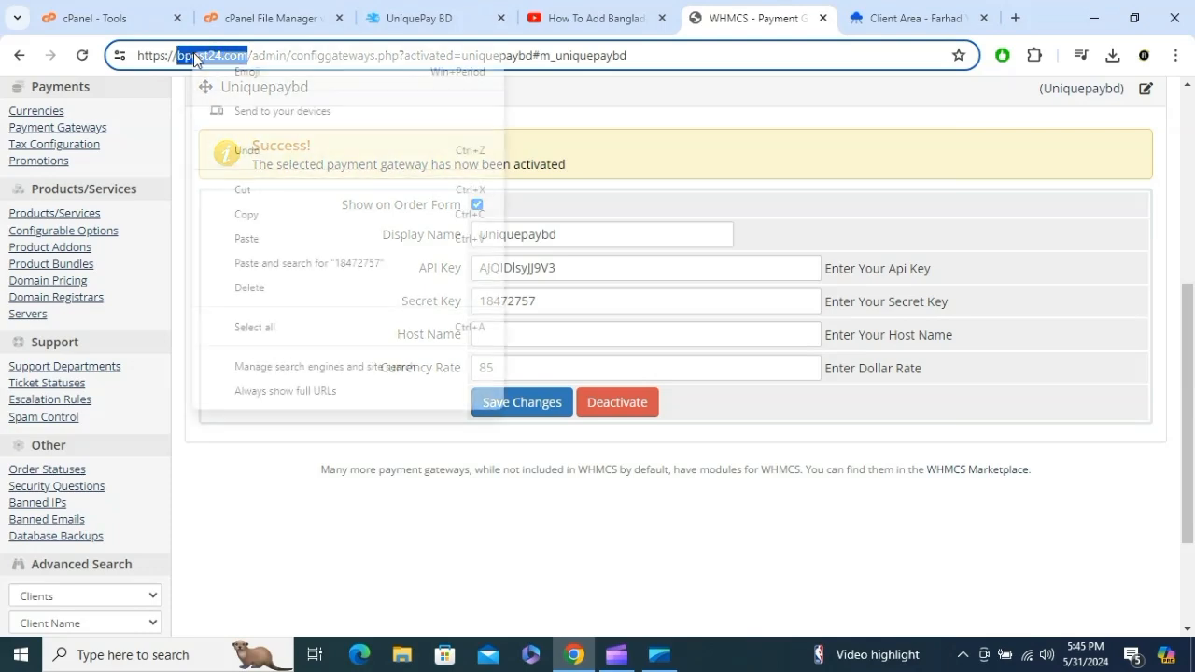
click(261, 215)
click(514, 332)
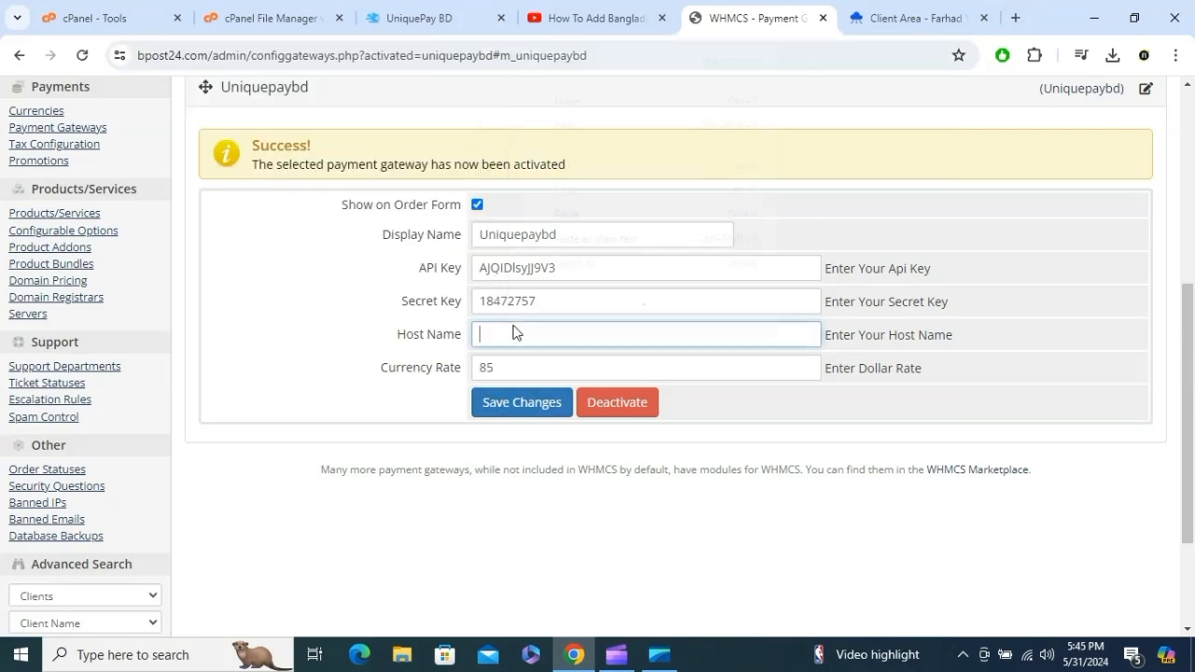
right_click(514, 332)
click(567, 218)
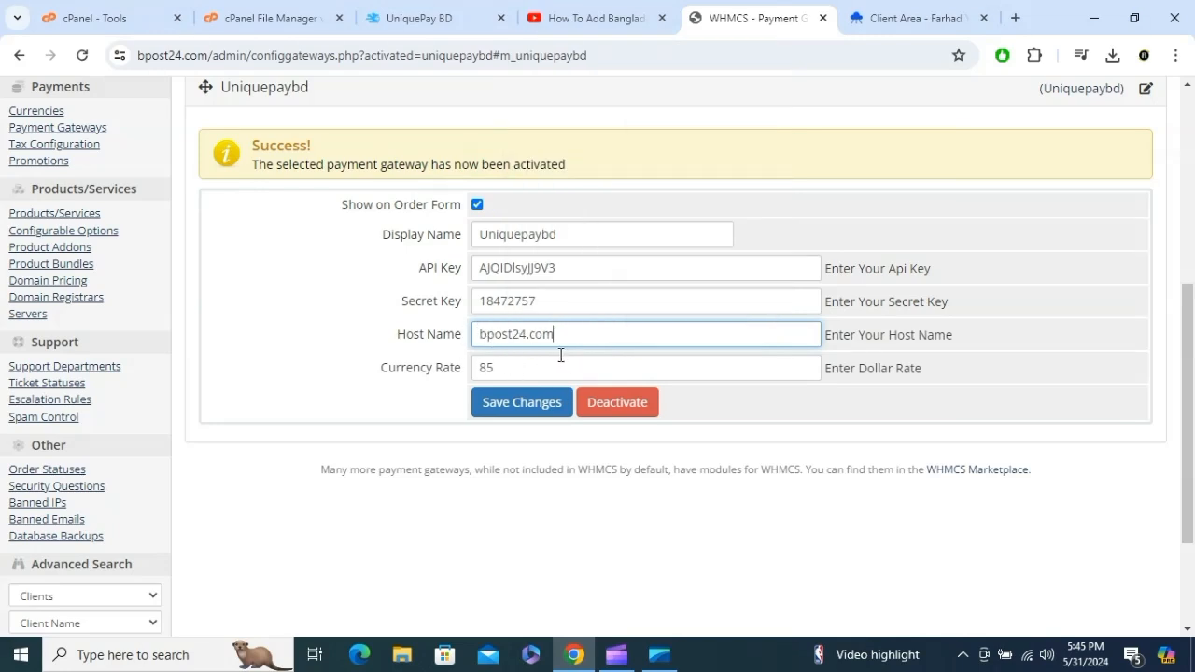
click(556, 404)
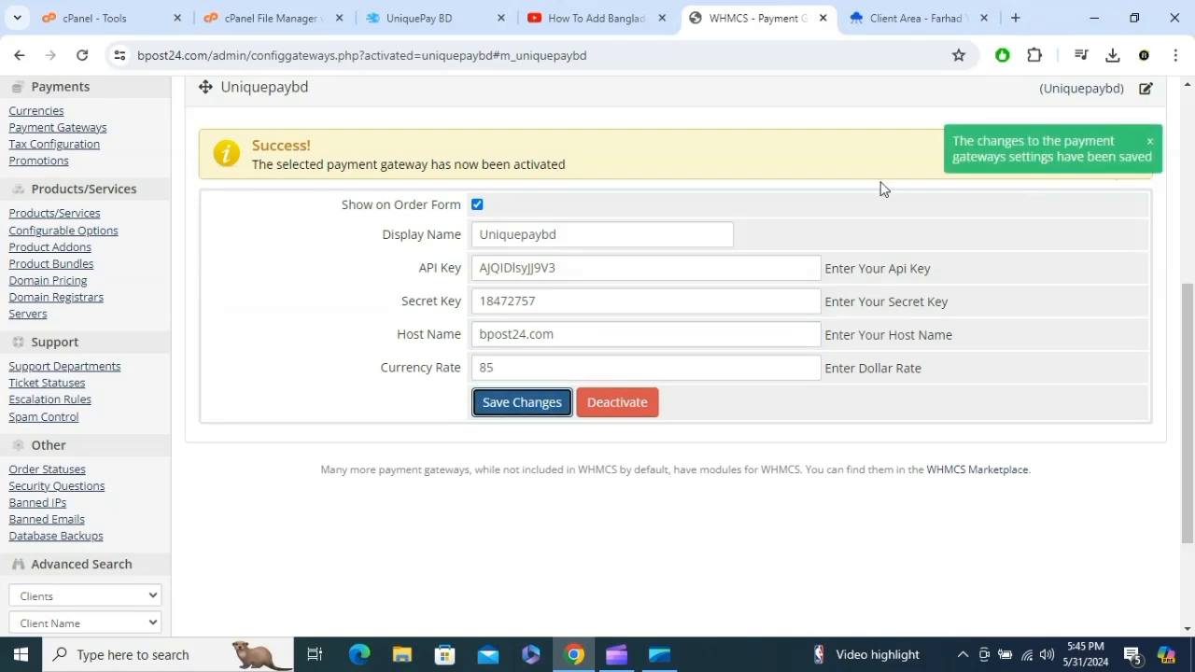
- Collapse the Uniquepaybd gateway settings, switch to the UniquePay BD site and open its Domain Whitelist settings
scroll(316, 282, up, 5)
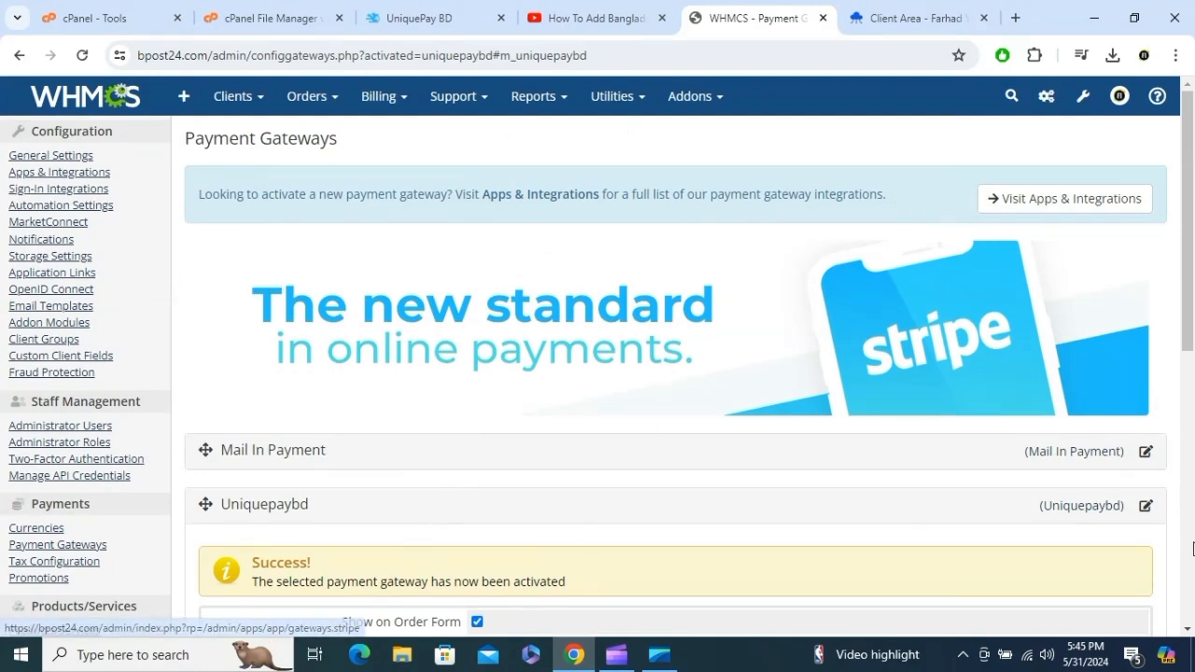
click(1146, 507)
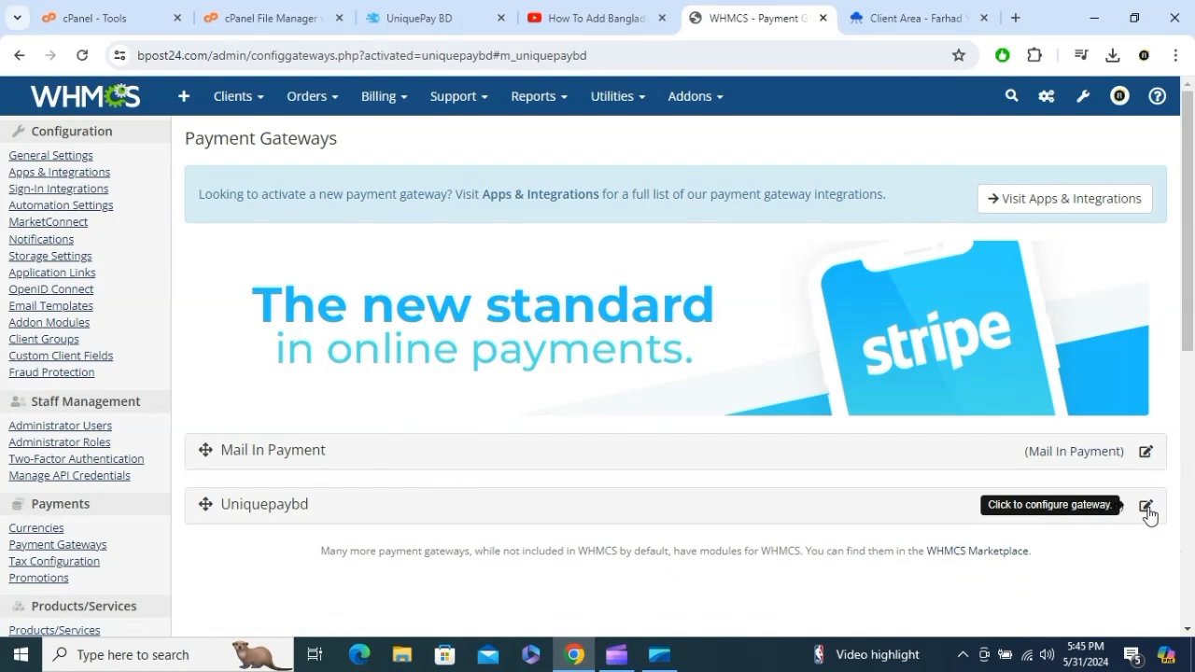
click(402, 18)
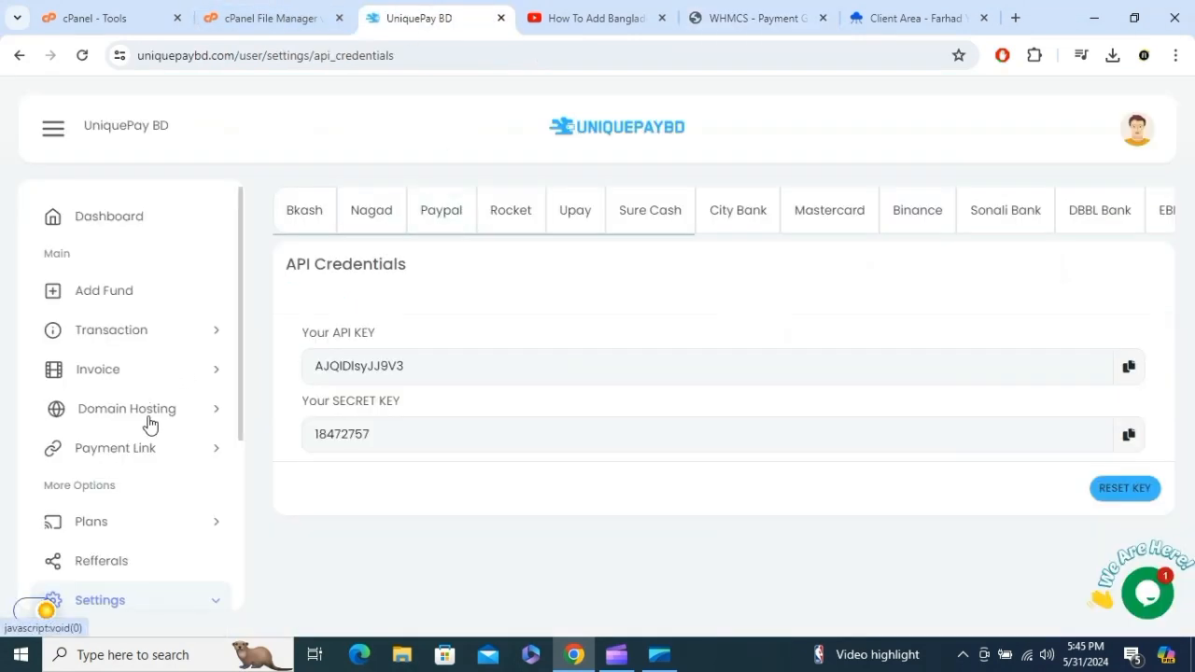
scroll(140, 528, down, 1)
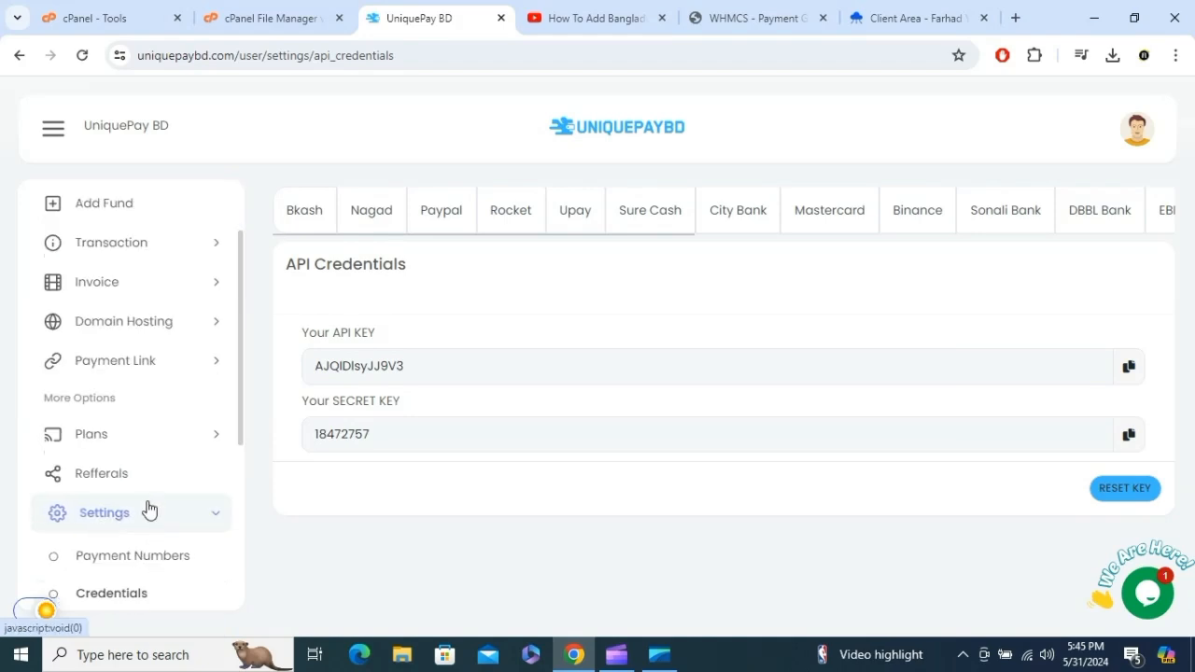
scroll(149, 482, down, 3)
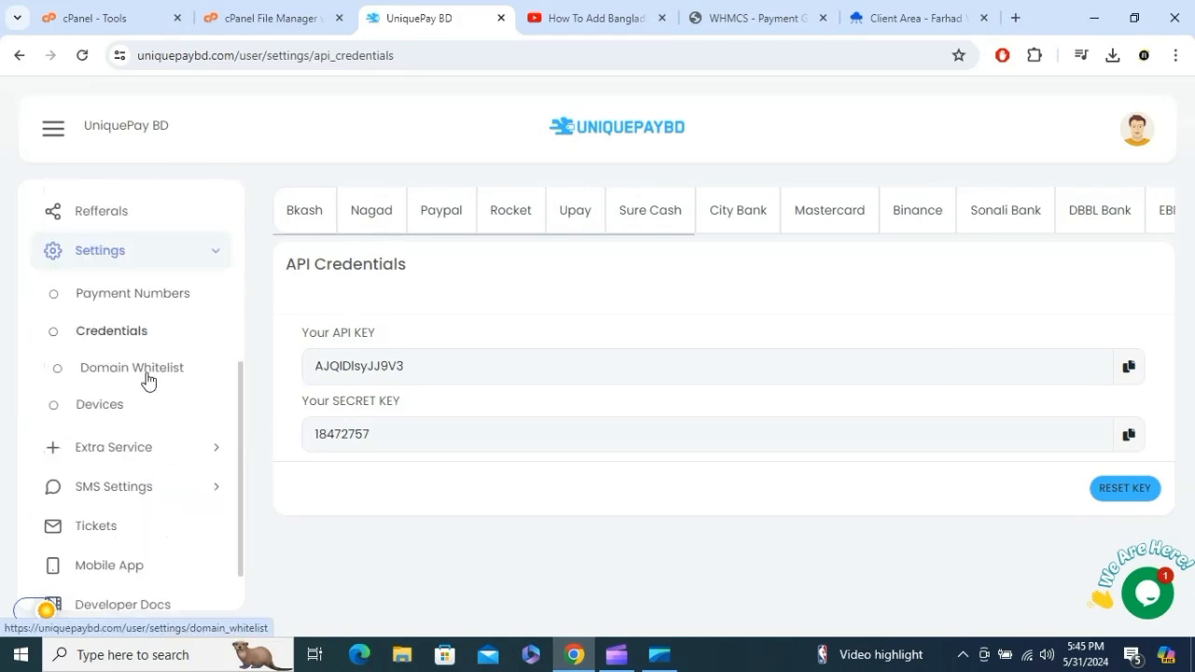
click(149, 376)
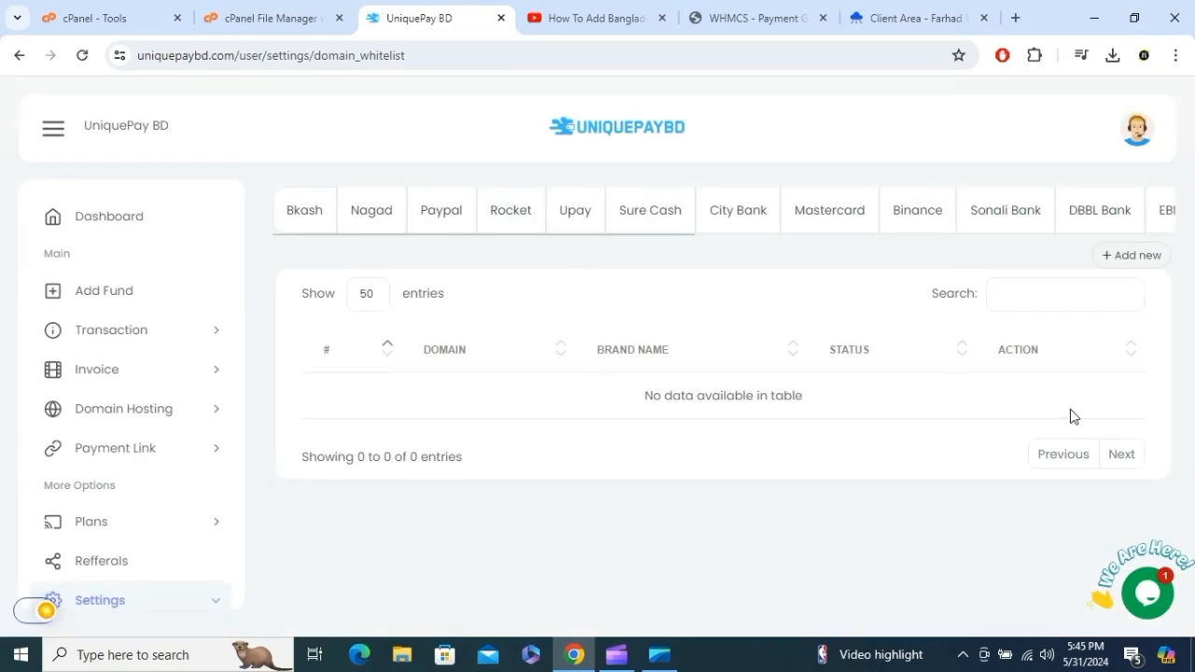
- Start a new whitelist domain entry and paste bpost24.com as the domain name
click(1133, 256)
right_click(343, 214)
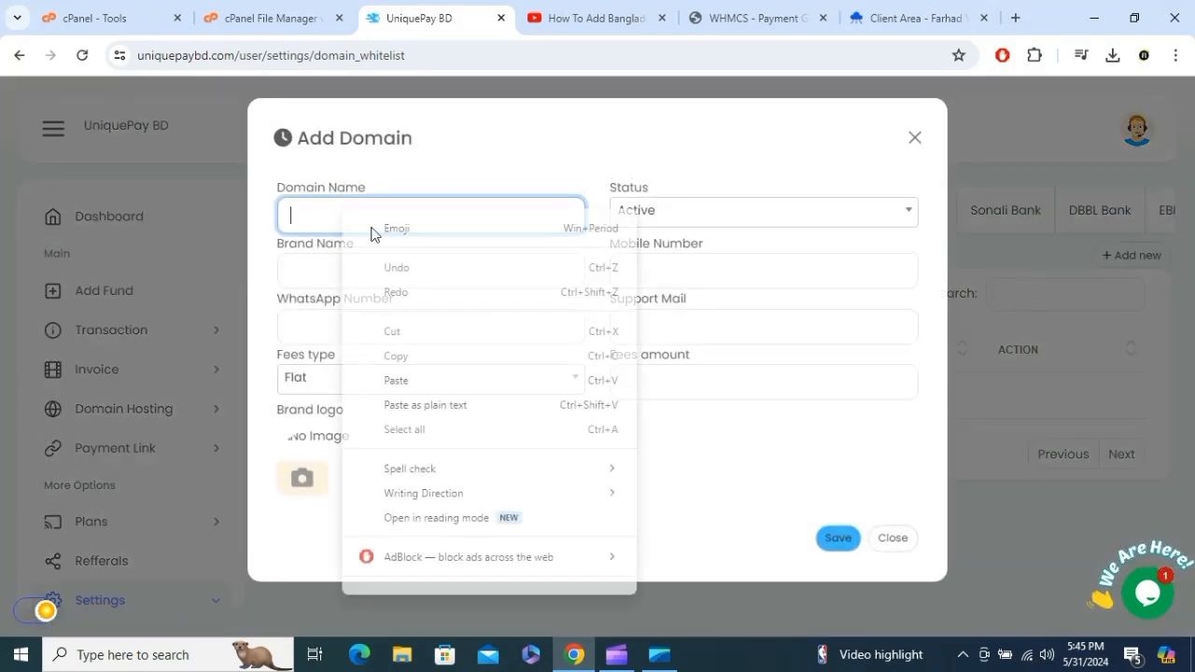
click(396, 380)
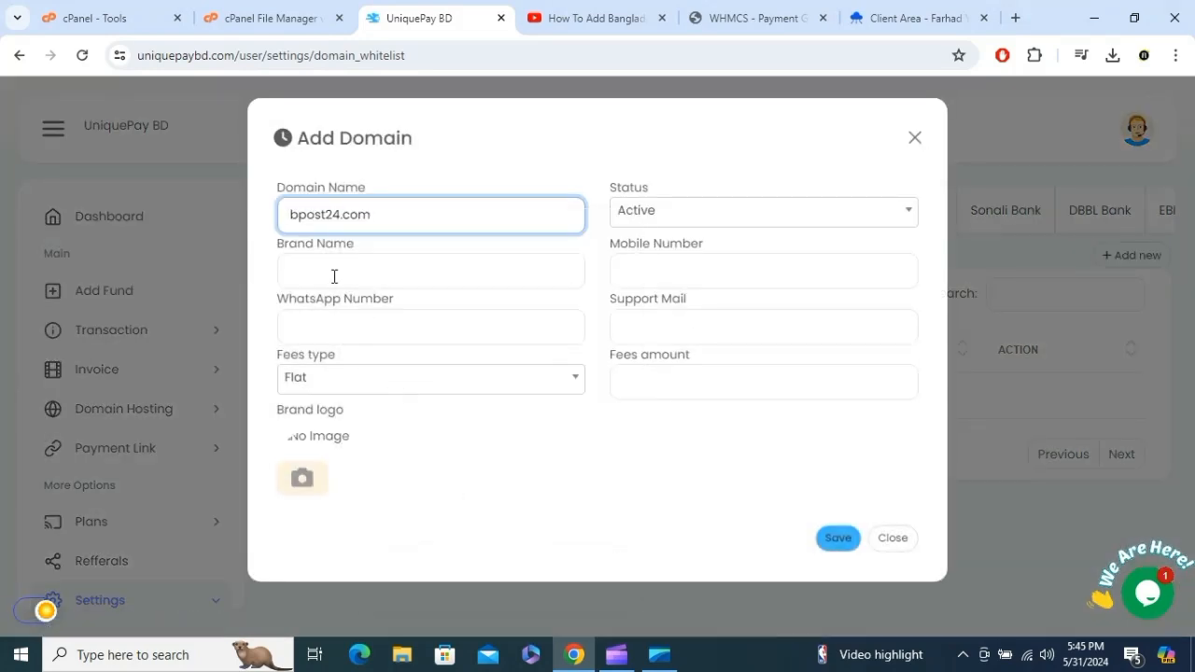
- Fill in the new domain's brand name as FarhadYT and enter the mobile number and support email, leaving the WhatsApp number empty
click(334, 276)
click(419, 319)
click(672, 263)
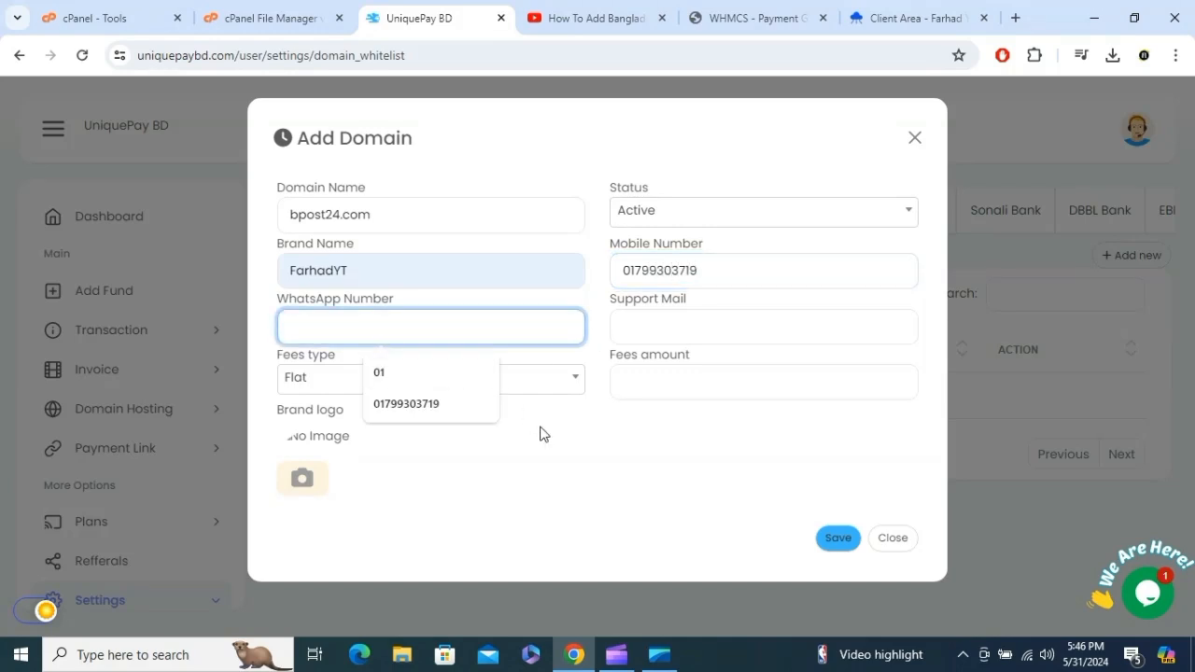
click(611, 405)
click(684, 330)
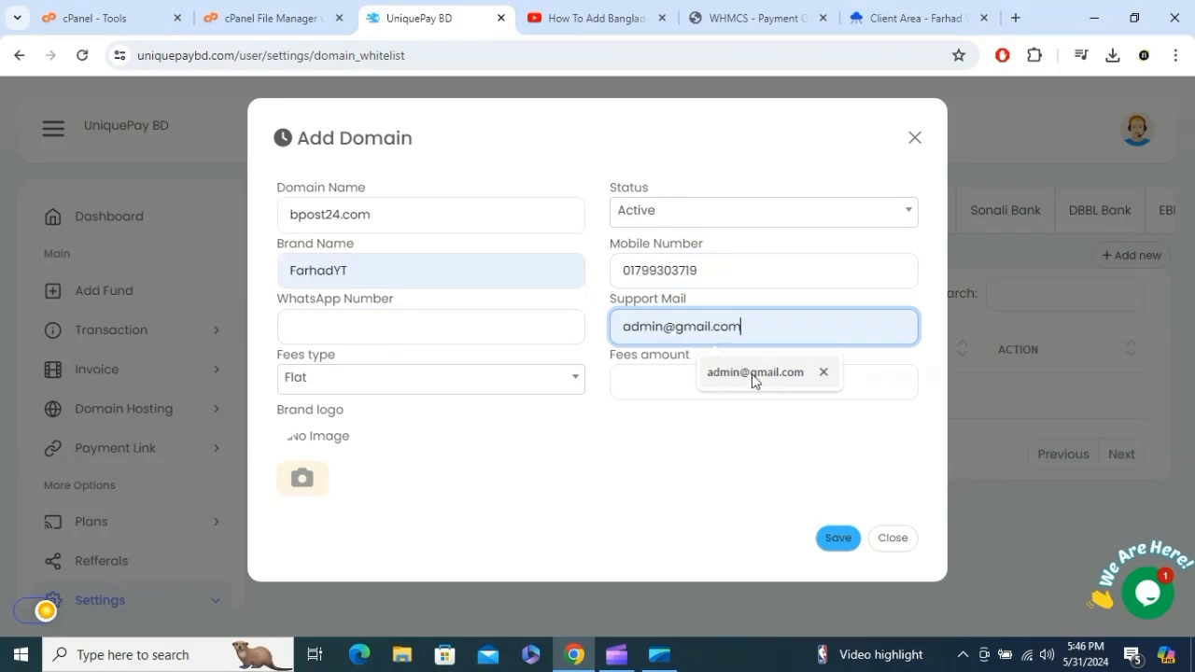
click(753, 382)
- Set the domain's fees type to Percent with a fees amount of 2 and save the whitelist entry
click(640, 382)
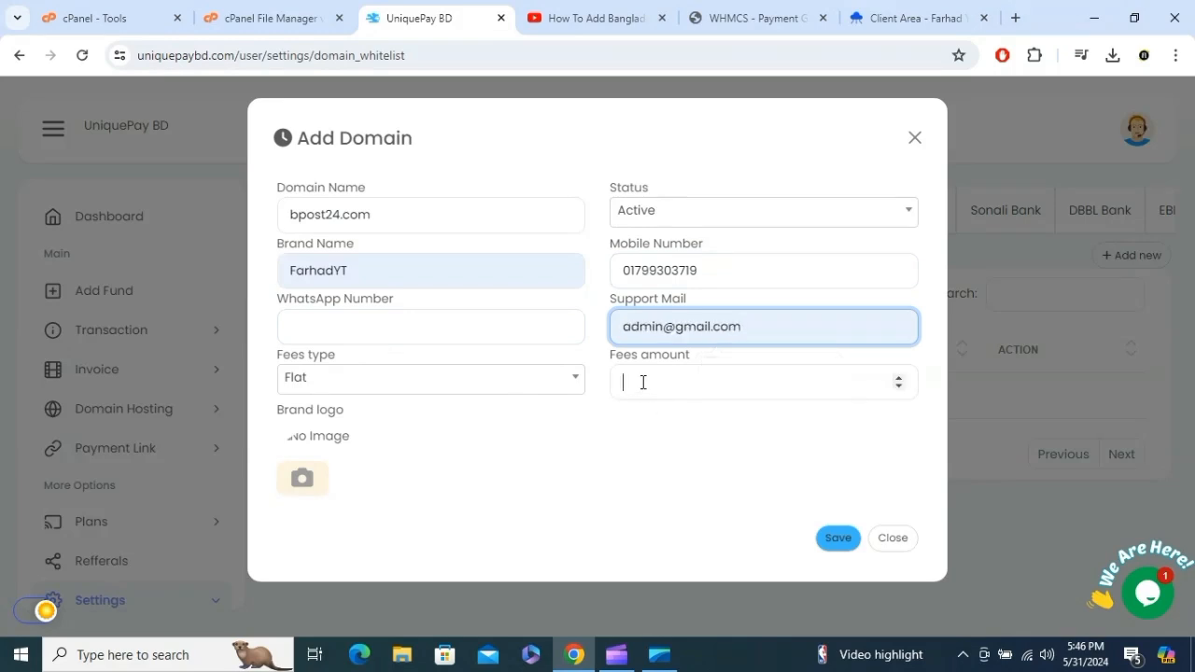
click(313, 379)
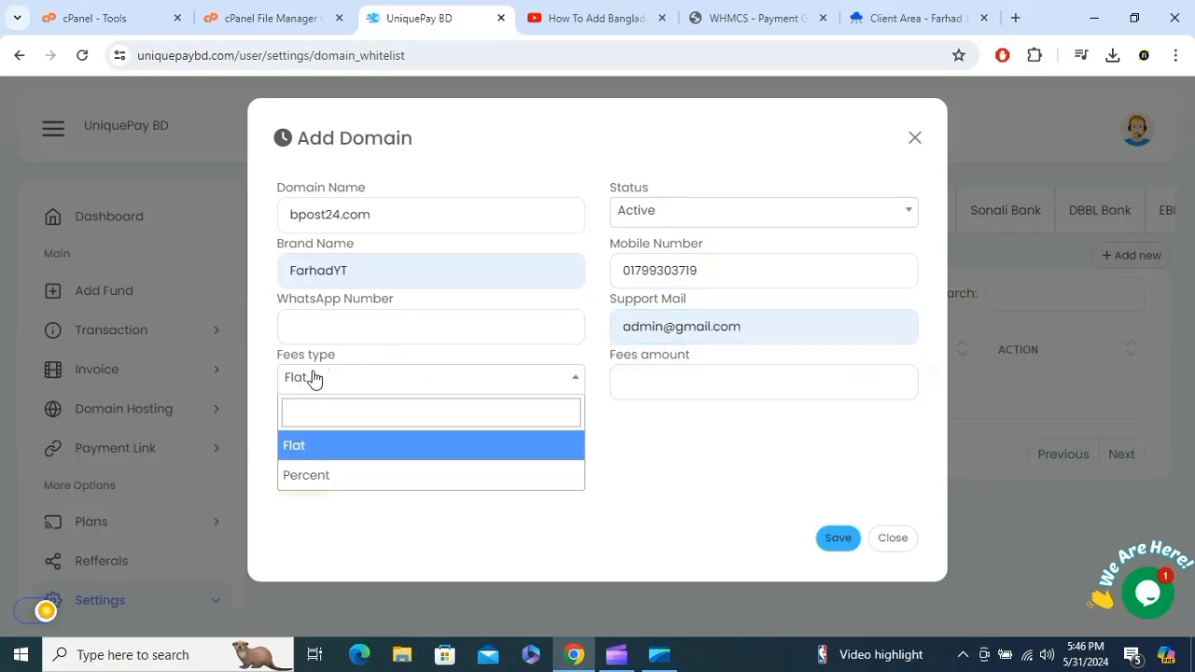
click(334, 475)
click(667, 379)
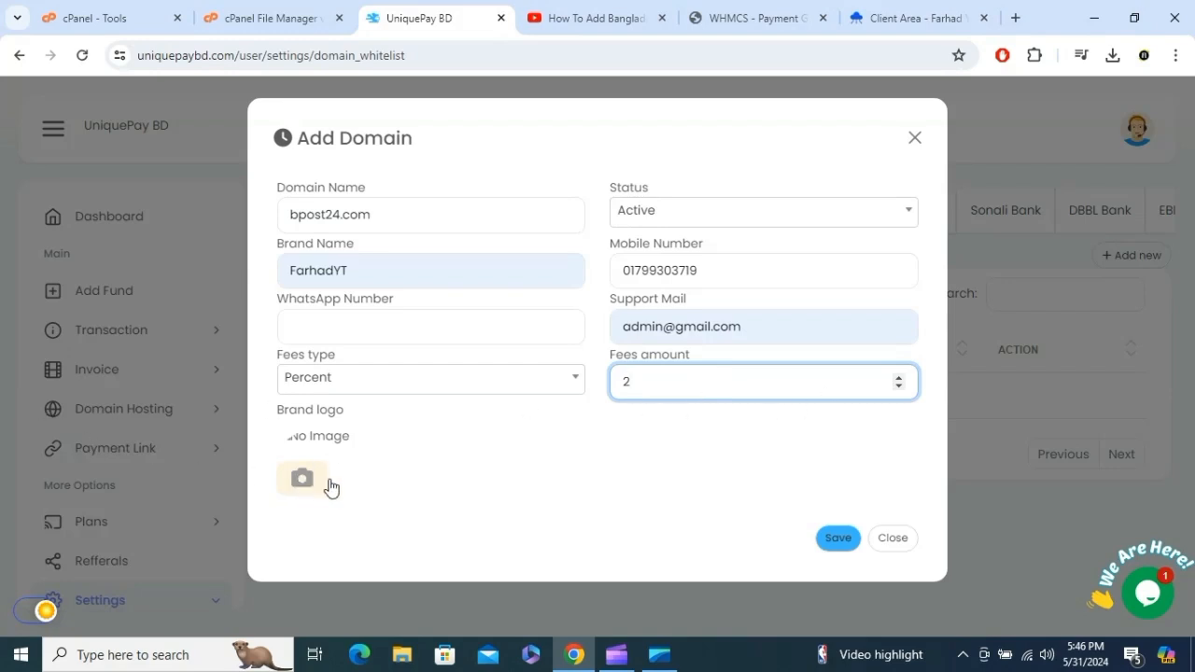
click(840, 540)
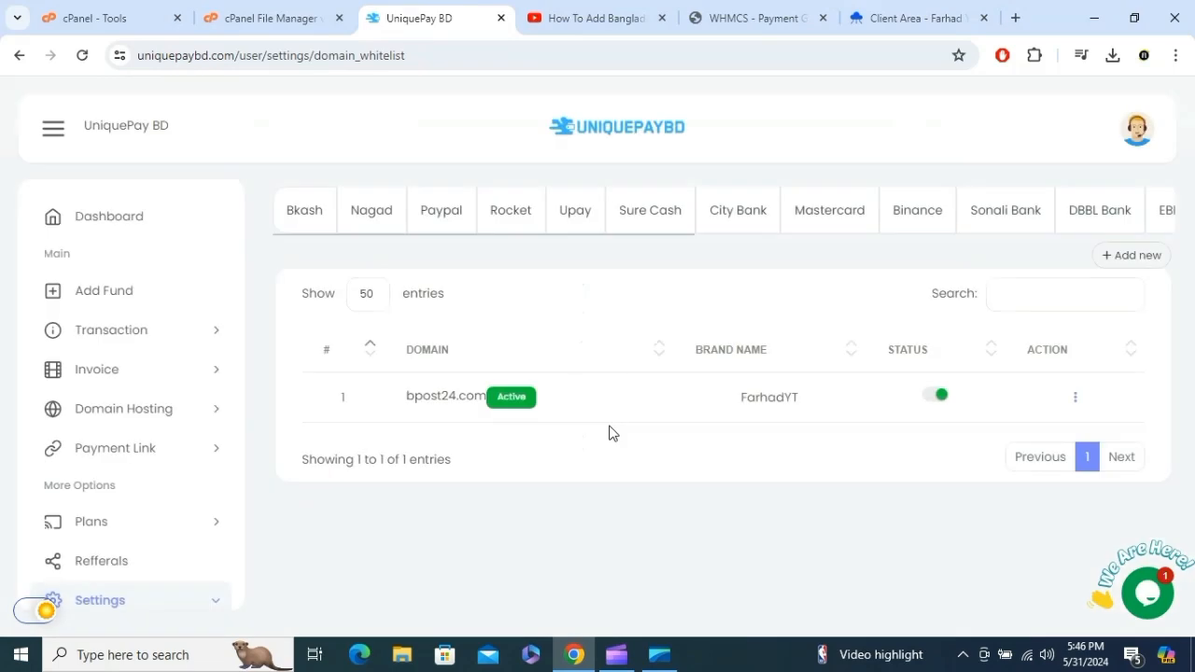
- Open the bpost24.com whitelist entry for editing to check its domain name, and close it without changes
click(1073, 411)
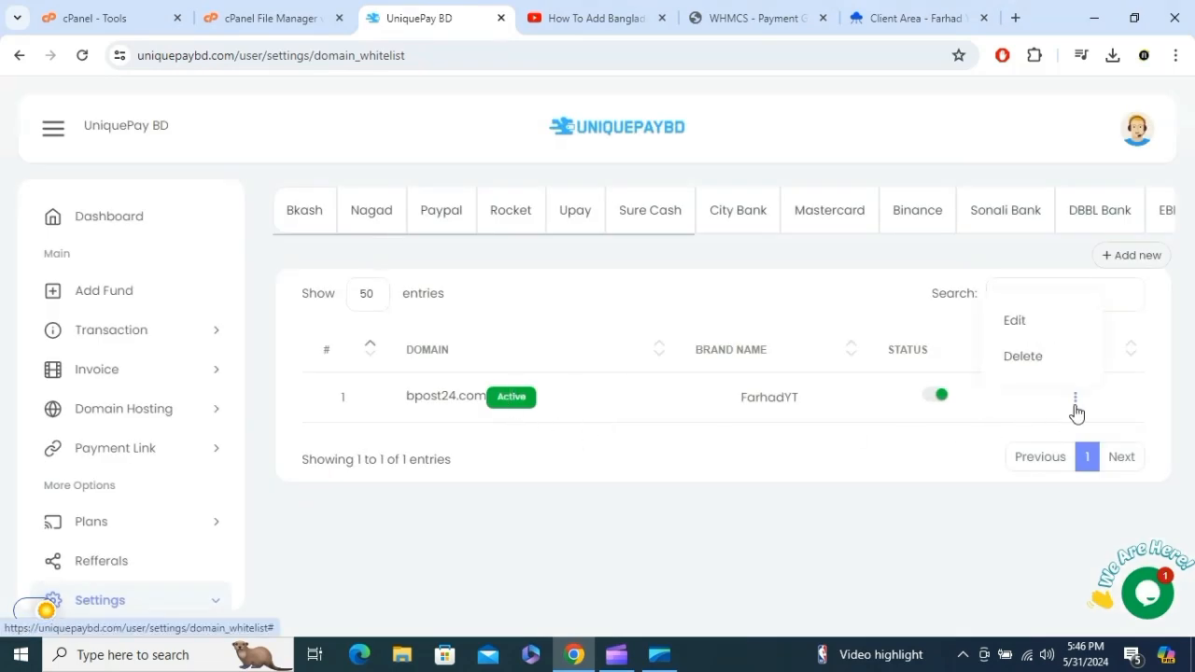
click(1025, 326)
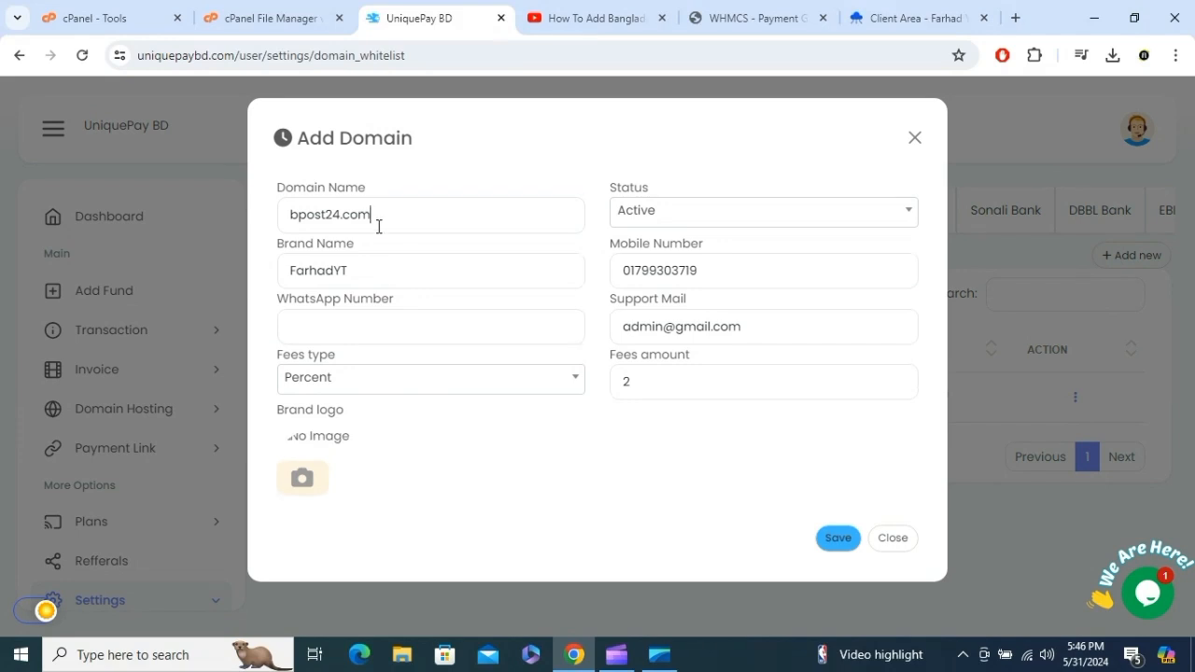
click(392, 220)
click(918, 141)
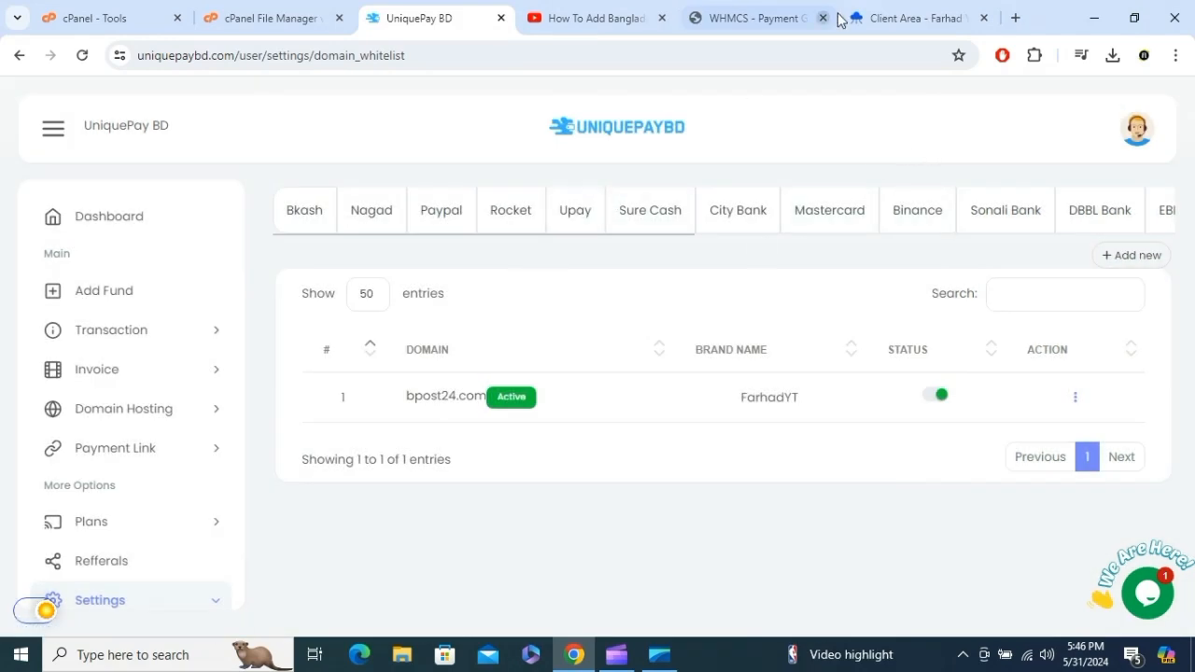
- Switch to the bpost24.com client area and order the Basic shared hosting plan as a new service
click(895, 9)
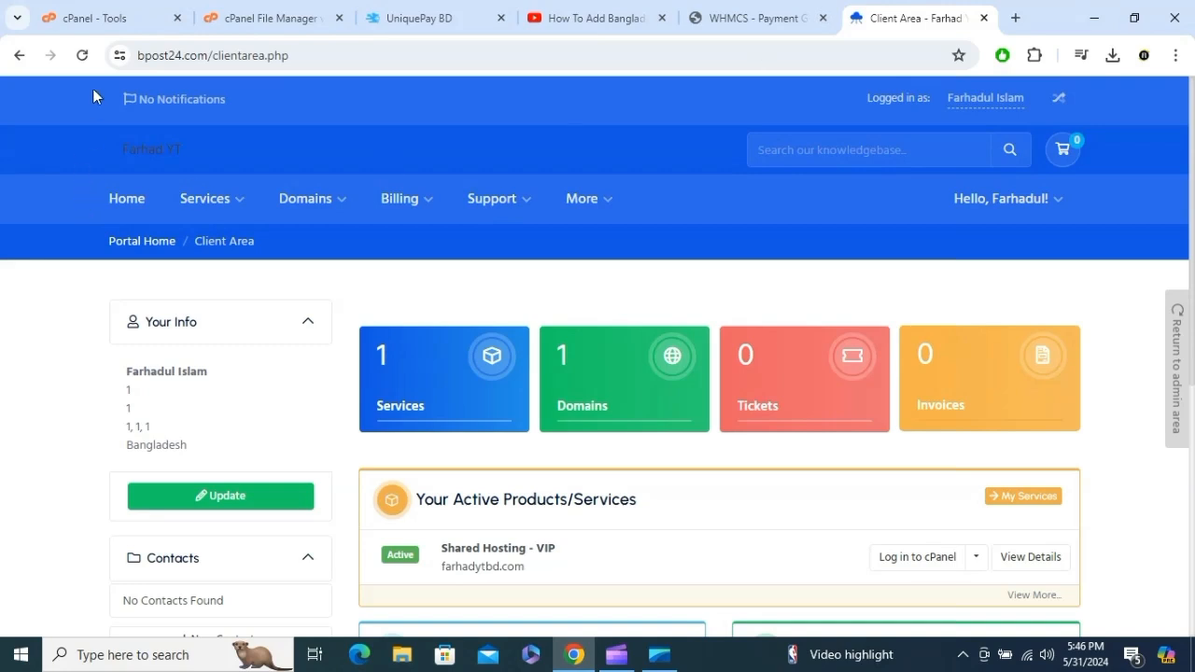
click(240, 201)
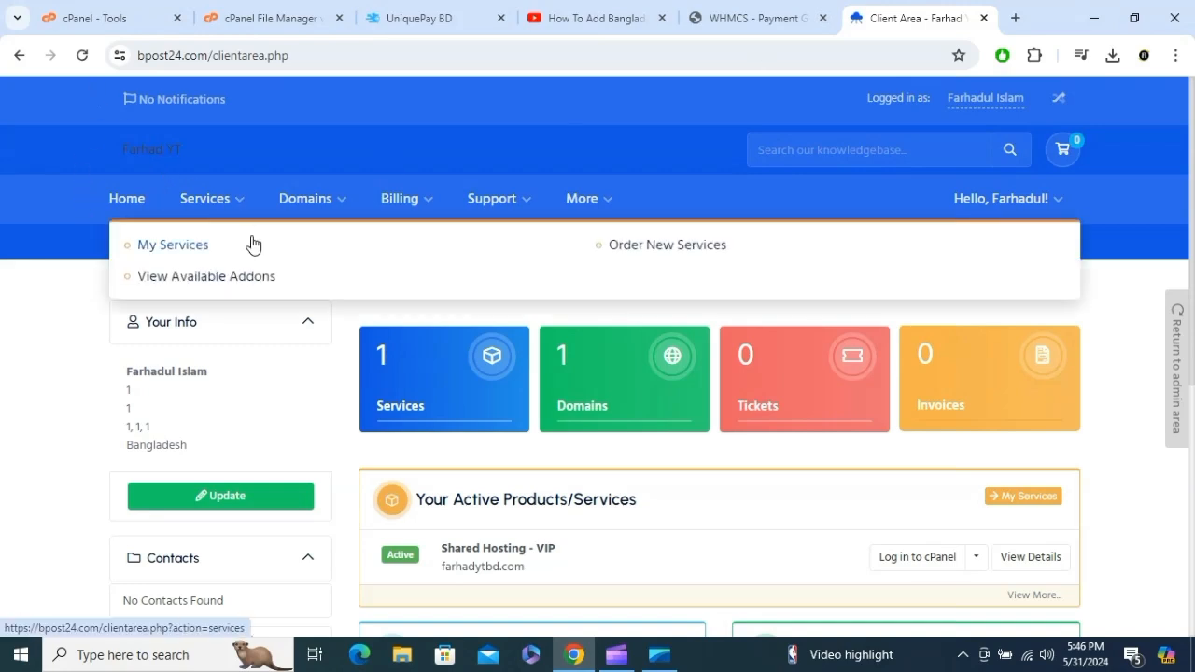
click(657, 247)
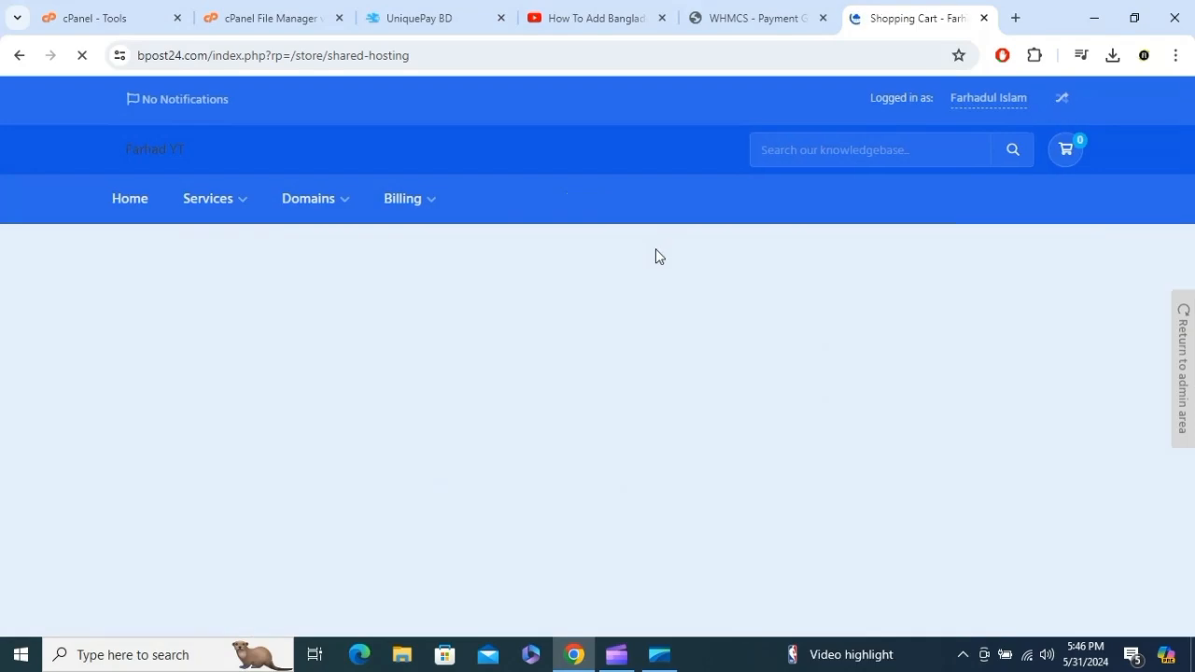
scroll(736, 340, down, 3)
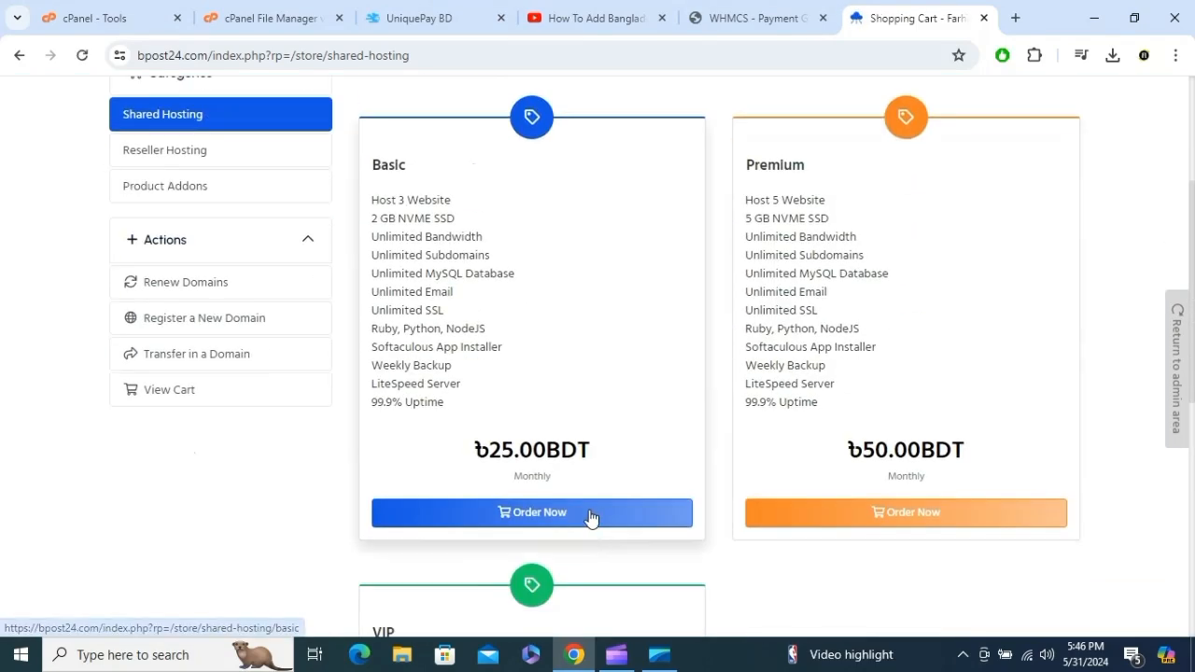
click(588, 512)
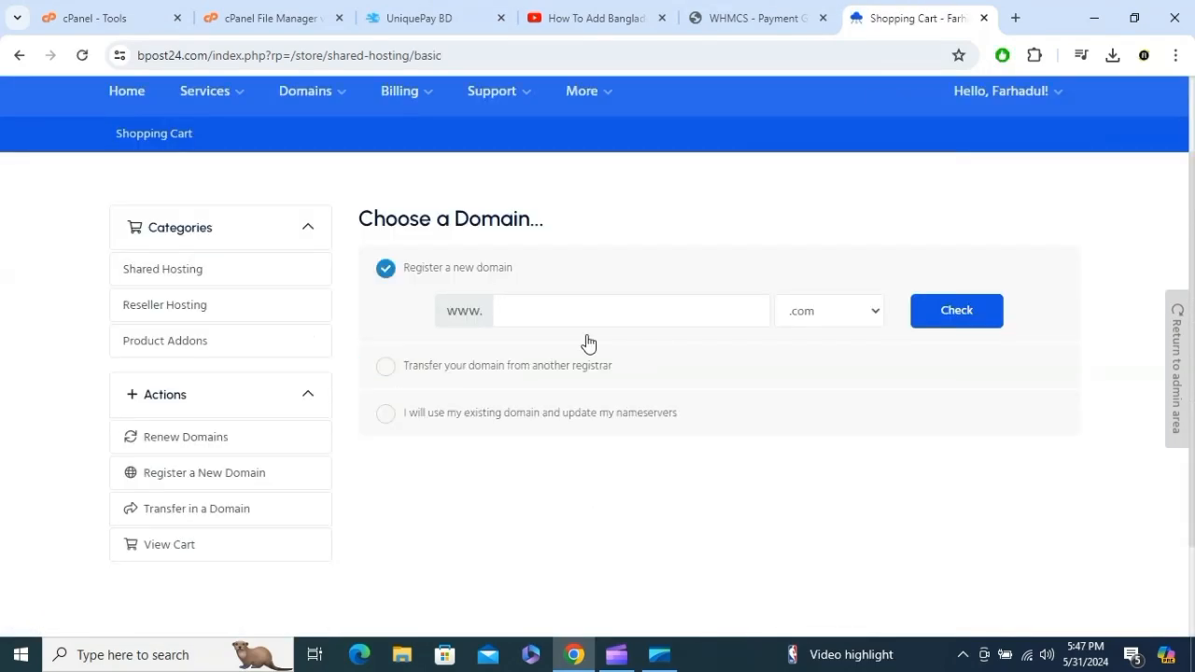
- Choose to use an existing domain for the hosting order and submit ytfarhad.com
click(590, 308)
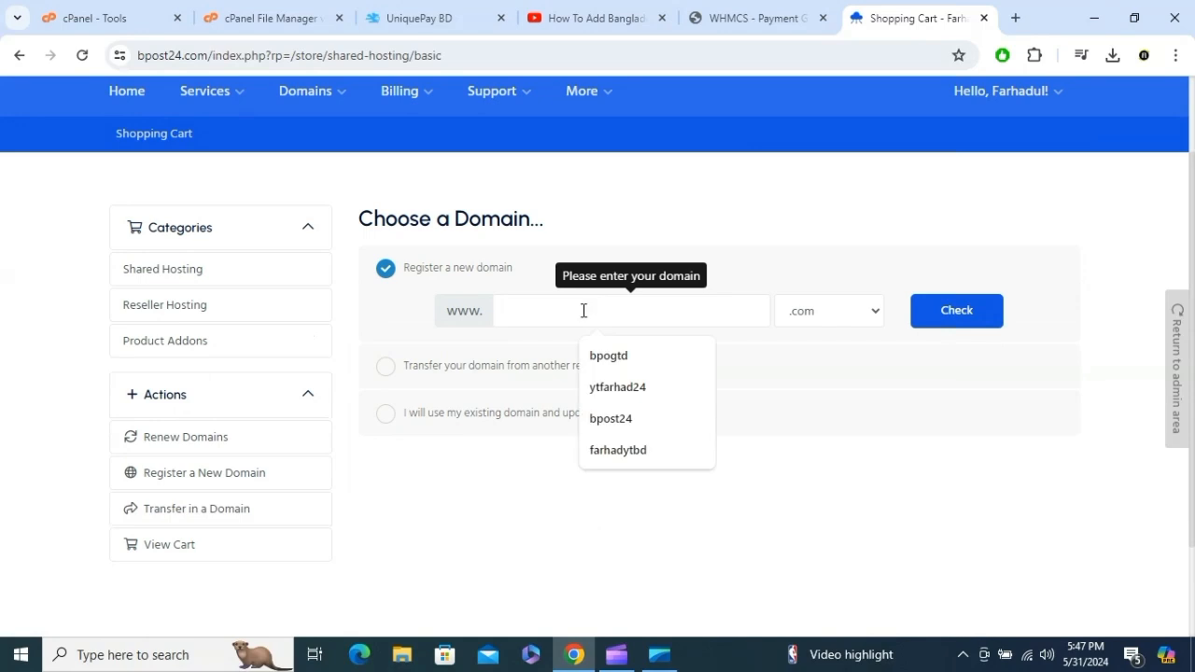
click(461, 420)
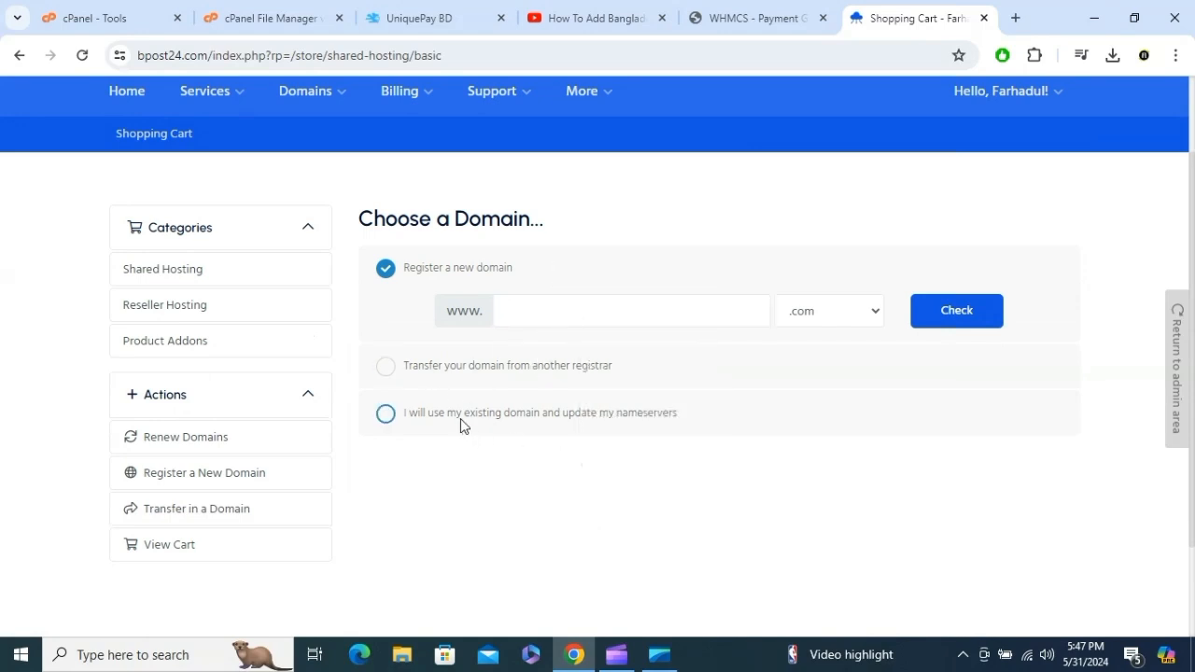
click(593, 411)
click(635, 480)
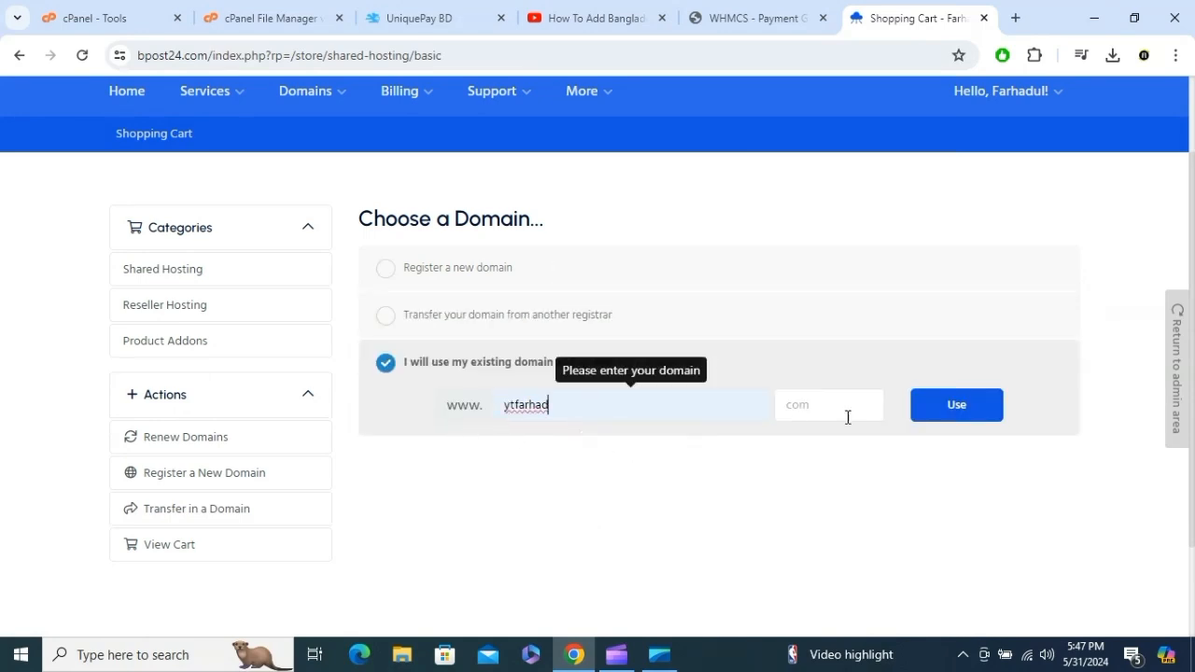
click(953, 422)
click(822, 405)
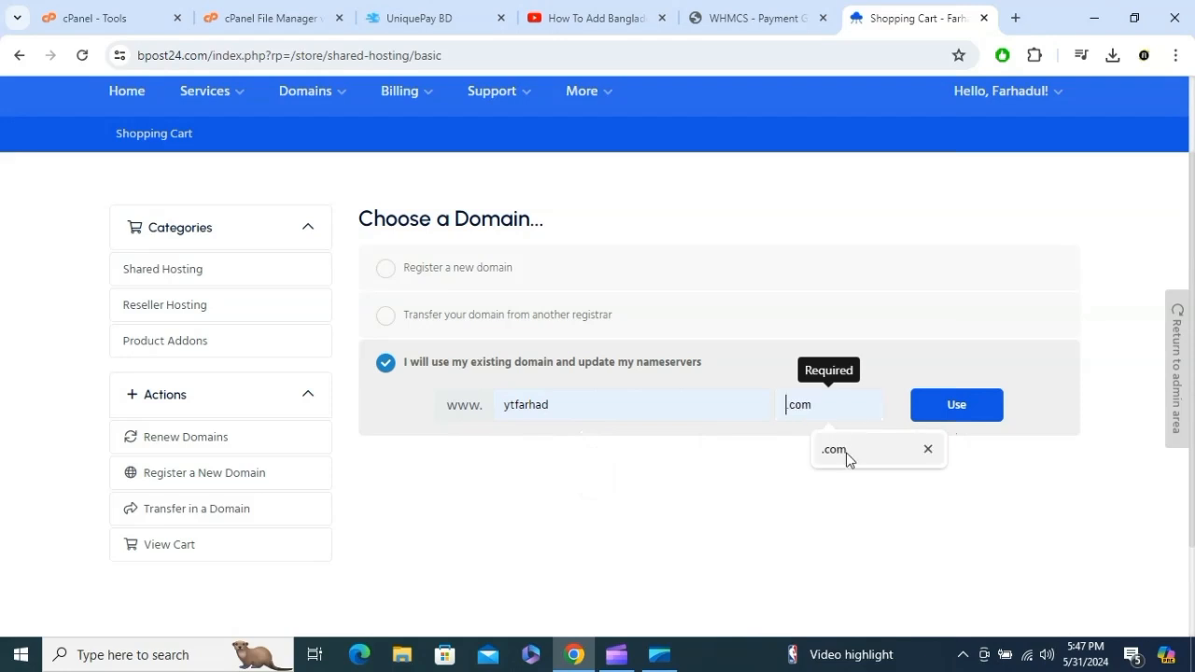
click(845, 452)
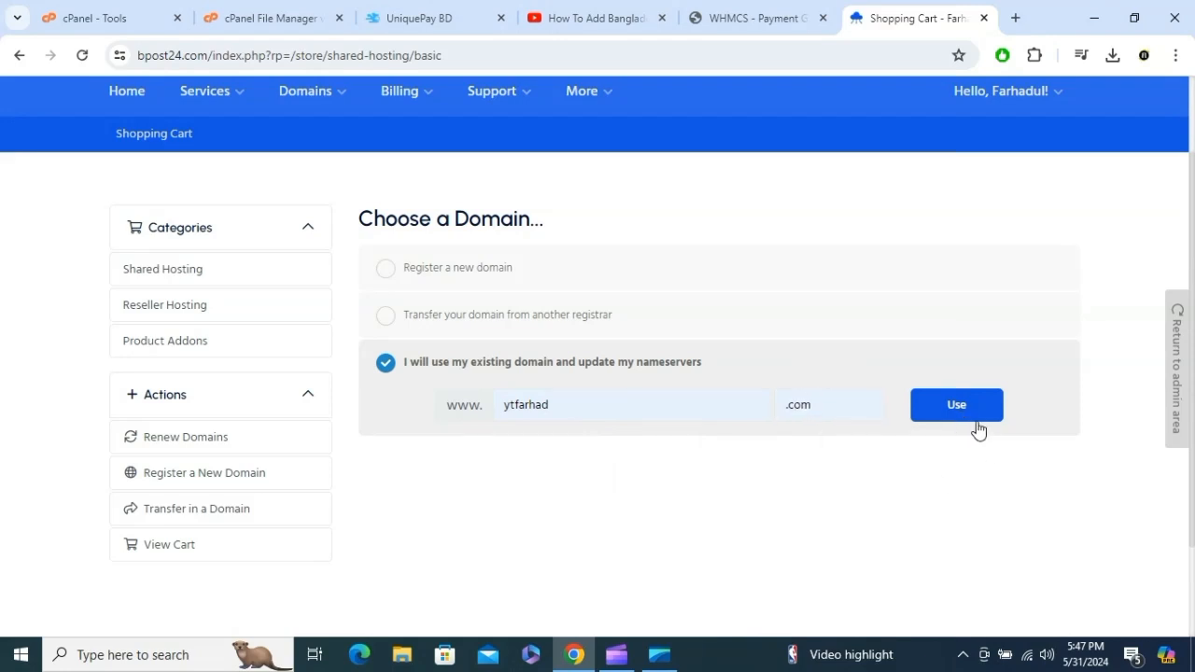
click(968, 416)
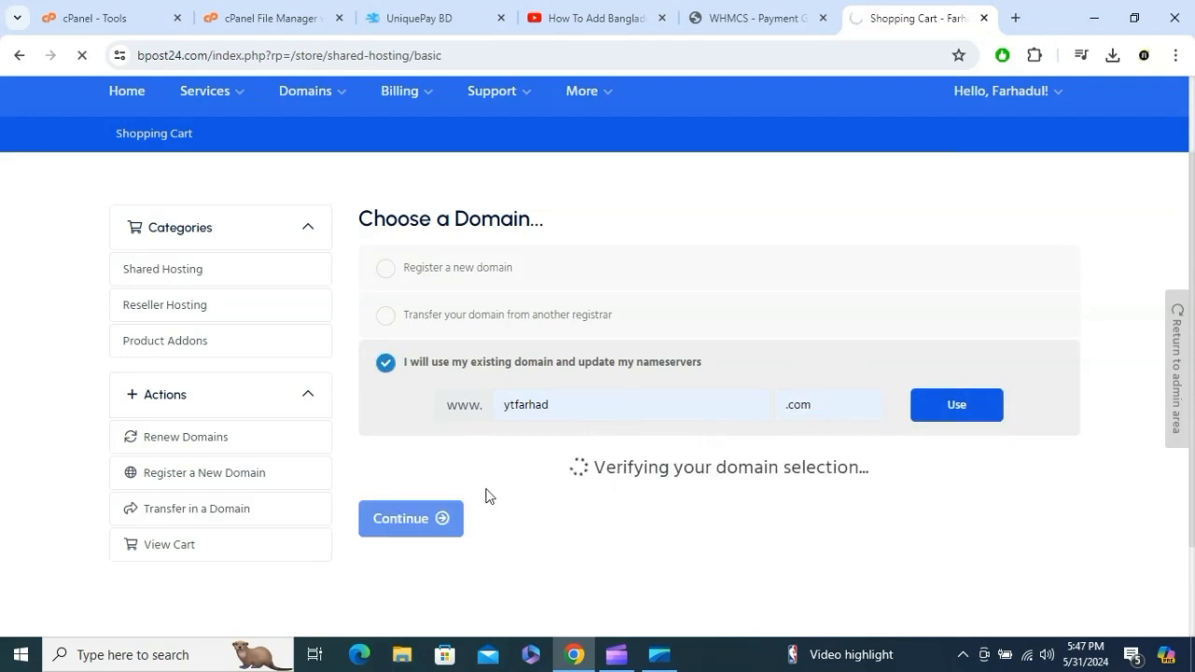
- Continue with the Basic plan's monthly billing cycle and proceed from the cart review to checkout
scroll(514, 498, down, 1)
scroll(611, 478, down, 4)
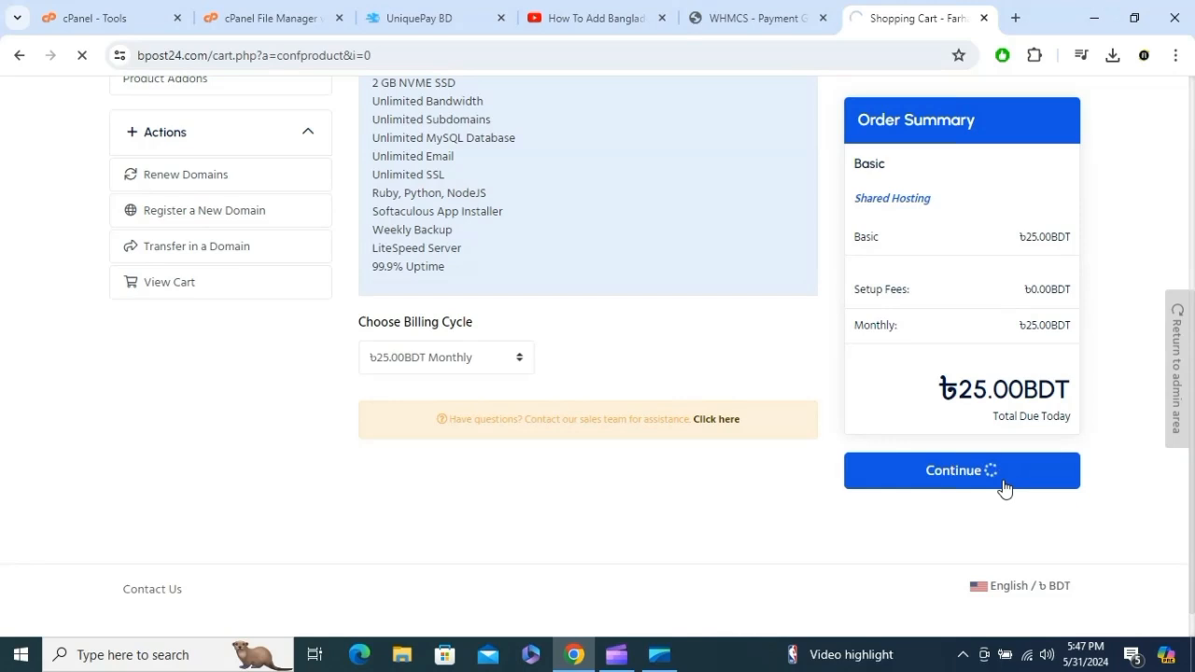
scroll(904, 455, down, 3)
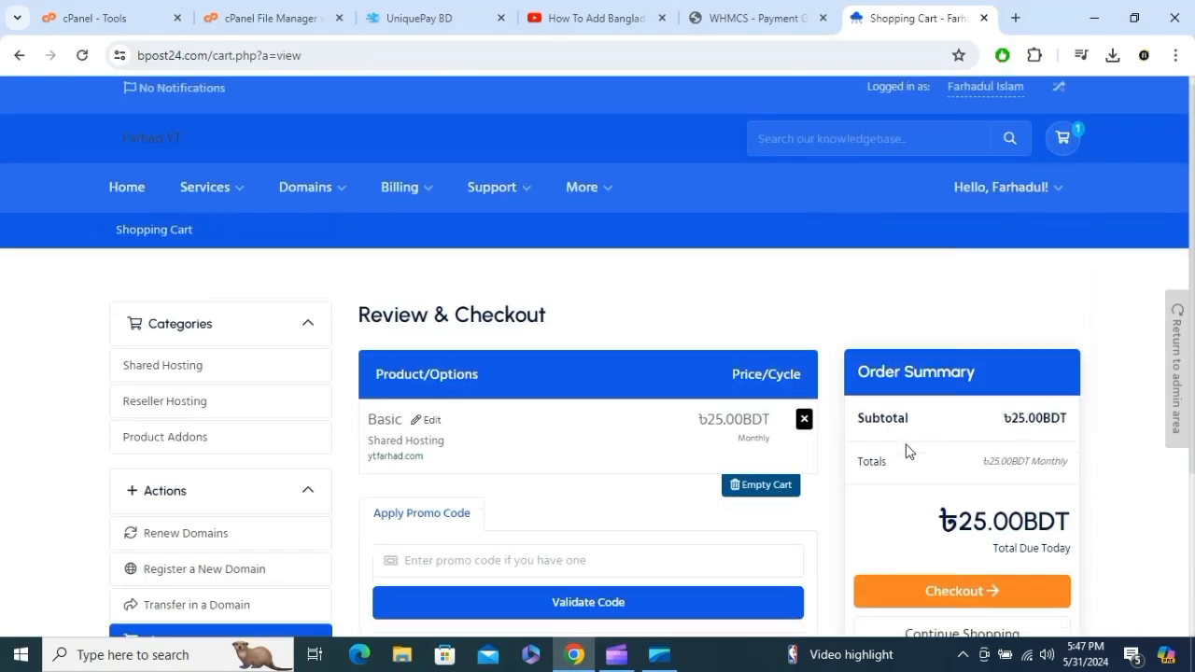
click(926, 368)
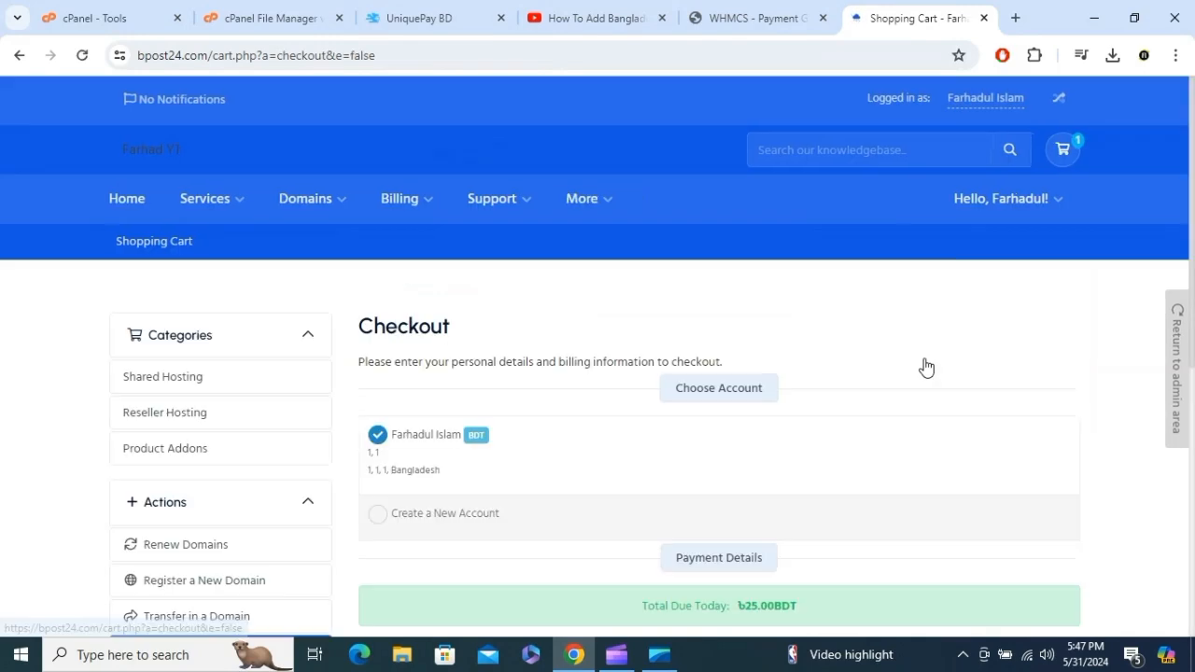
- Select Uniquepaybd as the payment method at checkout and complete the order
scroll(902, 368, down, 5)
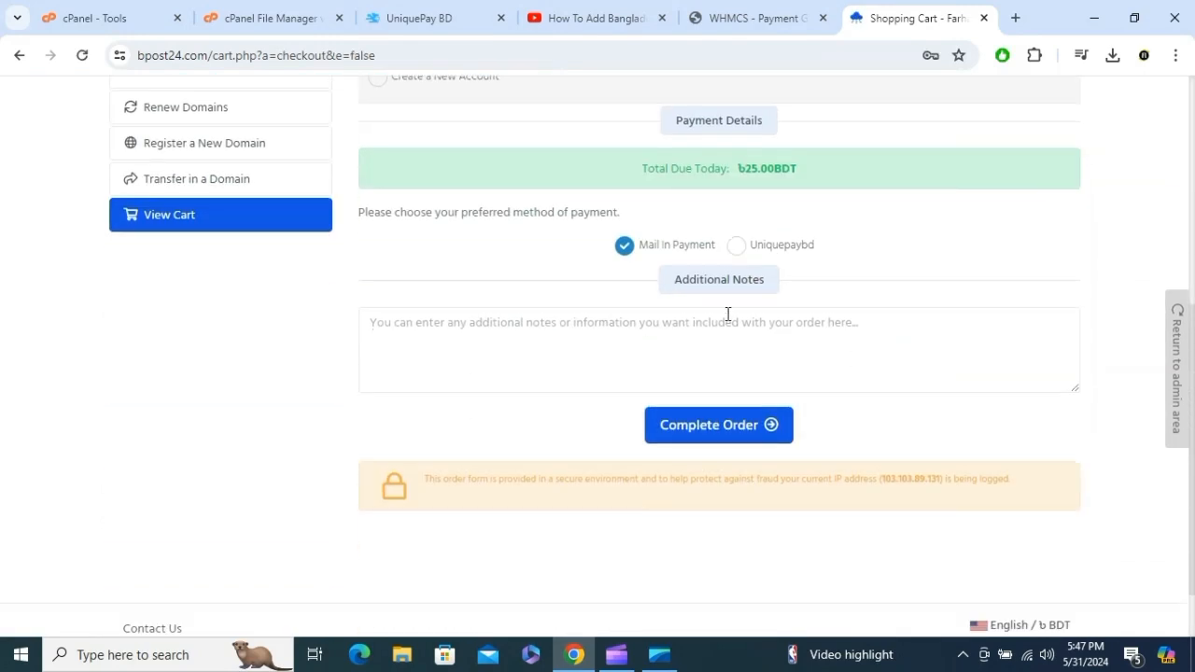
click(740, 249)
click(692, 253)
click(730, 250)
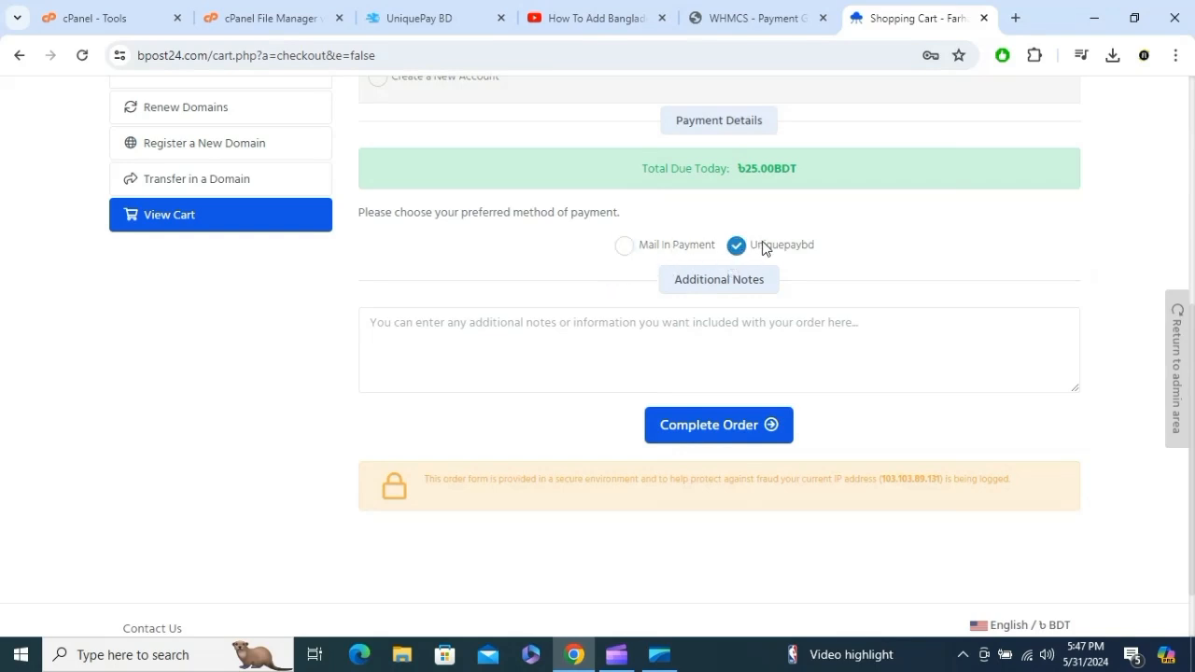
click(704, 428)
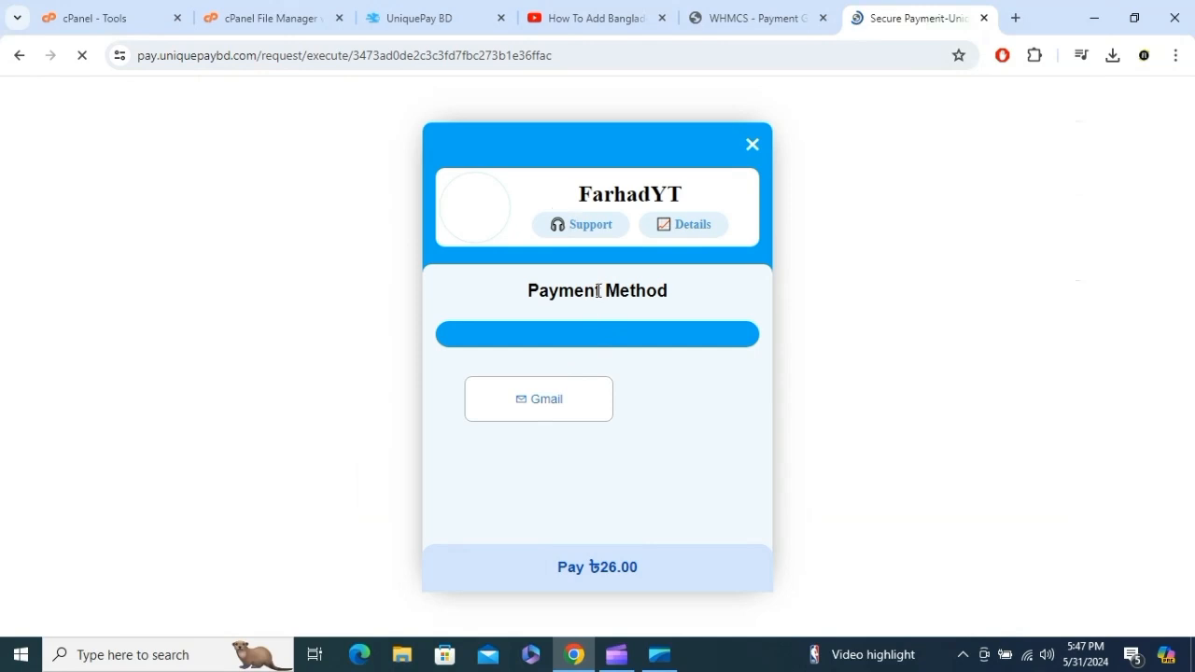
right_click(563, 498)
click(542, 503)
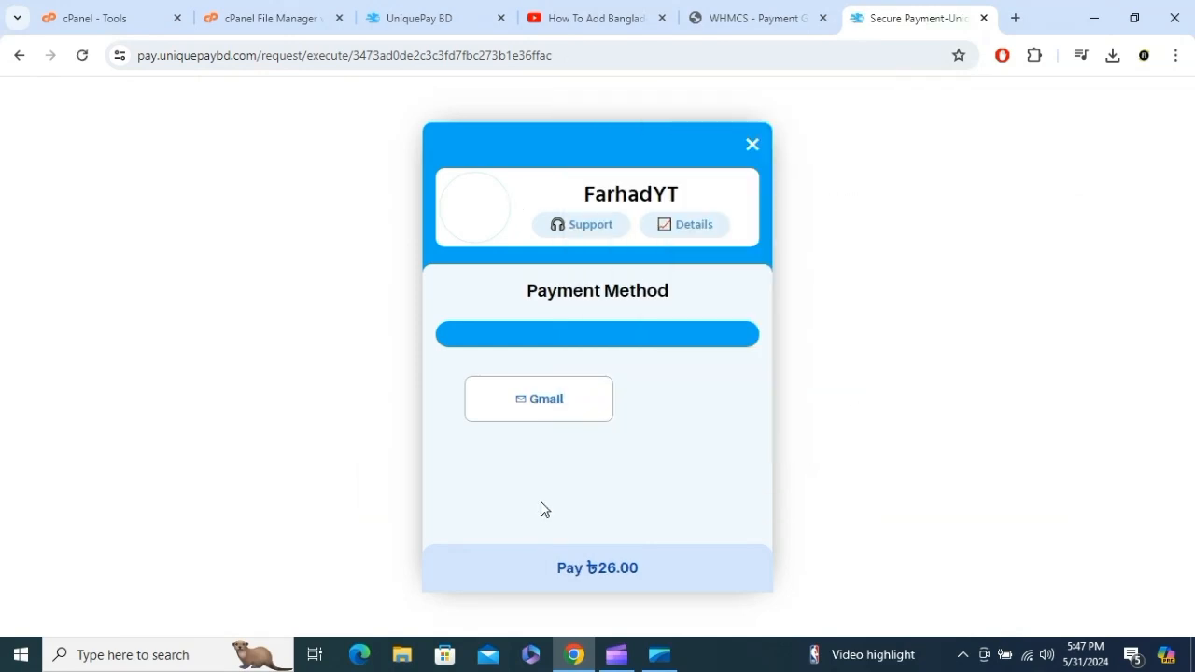
- Switch to the UniquePay BD account, open the Payment Numbers settings for bKash and dismiss the notification
click(435, 17)
scroll(160, 523, down, 2)
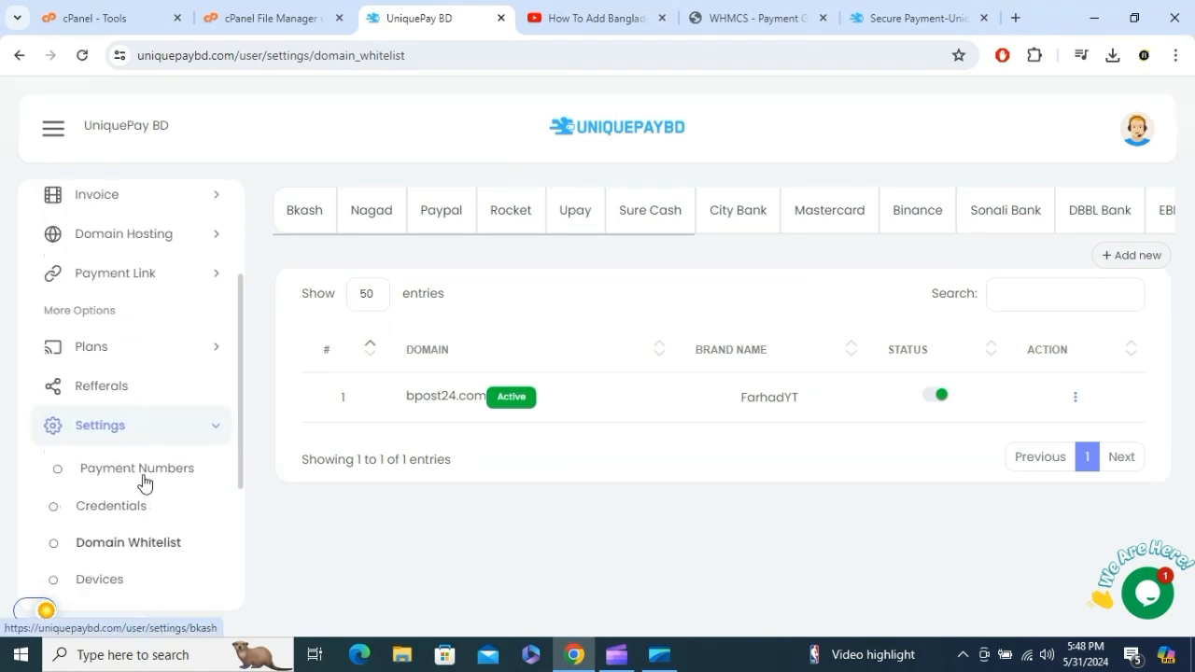
click(142, 480)
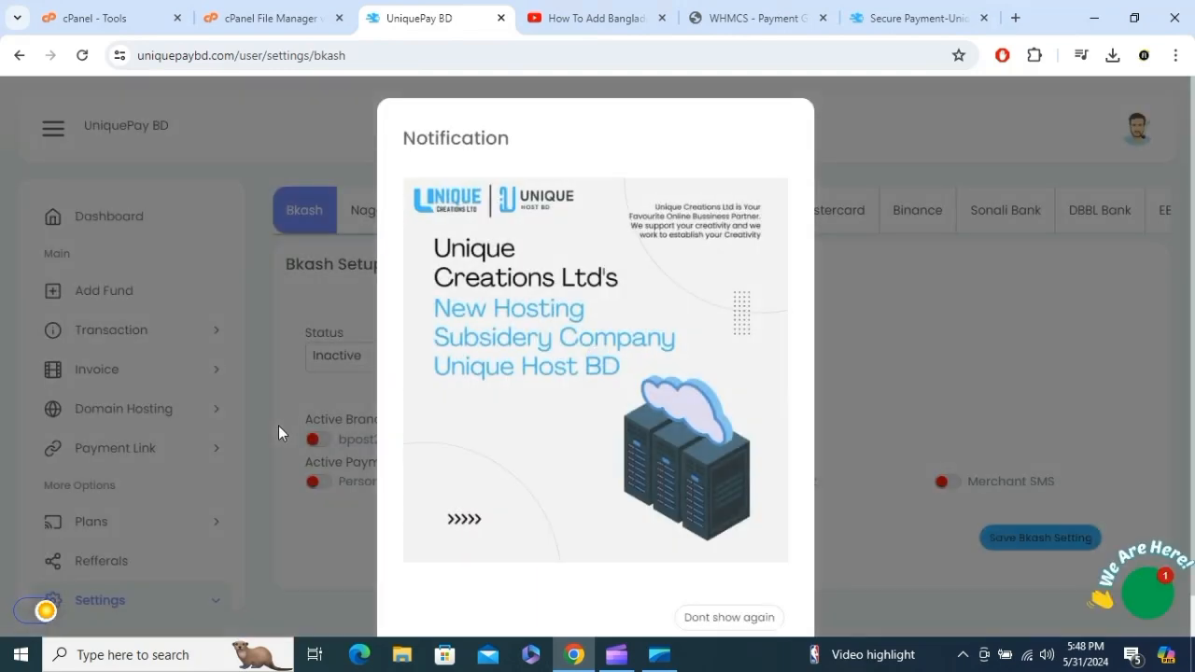
scroll(709, 573, down, 1)
click(715, 573)
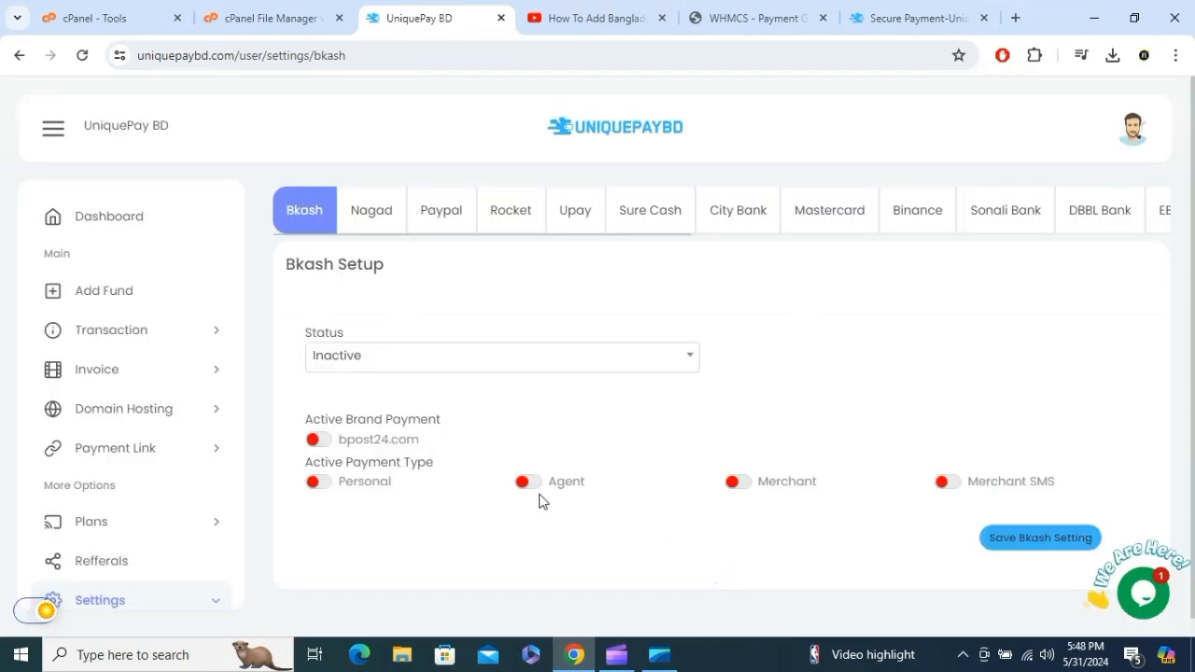
- Set the bKash status to Active, enable it for the bpost24.com brand and turn on the Personal payment type
drag(299, 264, 362, 264)
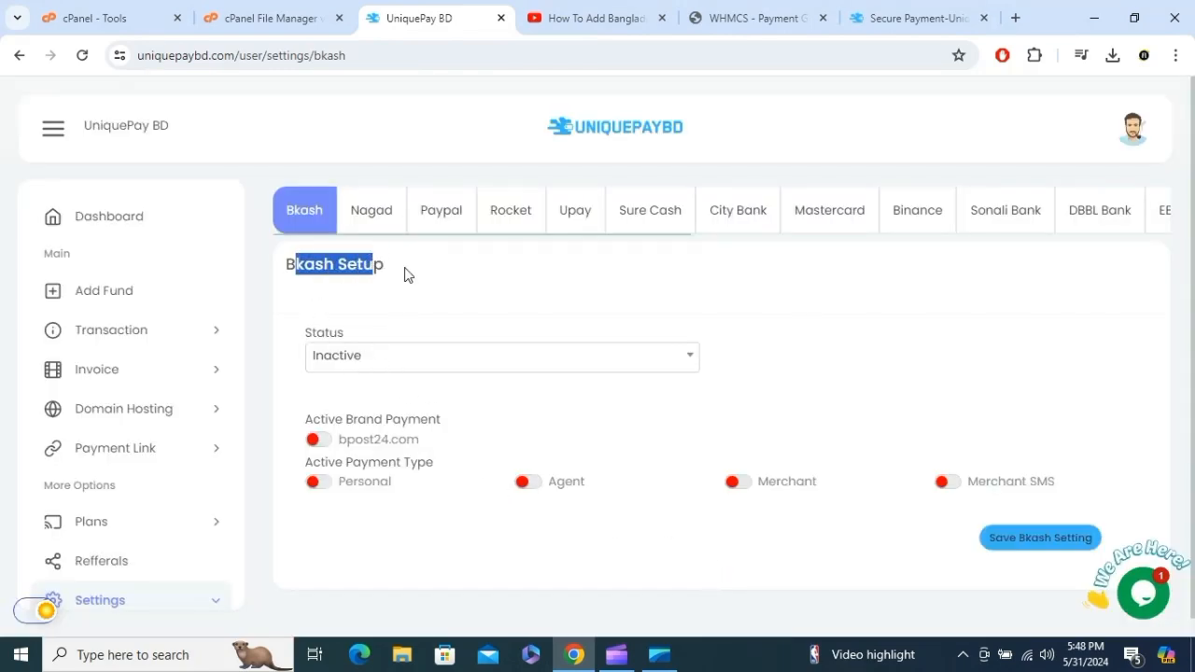
click(407, 275)
click(397, 369)
click(370, 451)
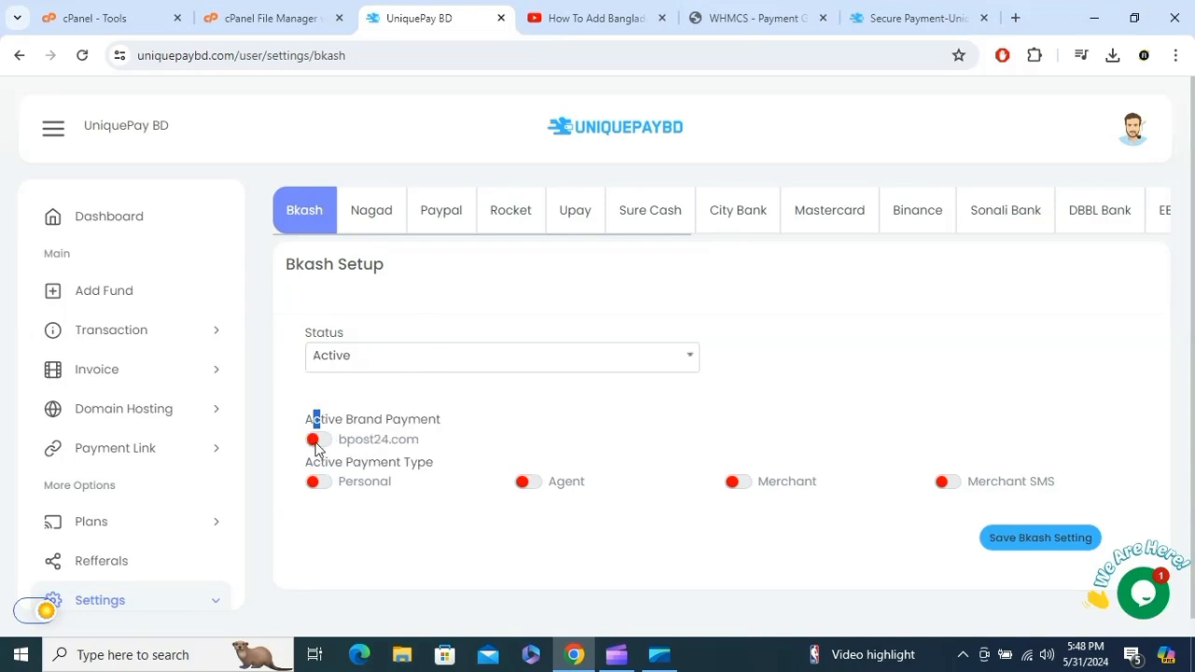
drag(370, 461, 363, 463)
click(316, 482)
scroll(406, 525, down, 1)
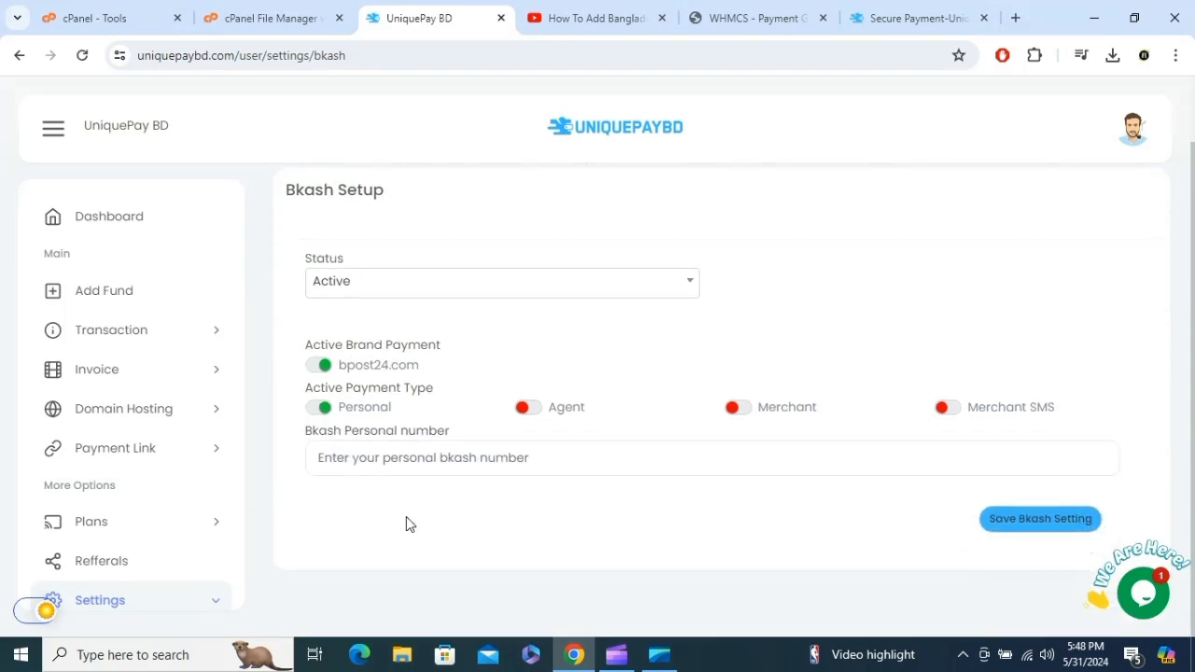
- Fill in the bKash personal phone number and save the bKash settings
click(404, 467)
click(438, 511)
click(1027, 519)
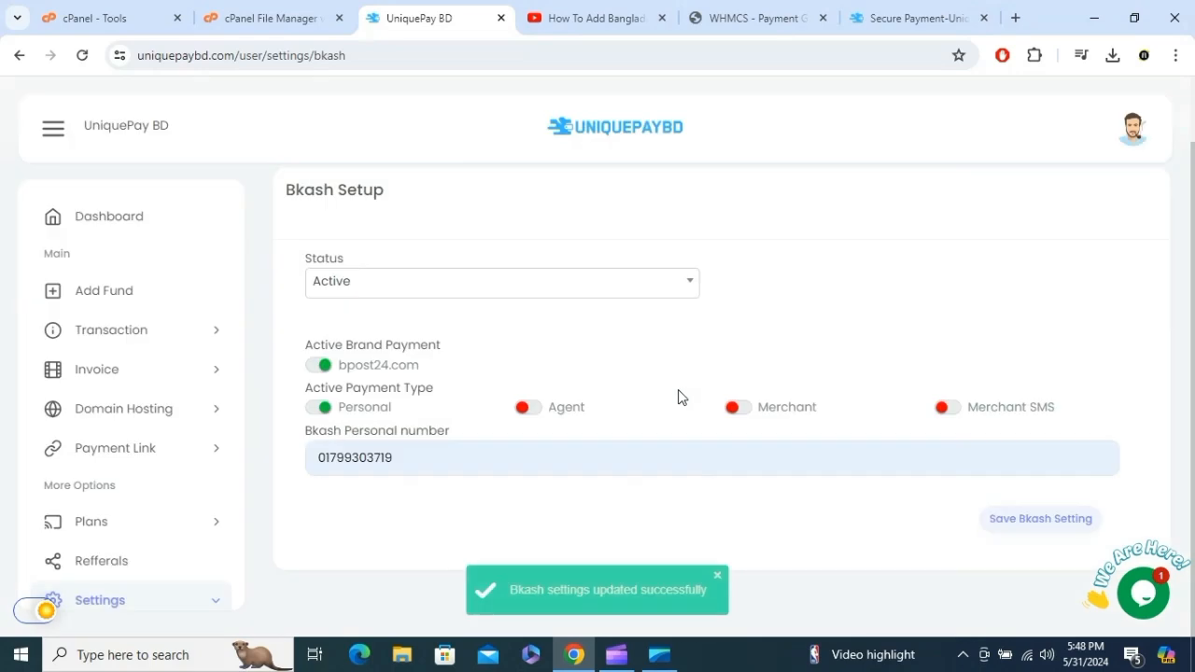
- Return to the order's secure payment page and reload it to pick up the new bKash settings
scroll(638, 278, up, 1)
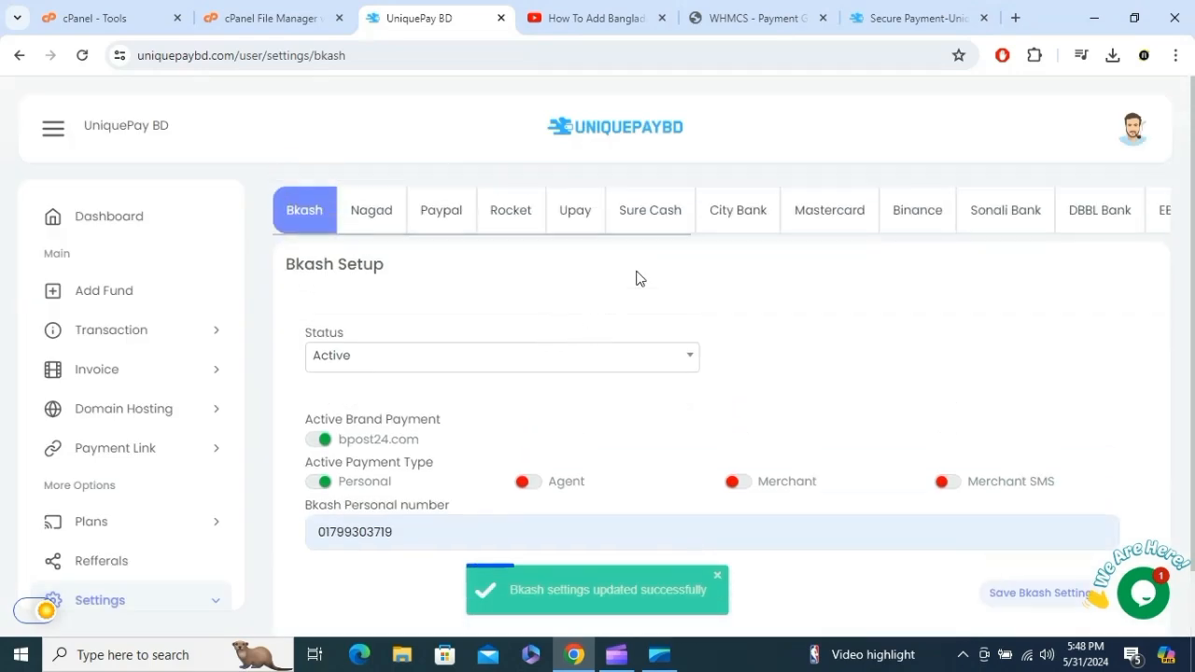
click(869, 16)
click(85, 55)
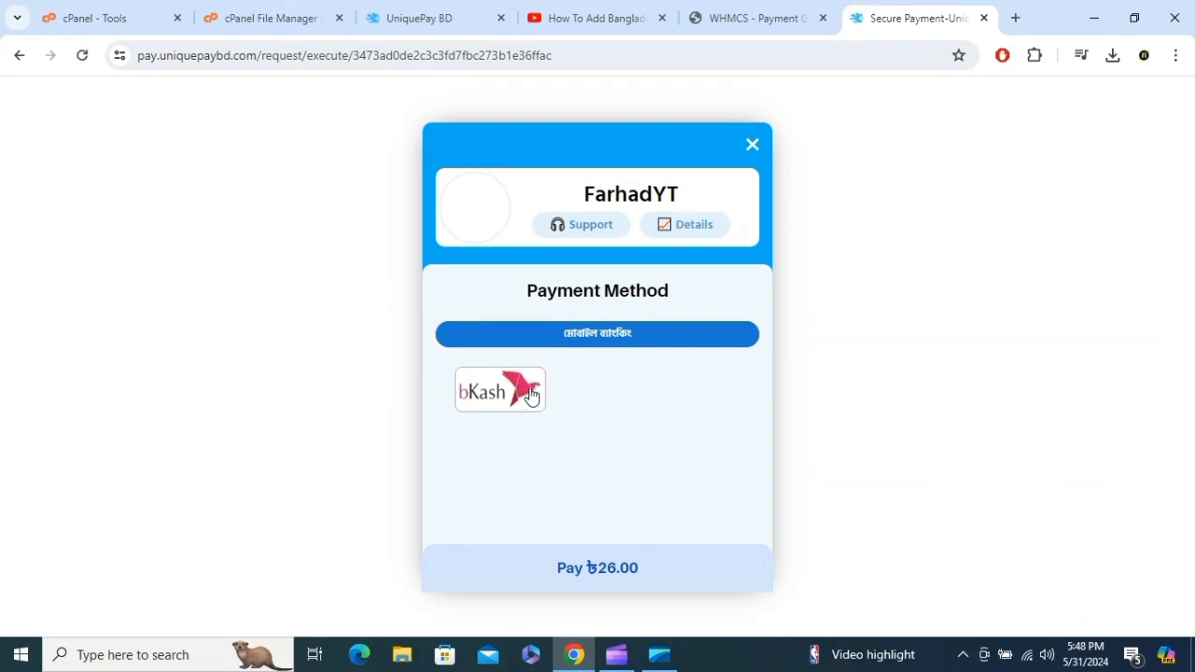
- Examine the other payment methods in UniquePay BD's settings and the chapter list of the WordPress payment gateway tutorial on YouTube
click(388, 13)
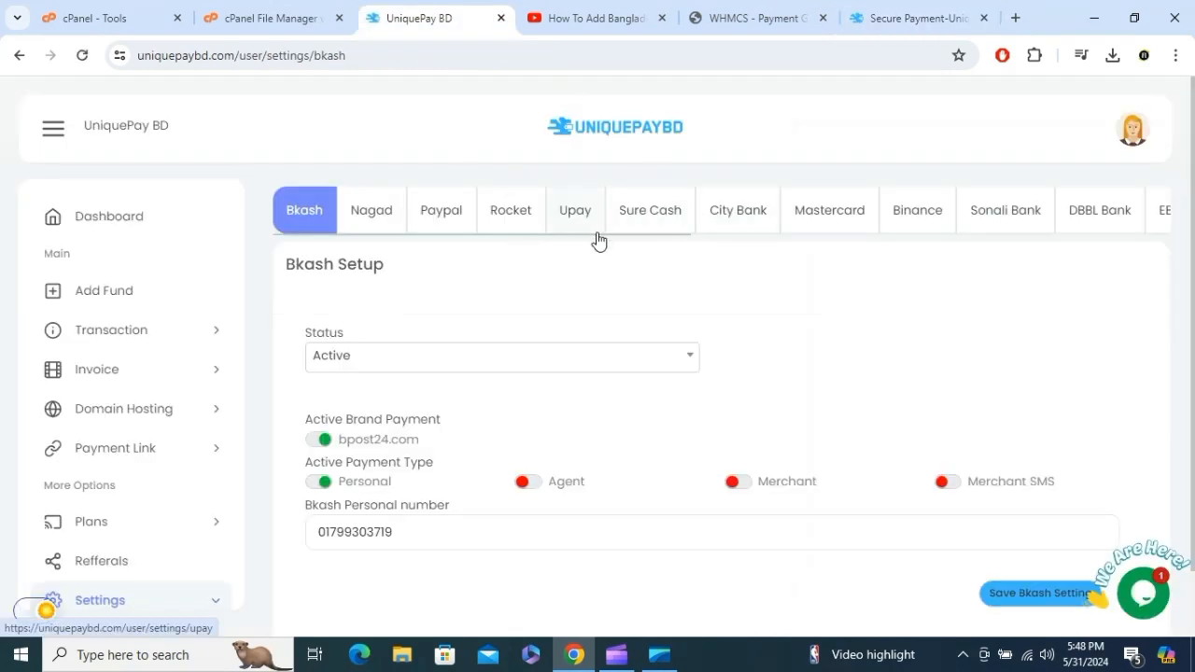
drag(598, 237, 891, 248)
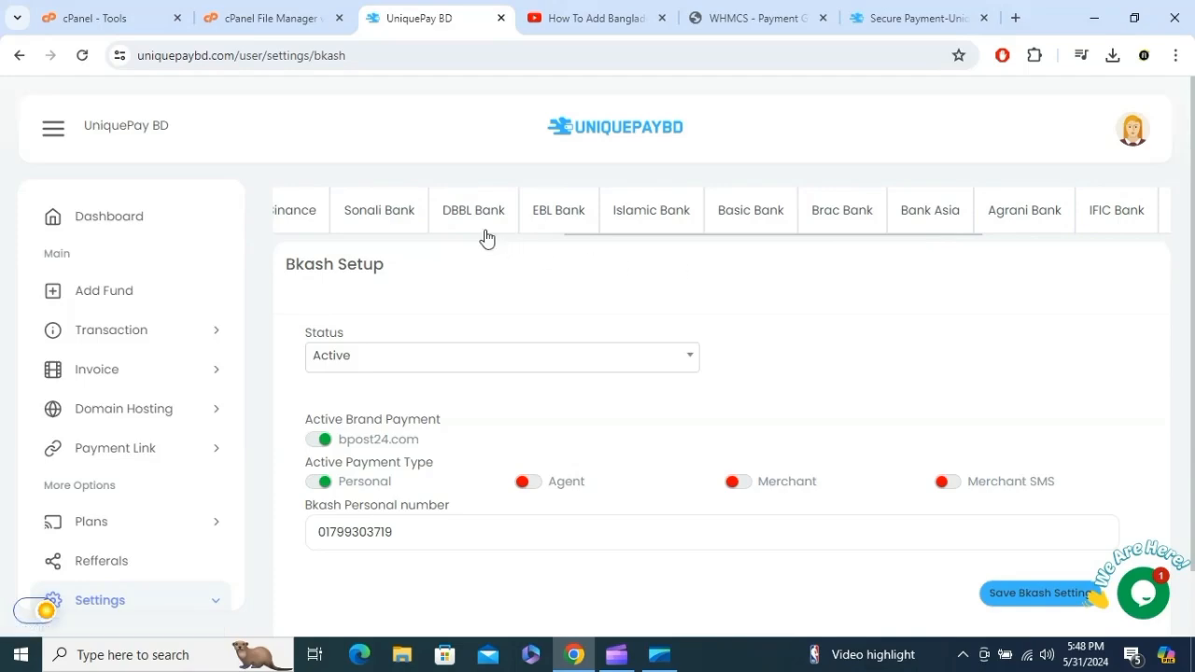
click(590, 9)
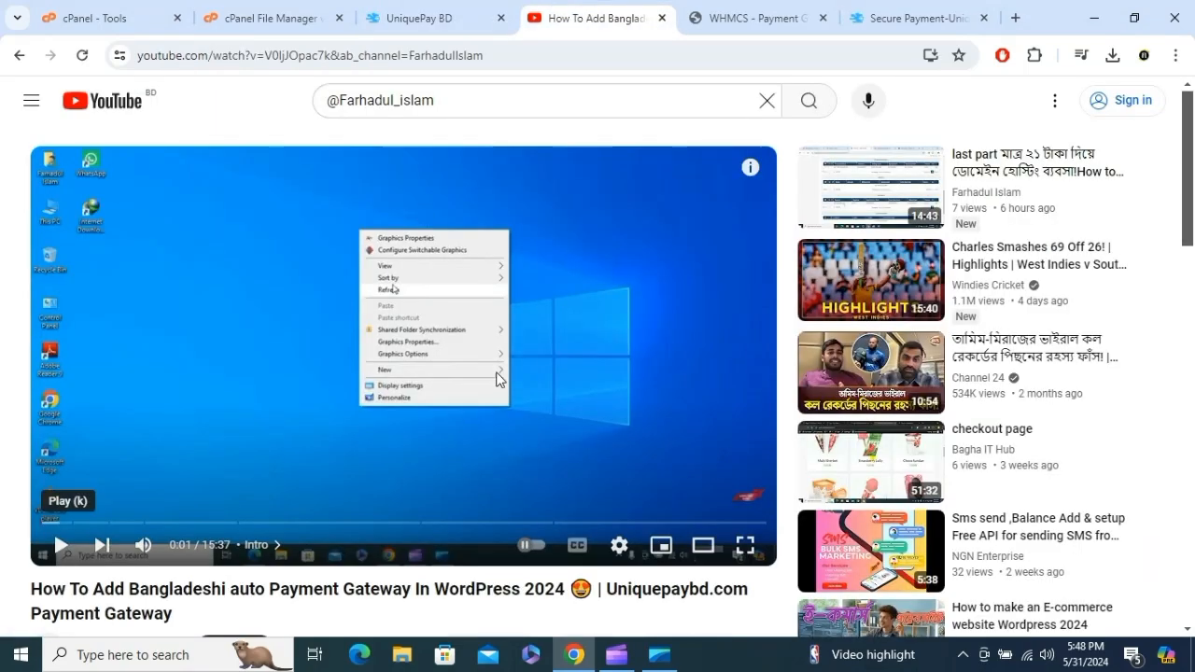
scroll(255, 403, down, 2)
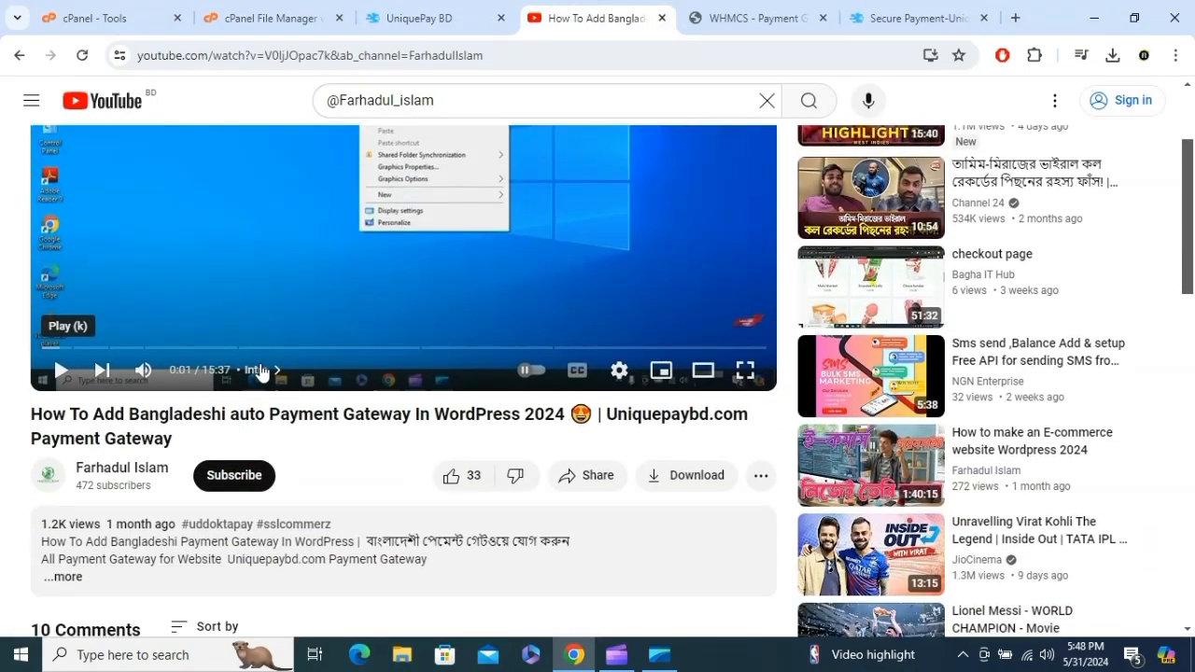
click(262, 377)
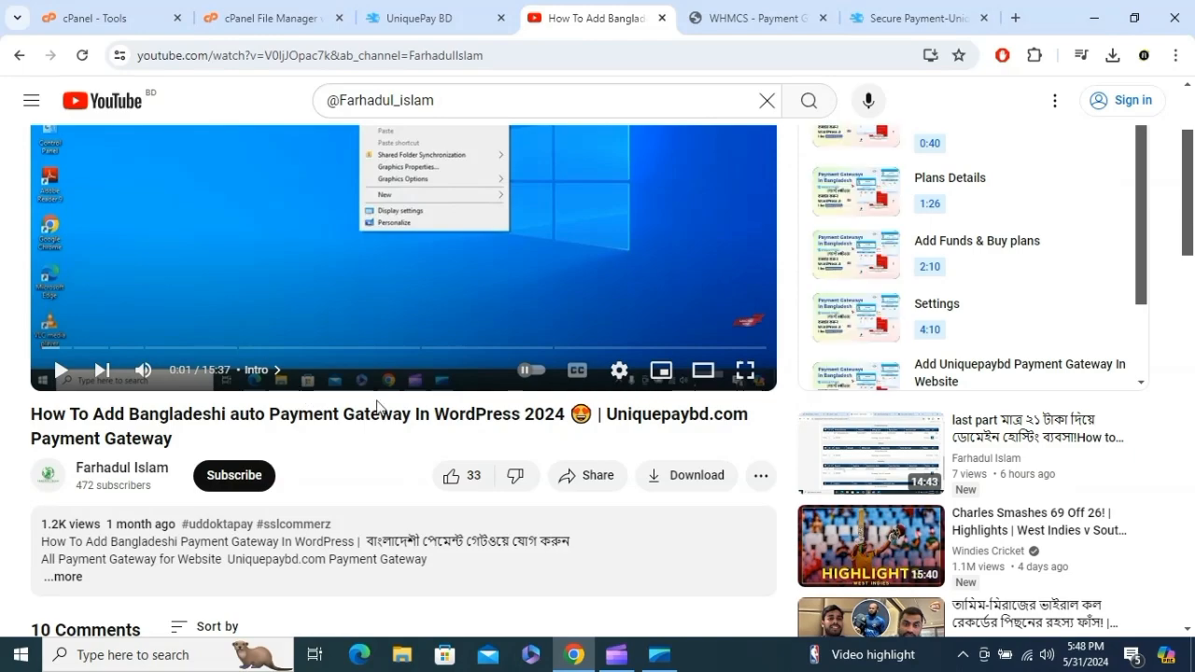
scroll(380, 405, down, 4)
scroll(404, 408, up, 5)
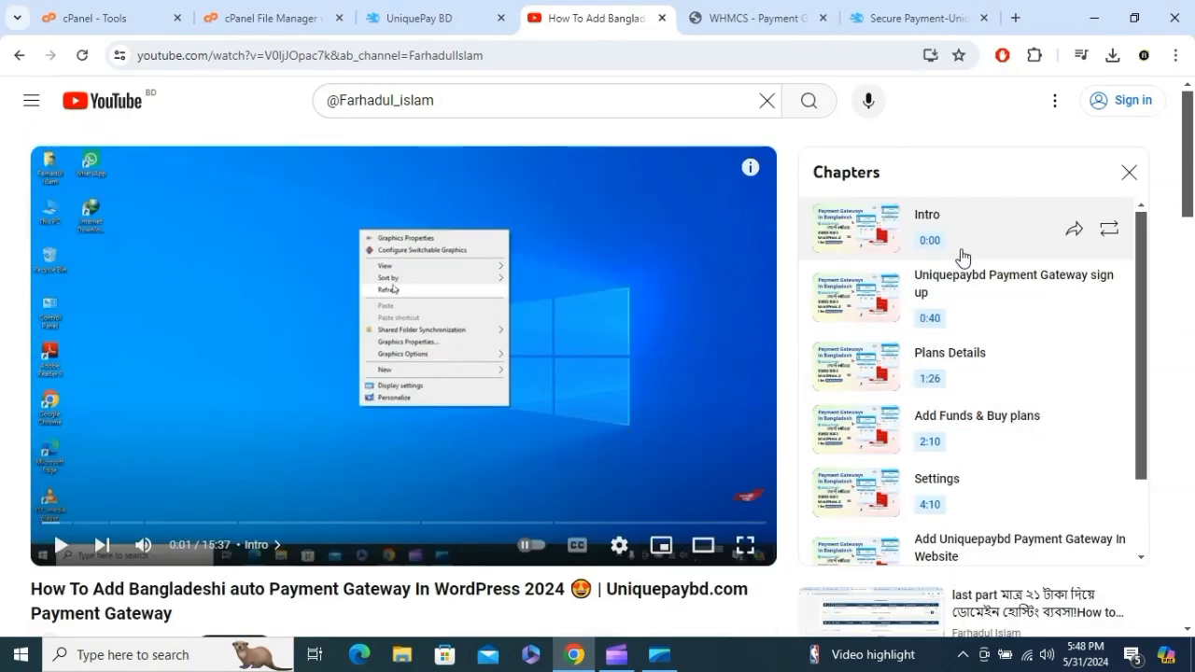
scroll(944, 347, down, 2)
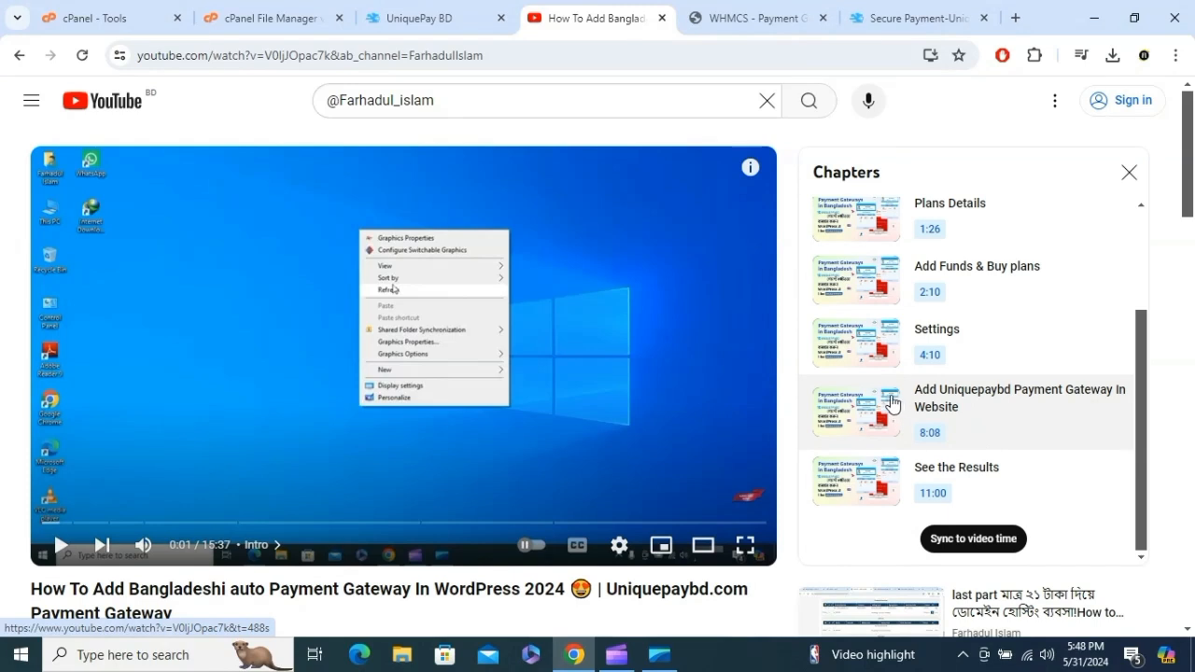
- Return to the order's secure payment page and choose bKash as the payment method
click(906, 14)
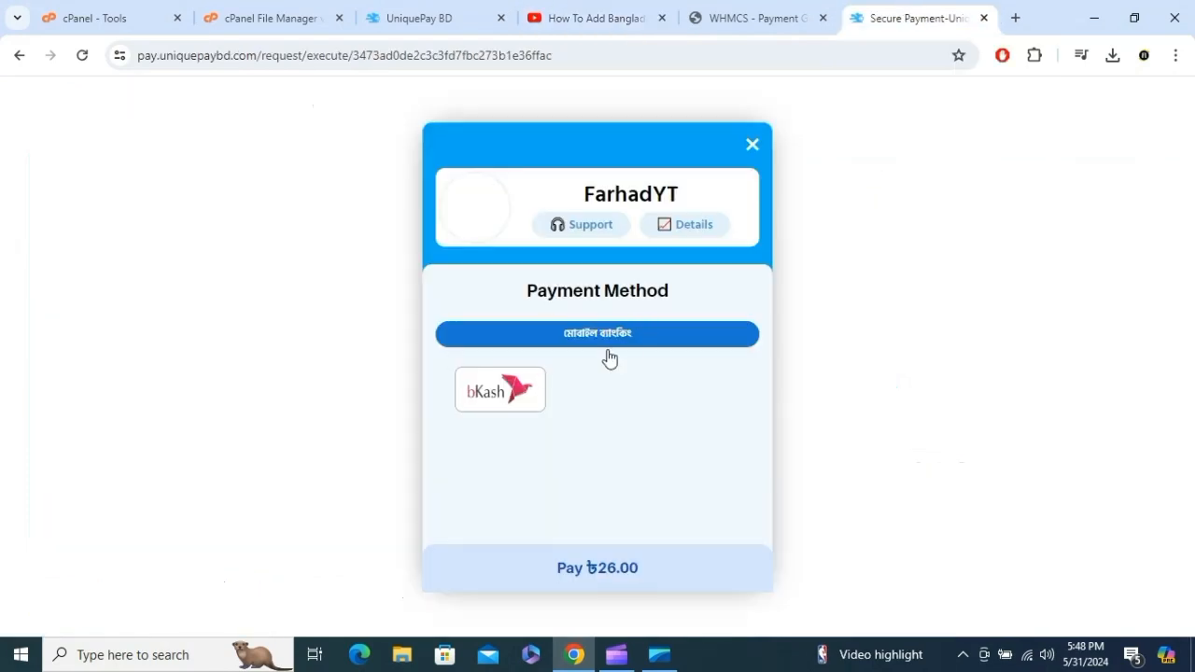
click(522, 397)
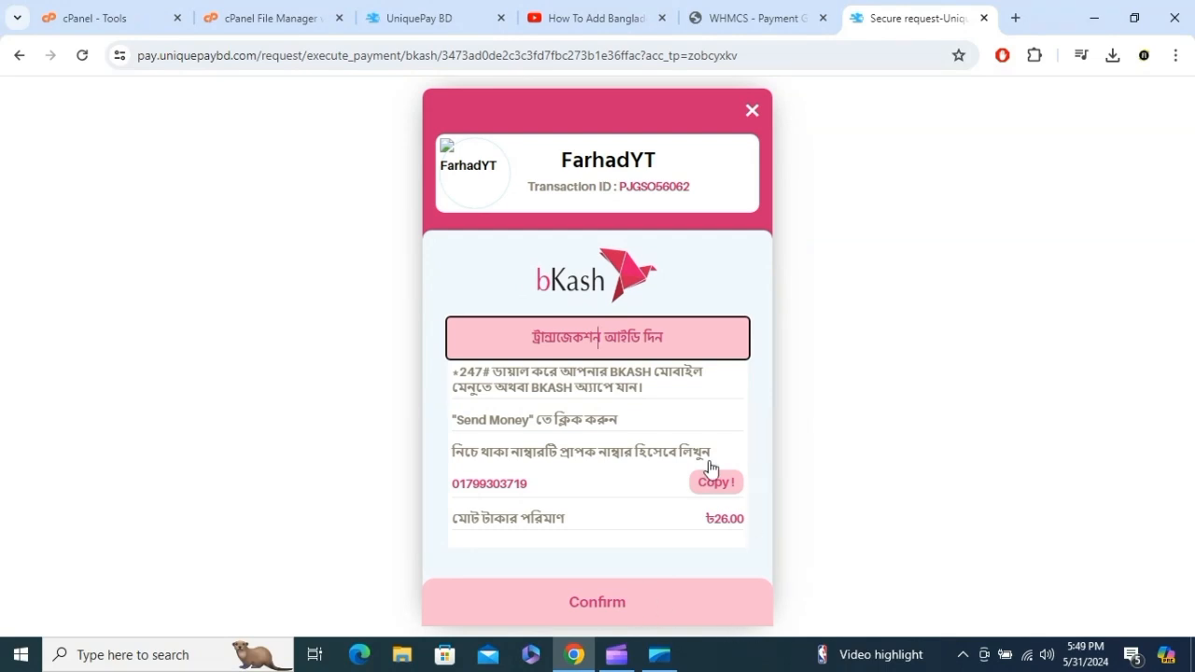
- Switch to UniquePay BD and look through the remaining settings entries, including Devices, Mobile App and Developer Docs
click(449, 18)
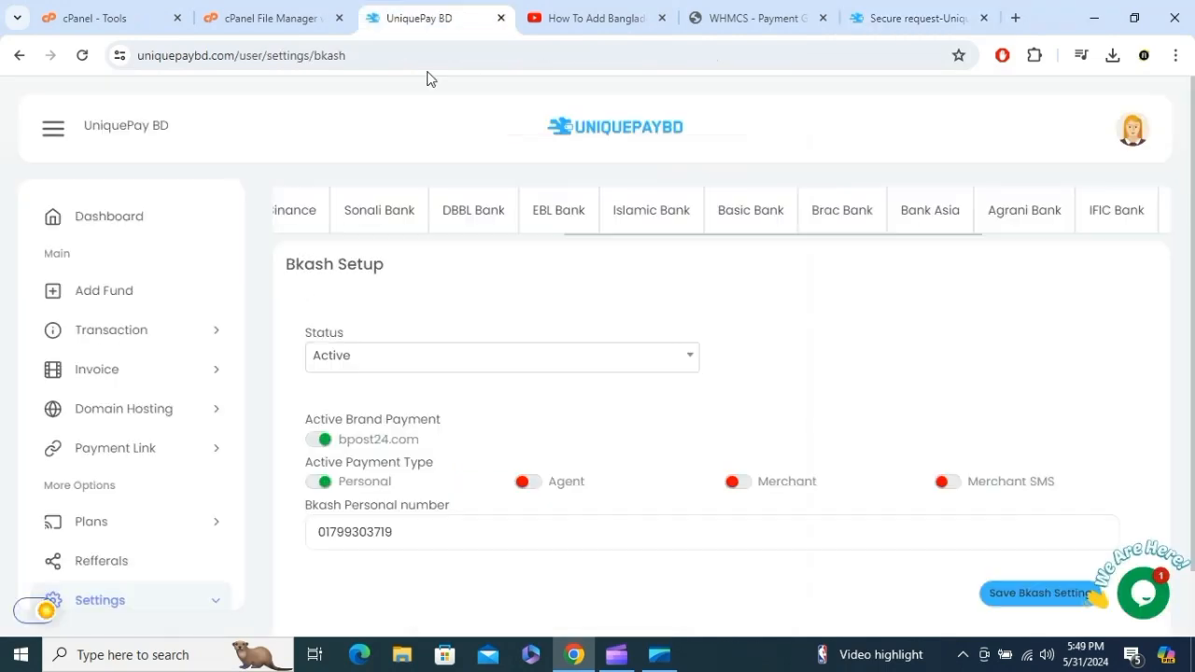
scroll(168, 410, down, 5)
right_click(122, 551)
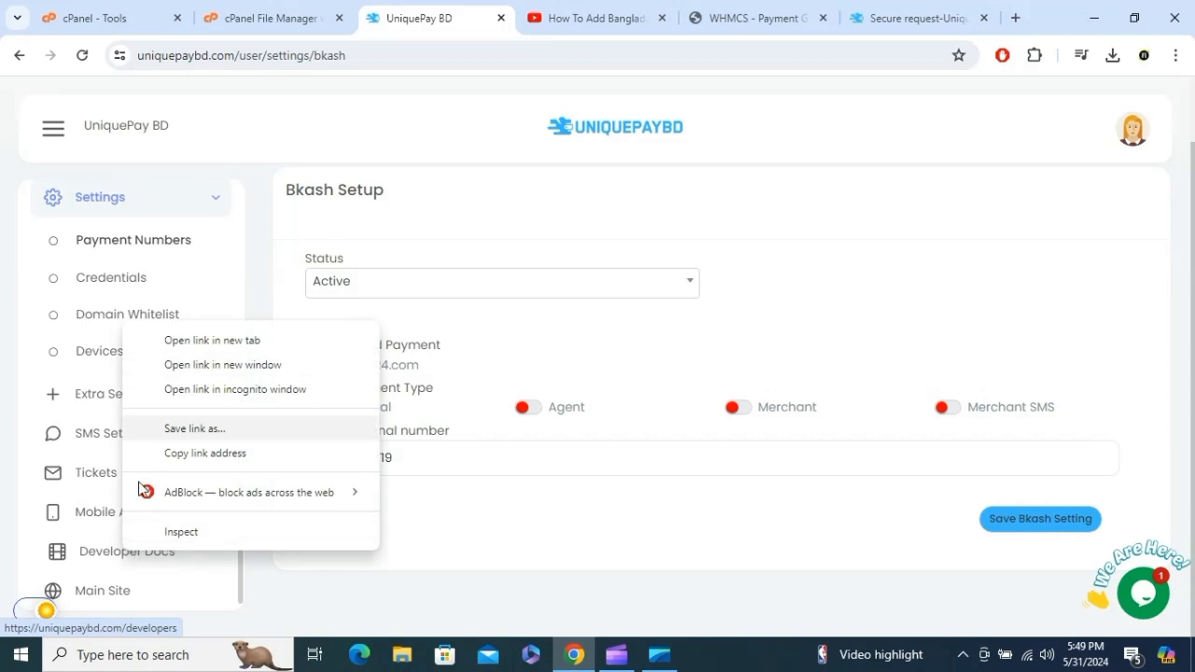
click(1, 518)
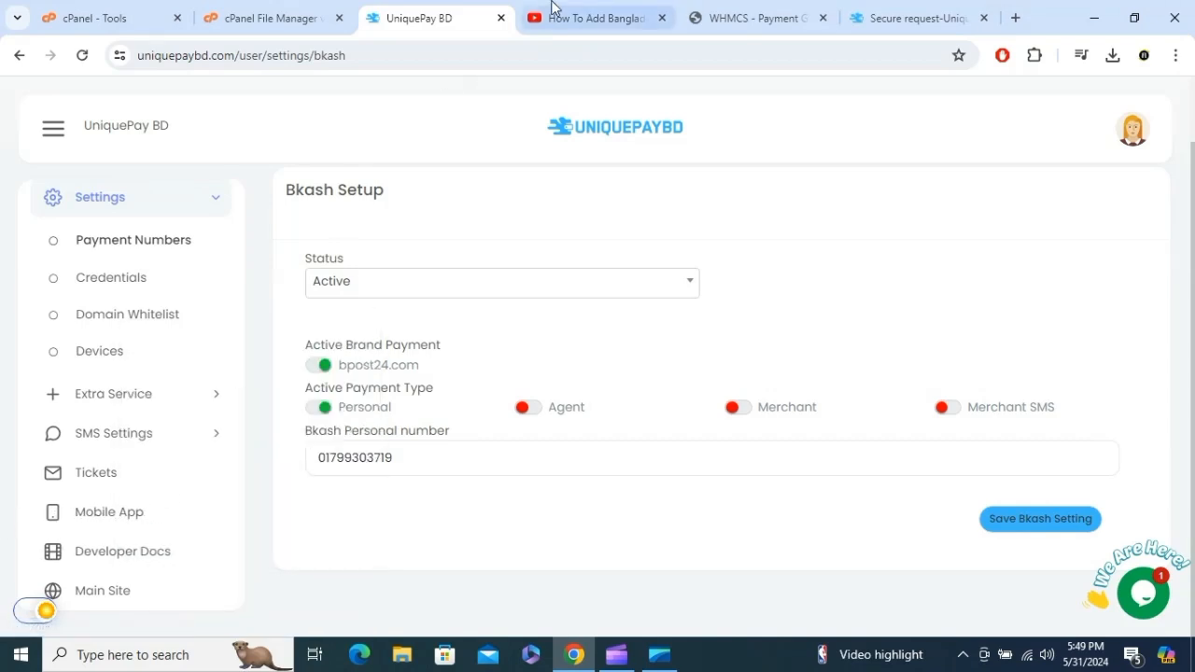
- Play the YouTube tutorial muted from 13:44 to view the device login section, and pause it
click(589, 18)
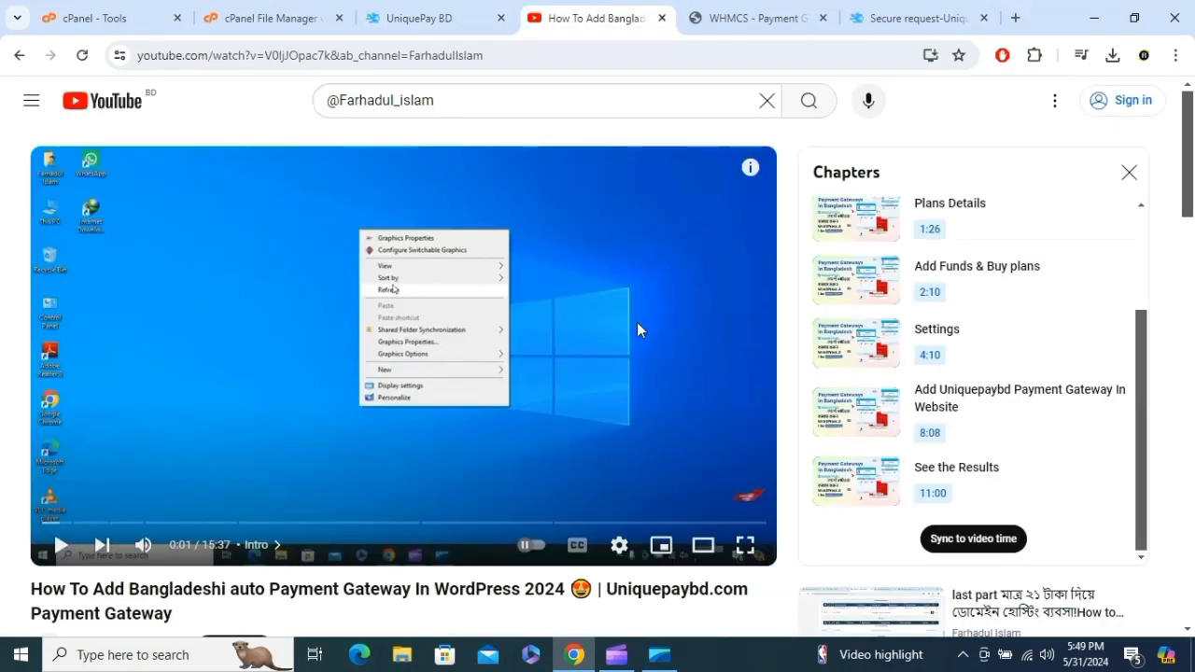
click(680, 524)
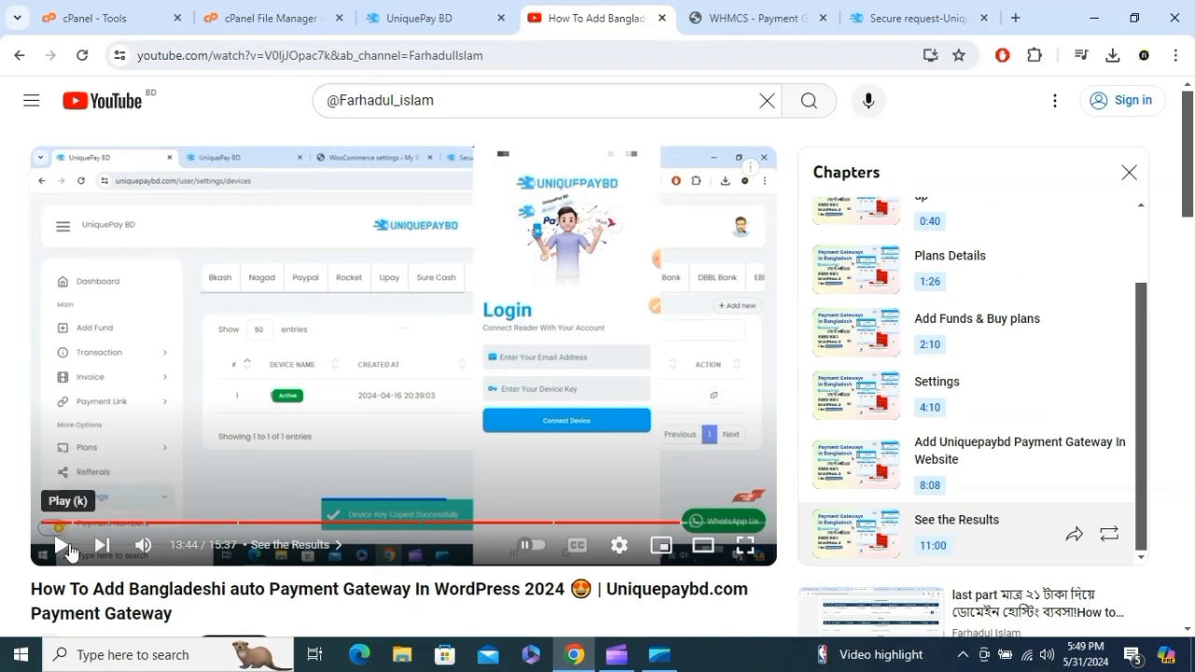
click(59, 545)
click(143, 552)
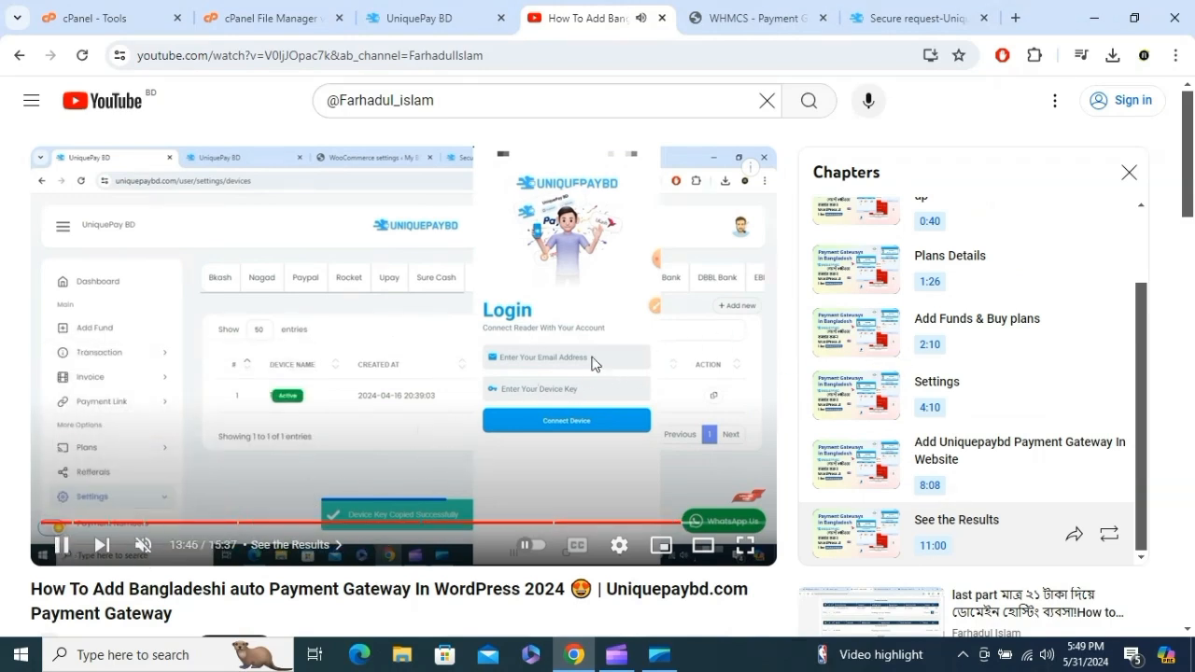
click(60, 550)
- Check the bKash payment page once more, return to UniquePay BD and open its dashboard
click(897, 18)
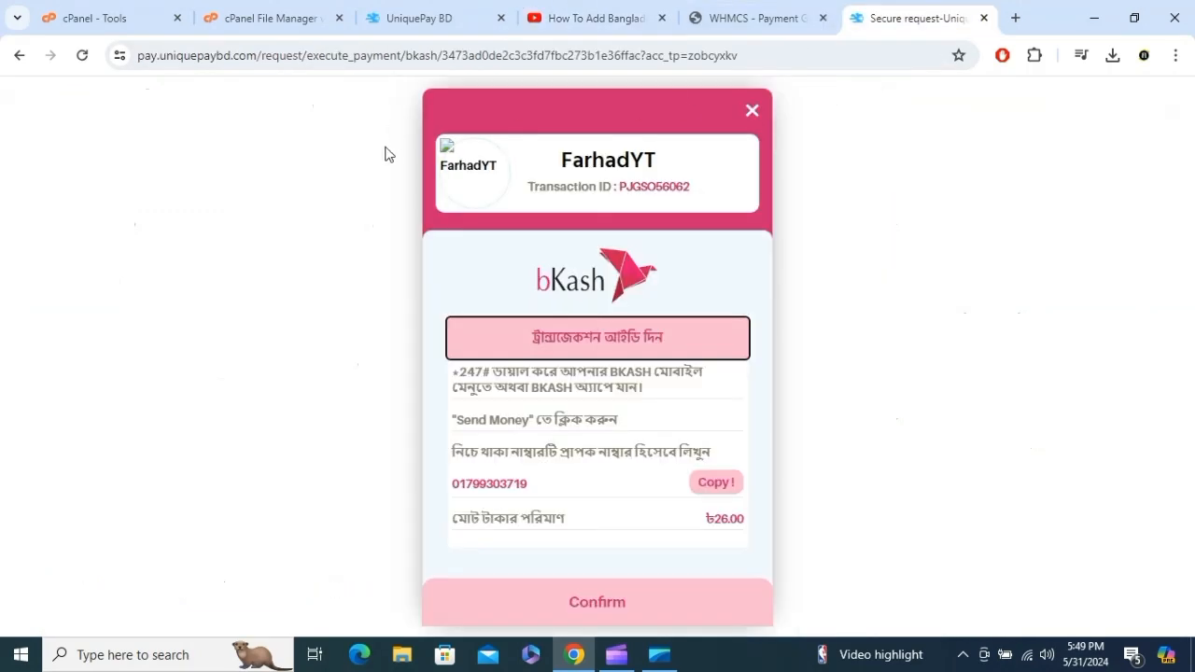
click(439, 14)
scroll(132, 229, up, 5)
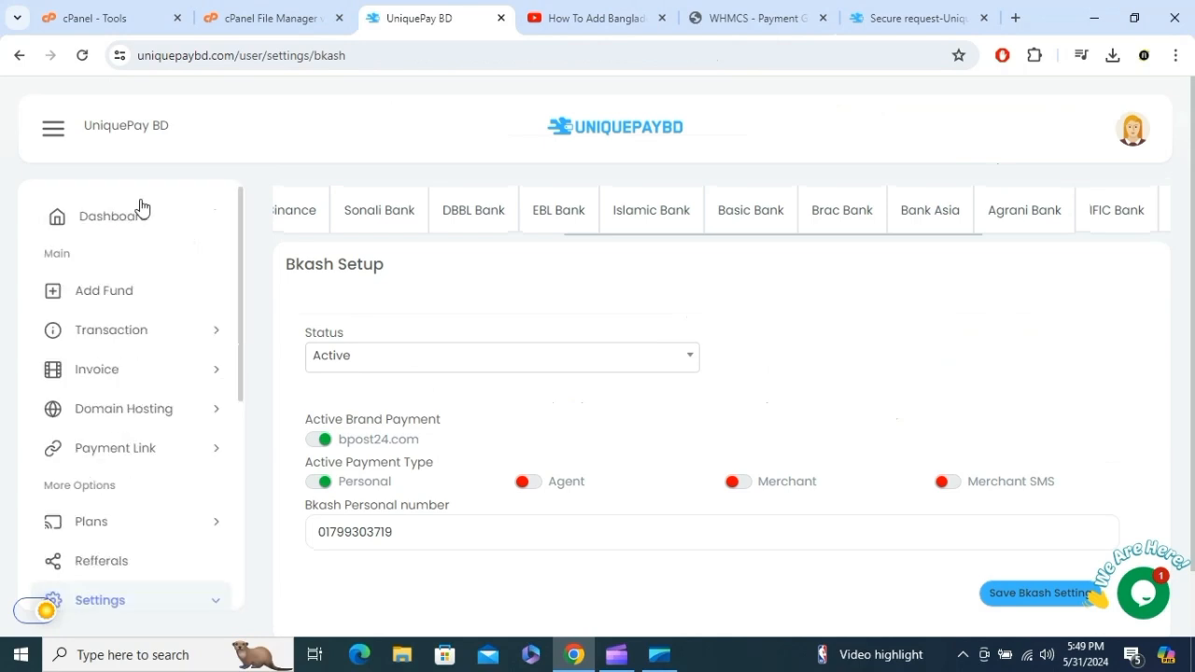
click(125, 217)
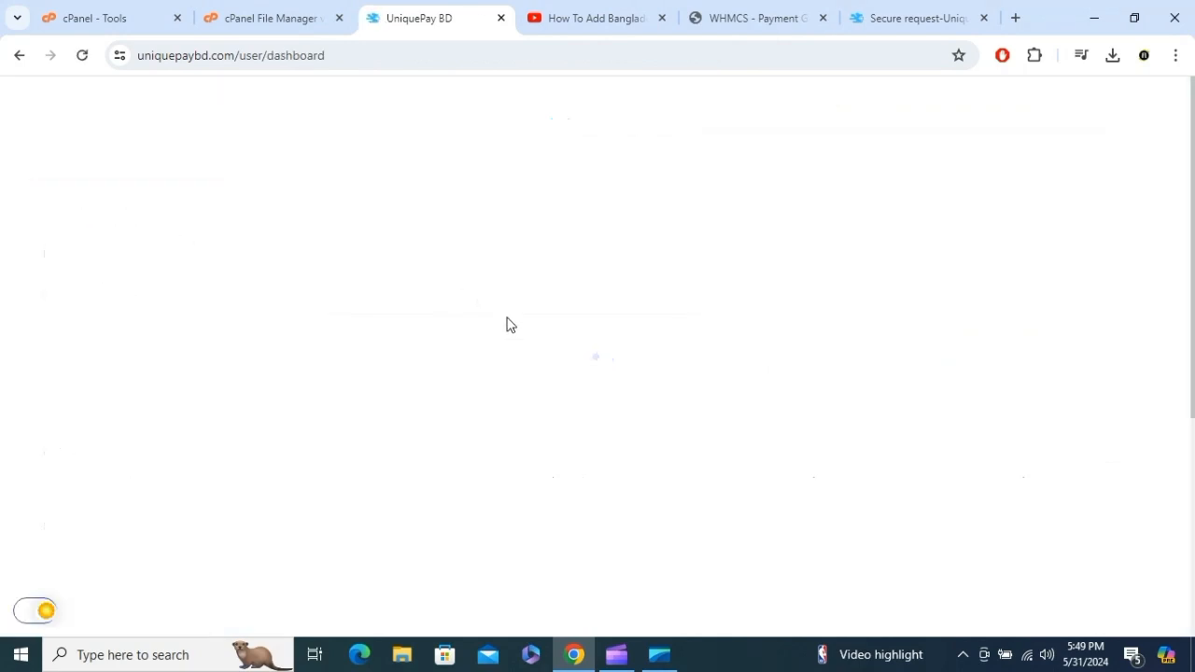